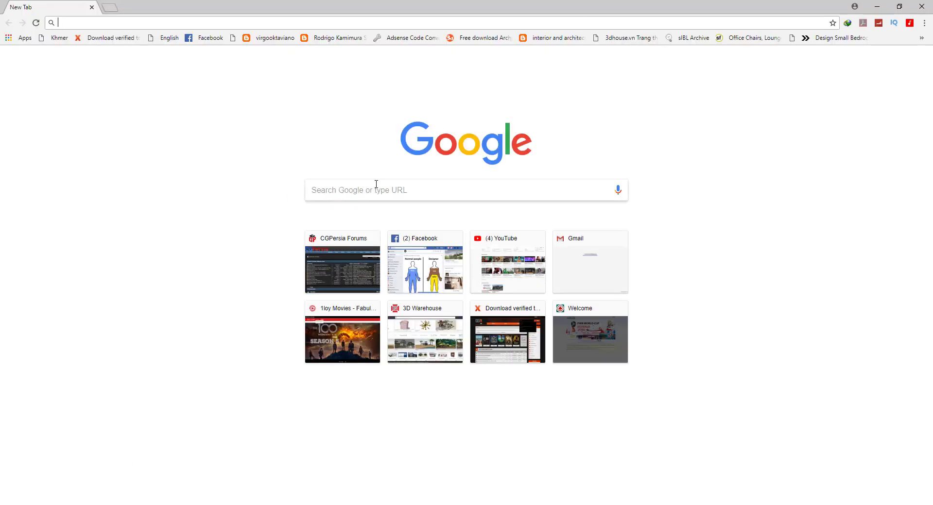
Search Google for 'free 3d models' and bring up link options on the Free3D result.
{"action": "type", "text": "fre"}
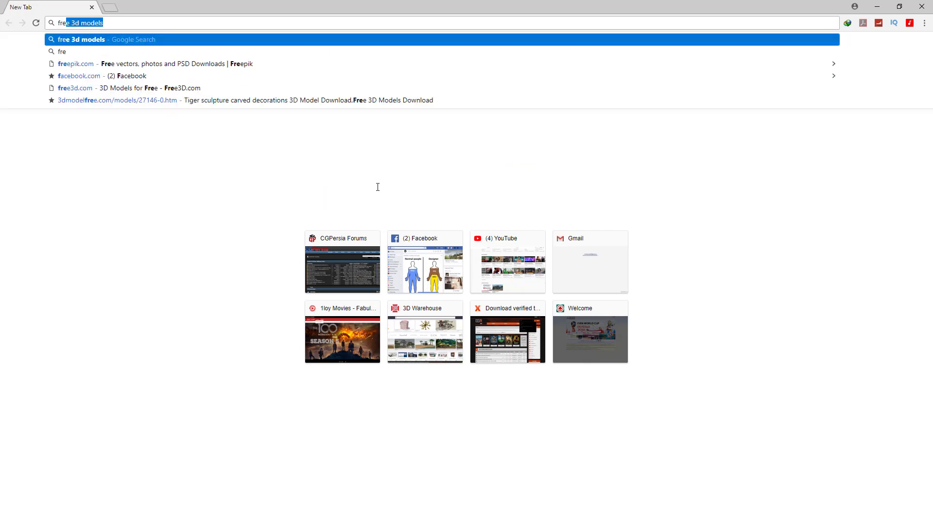
{"action": "type", "text": "e"}
{"action": "key", "text": "Return"}
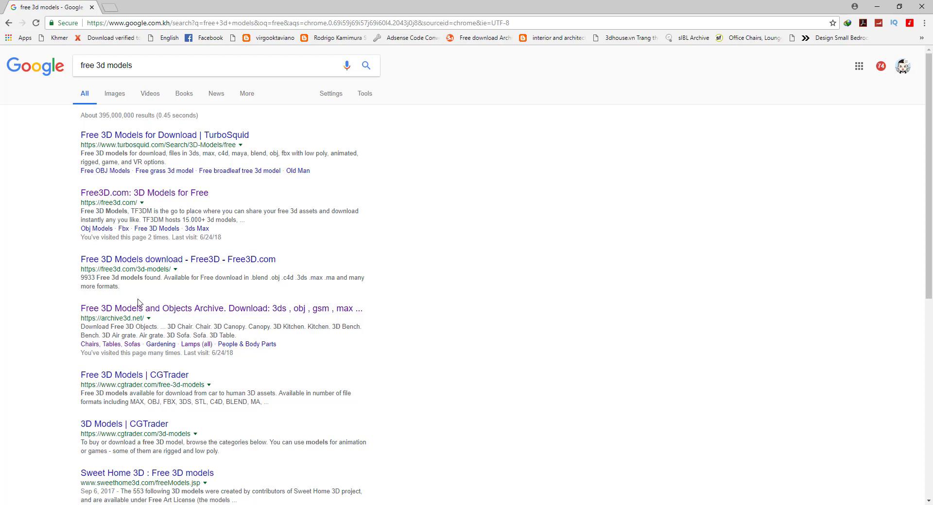
{"action": "right_click", "coordinate": [194, 199]}
Open Free3D in a background tab, then browse archive3d.net's Beds & Shkaps listings to a bed model page.
{"action": "left_click", "coordinate": [213, 204]}
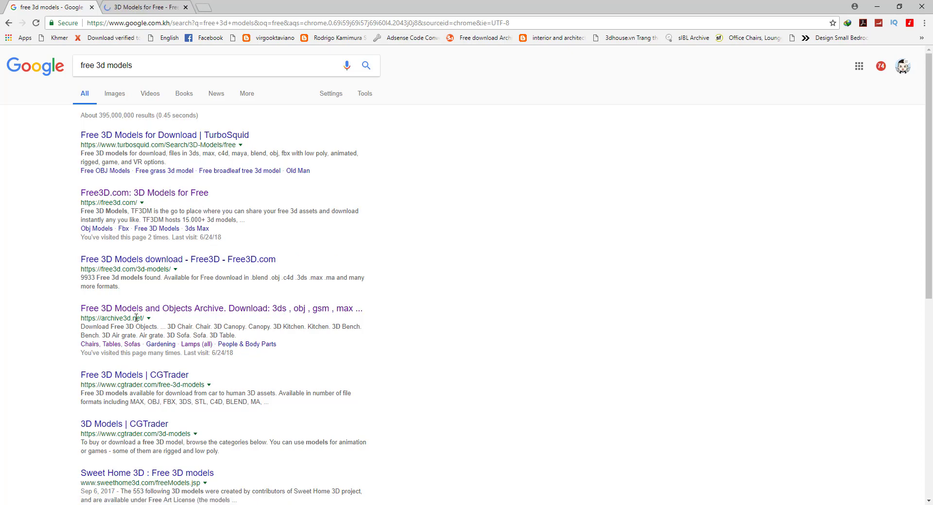
{"action": "left_click", "coordinate": [175, 310]}
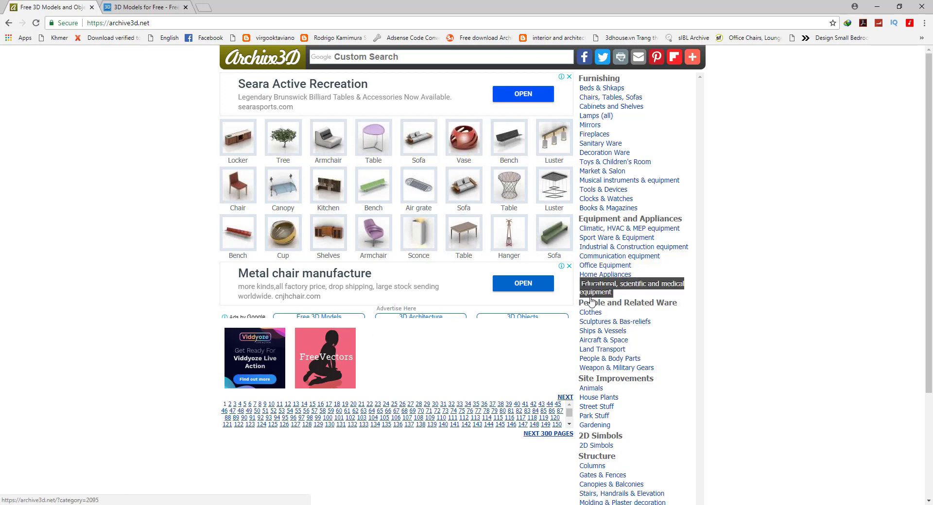
{"action": "left_click", "coordinate": [600, 90]}
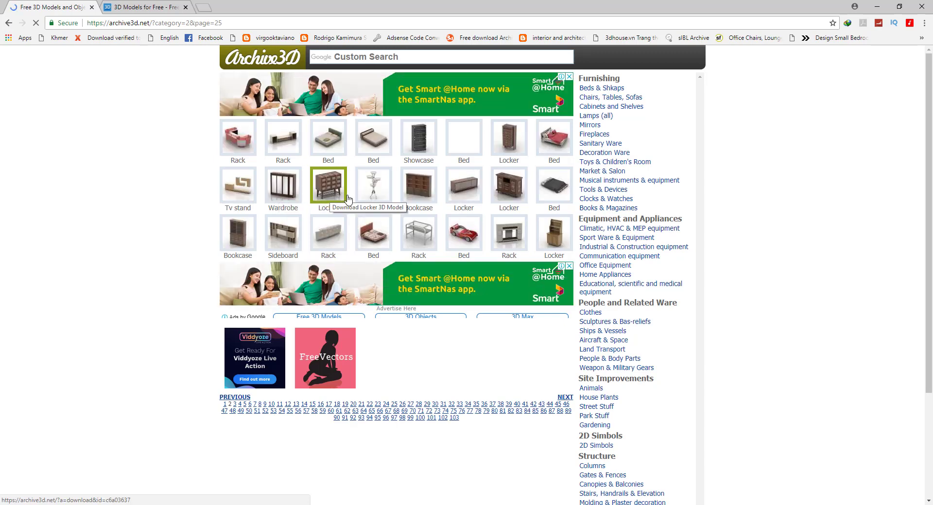
{"action": "left_click", "coordinate": [474, 238]}
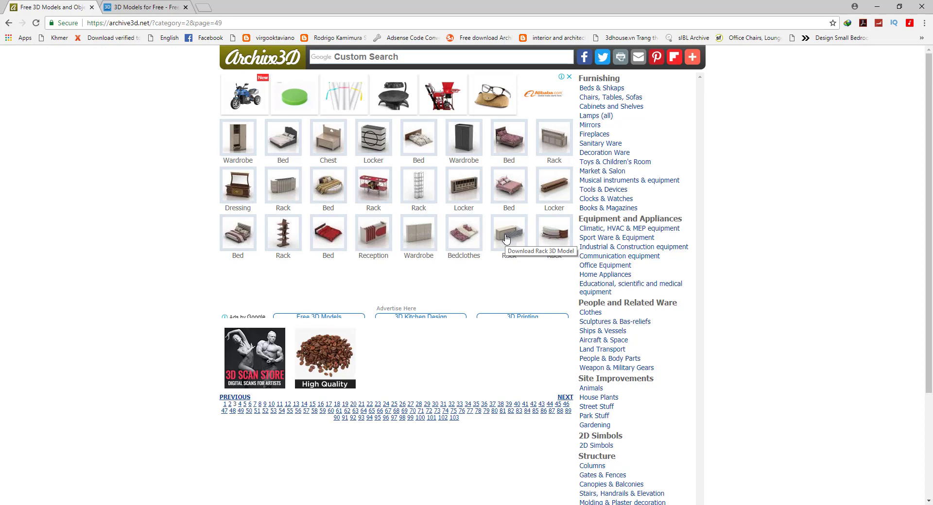
{"action": "left_click", "coordinate": [284, 137]}
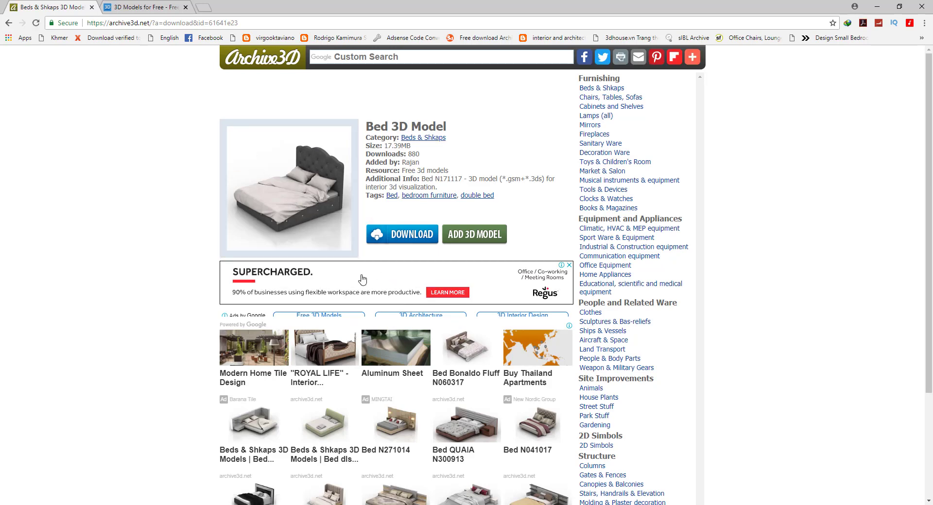
Open Bed N271014 from the related beds and start its 13.97 MB download, accepting the agreement.
{"action": "scroll", "coordinate": [499, 427], "scroll_direction": "down", "scroll_amount": 1}
{"action": "scroll", "coordinate": [499, 427], "scroll_direction": "down", "scroll_amount": 3}
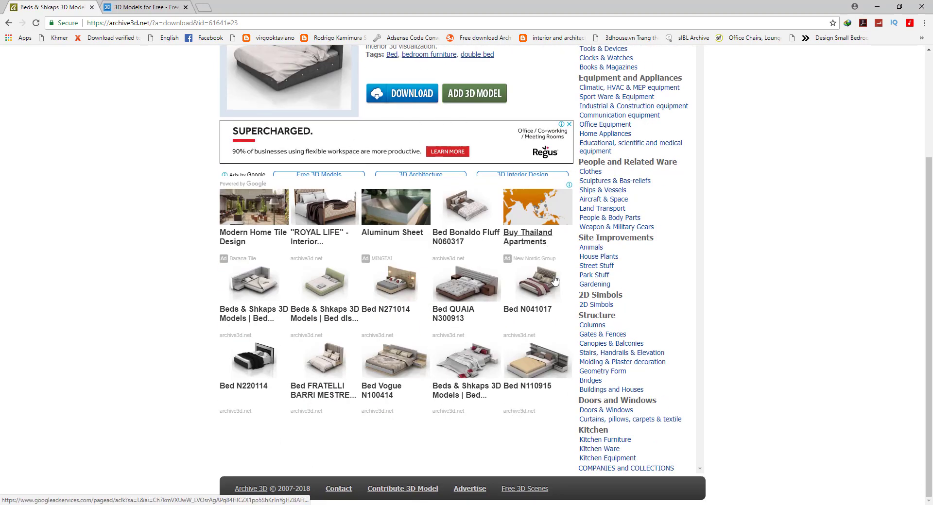
{"action": "scroll", "coordinate": [436, 389], "scroll_direction": "up", "scroll_amount": 3}
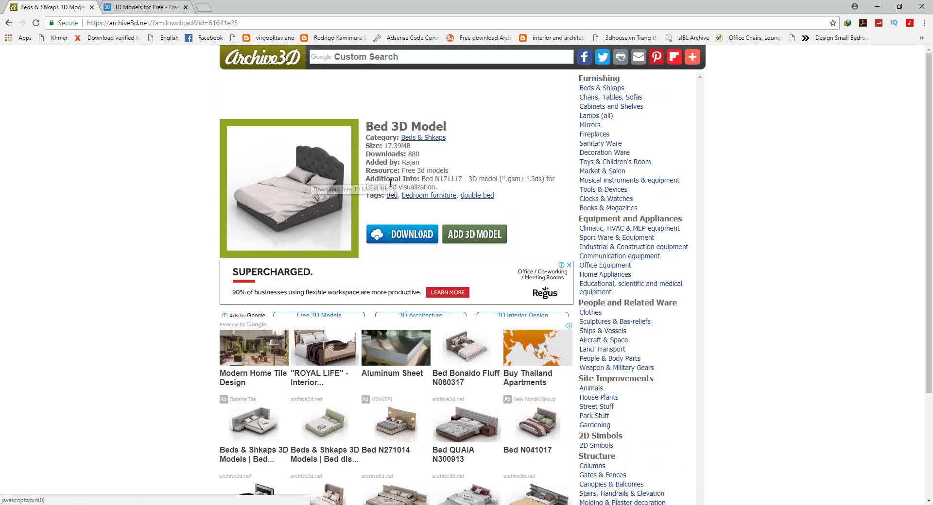
{"action": "scroll", "coordinate": [516, 351], "scroll_direction": "down", "scroll_amount": 3}
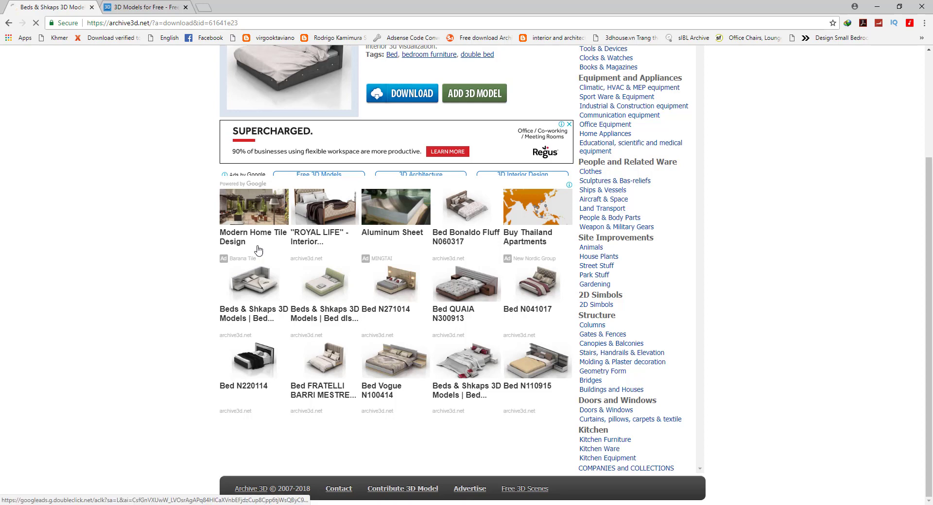
{"action": "left_click", "coordinate": [316, 238]}
{"action": "left_click", "coordinate": [385, 311]}
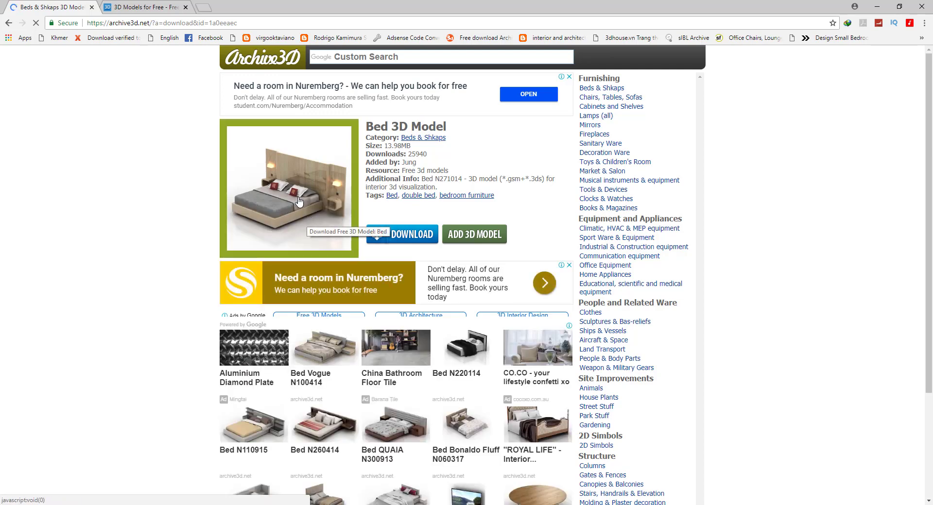
{"action": "left_click", "coordinate": [414, 238]}
{"action": "left_click", "coordinate": [454, 295]}
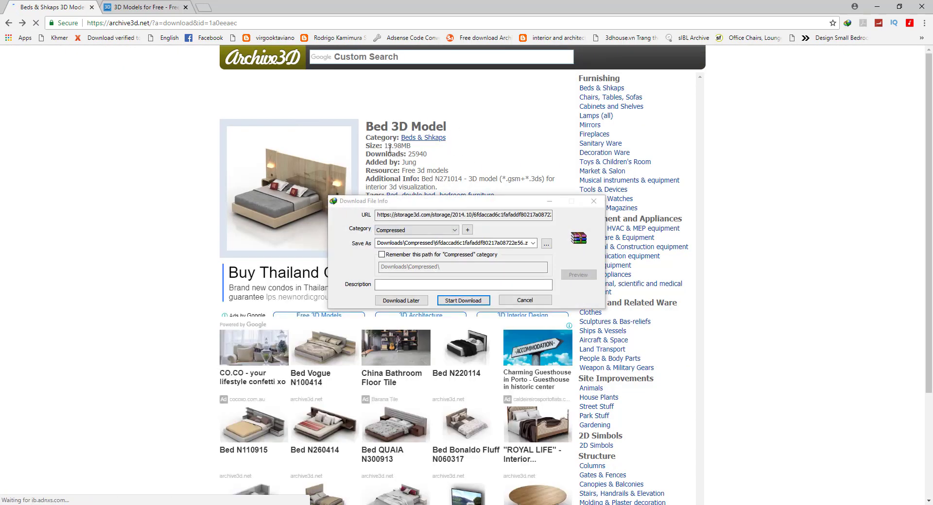
Download the archive as Bed into a new Desktop '3d Bed' folder and open that folder.
{"action": "left_click", "coordinate": [546, 243]}
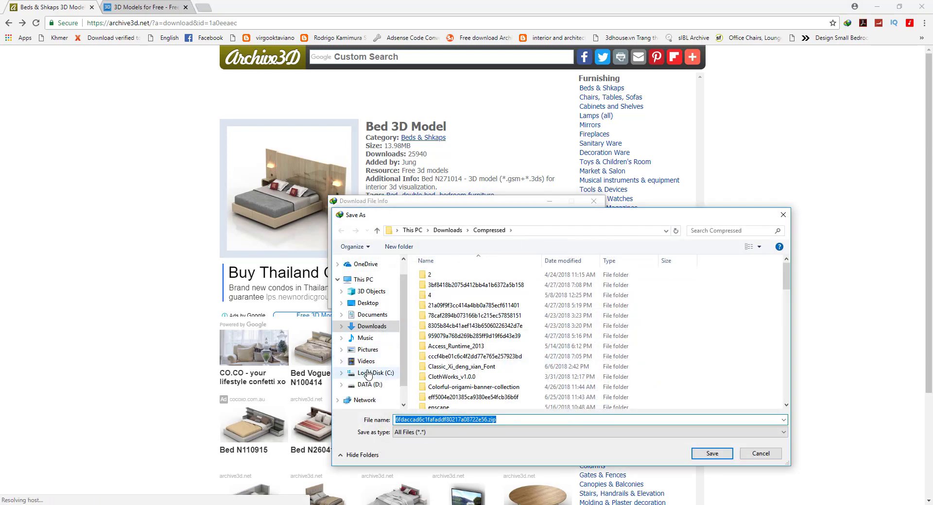
{"action": "left_click", "coordinate": [368, 303]}
{"action": "type", "text": "3d Bed"}
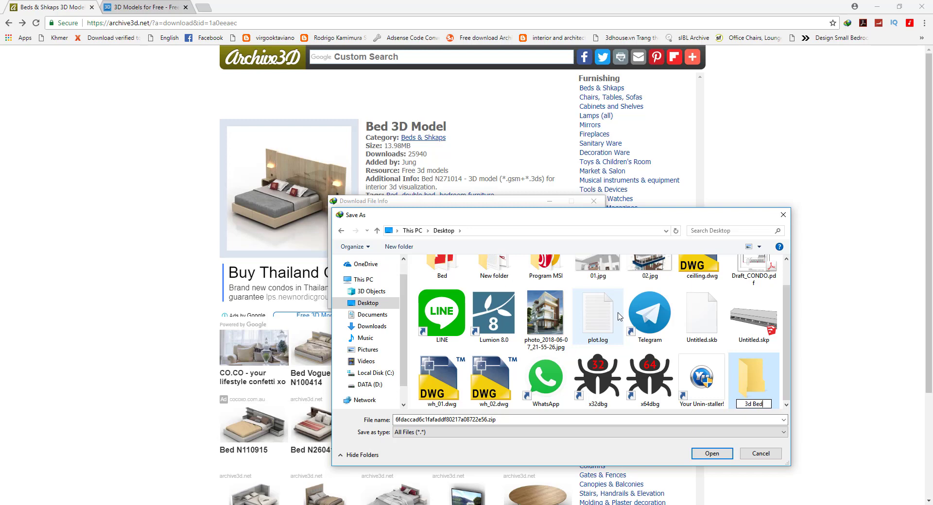
{"action": "key", "text": "Return"}
{"action": "key", "text": "Return"}
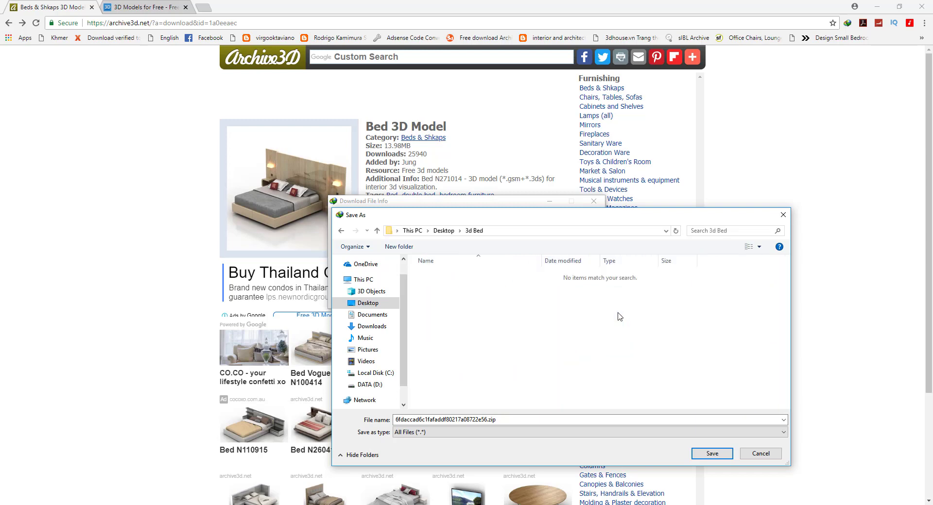
{"action": "left_click", "coordinate": [522, 417]}
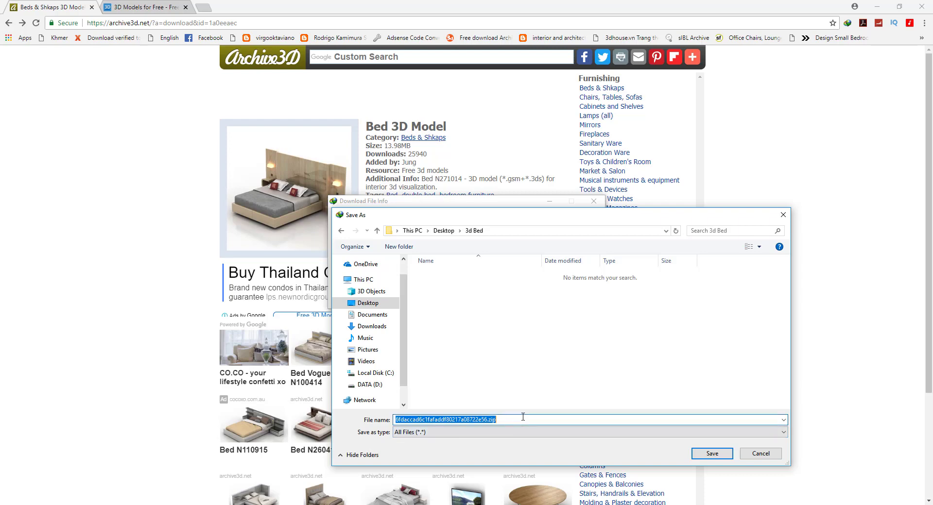
{"action": "type", "text": "Bed"}
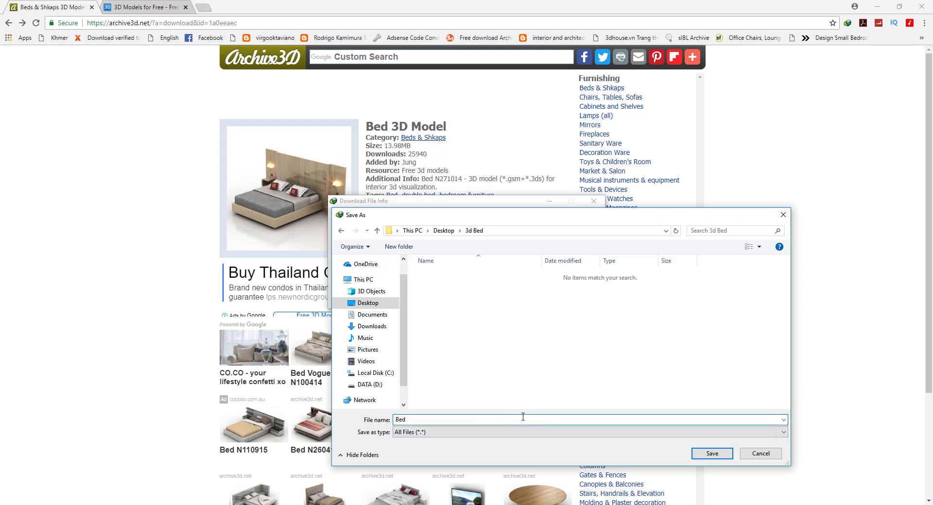
{"action": "key", "text": "Return"}
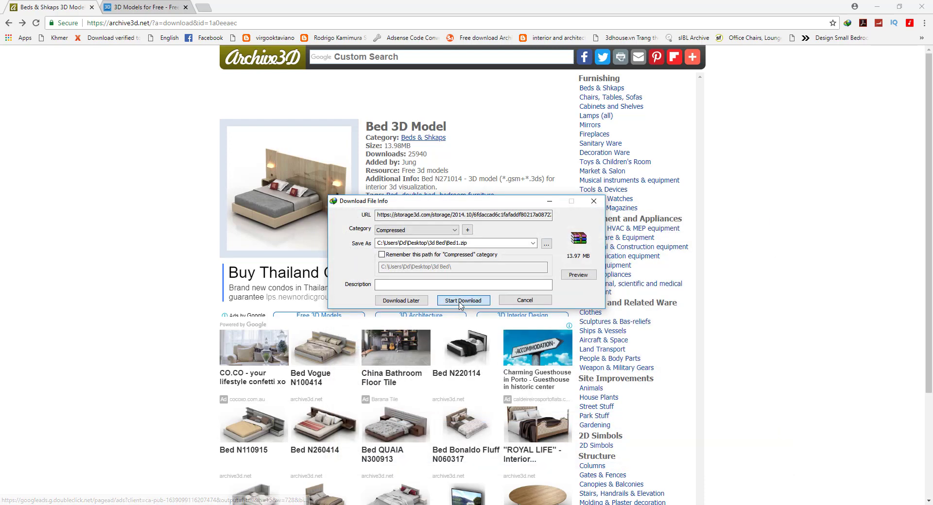
{"action": "left_click", "coordinate": [460, 302]}
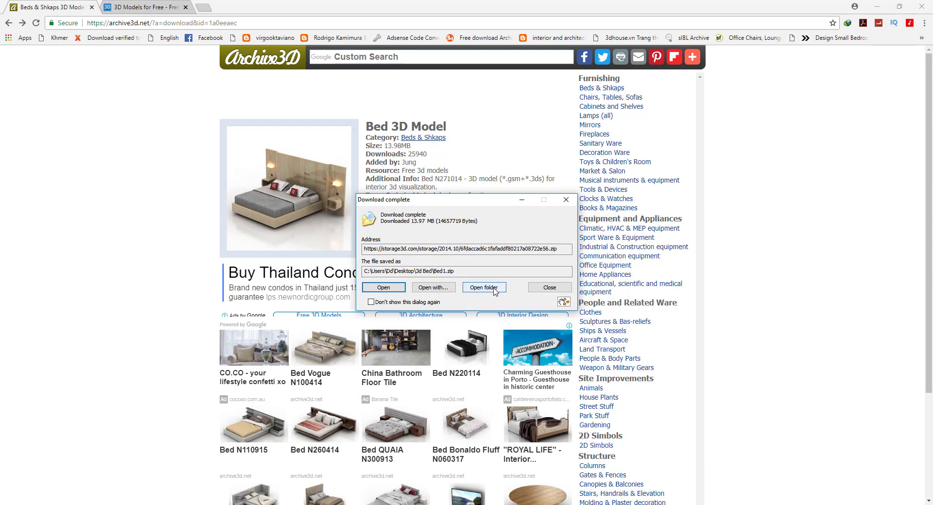
{"action": "left_click", "coordinate": [484, 287]}
Extract Bed1.zip into a Bed1 folder.
{"action": "right_click", "coordinate": [154, 117]}
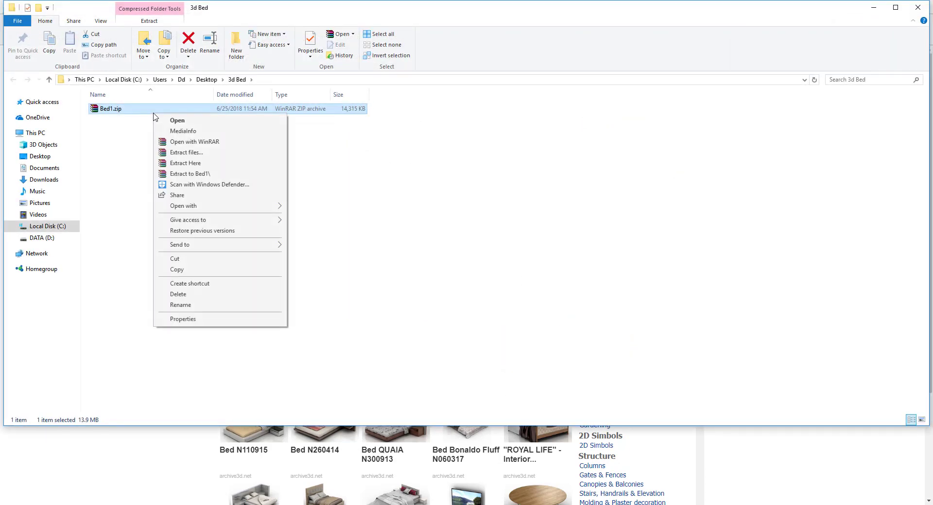
{"action": "left_click", "coordinate": [194, 152]}
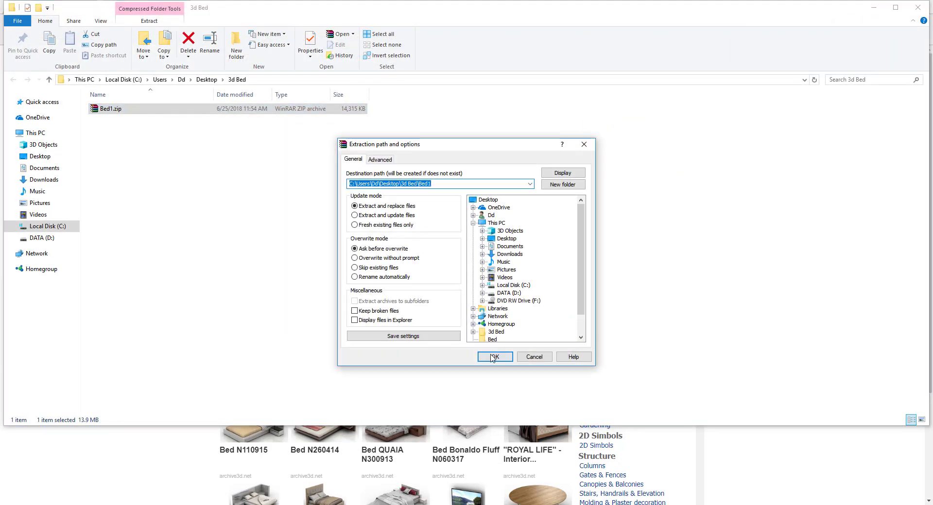
{"action": "left_click", "coordinate": [493, 357]}
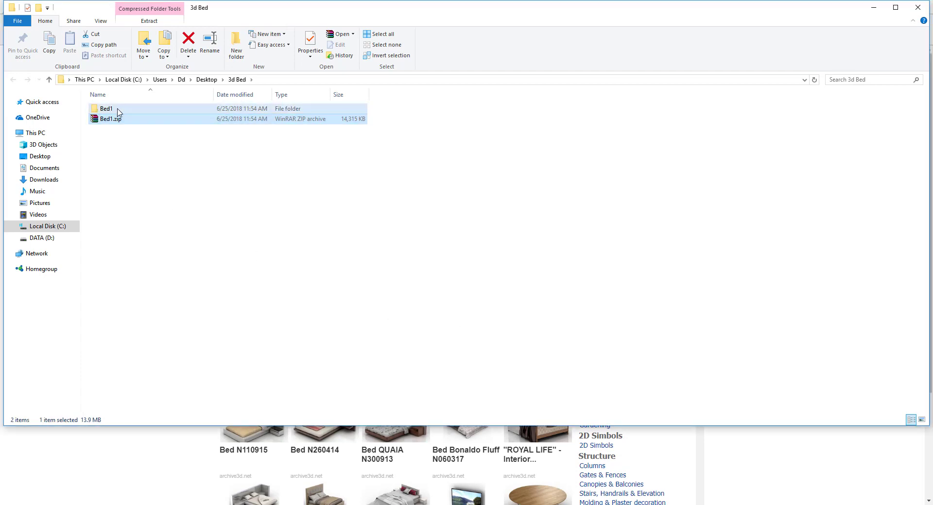
Open Bed N271014.3DS from the Bed1 folder, then minimize File Explorer.
{"action": "double_click", "coordinate": [118, 113]}
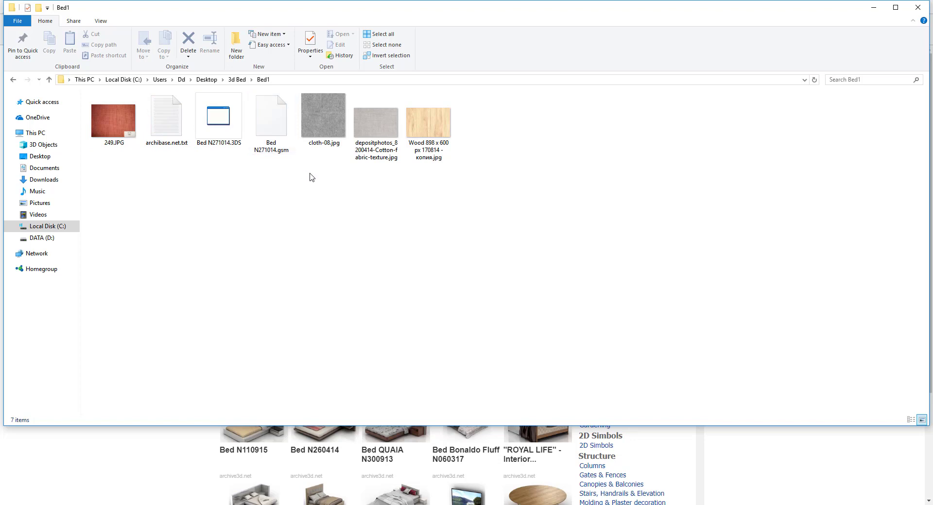
{"action": "double_click", "coordinate": [227, 127]}
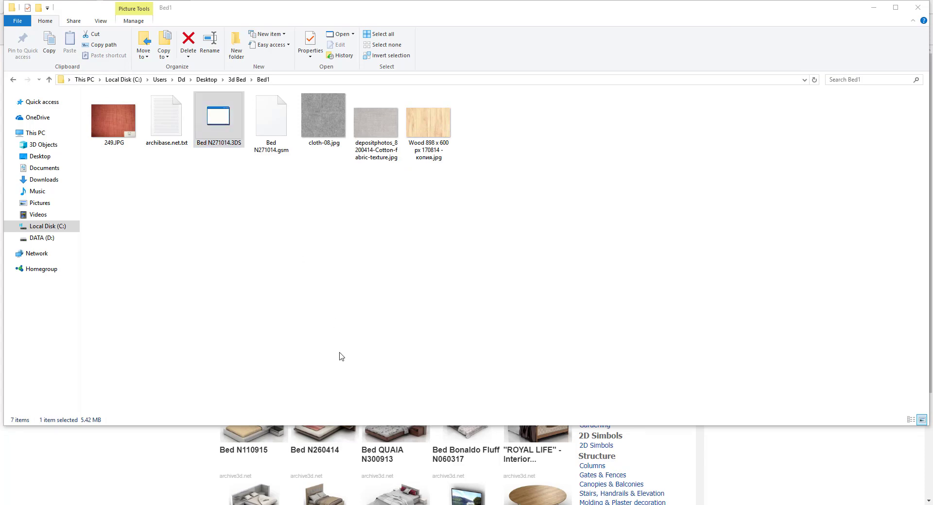
{"action": "left_click", "coordinate": [576, 239]}
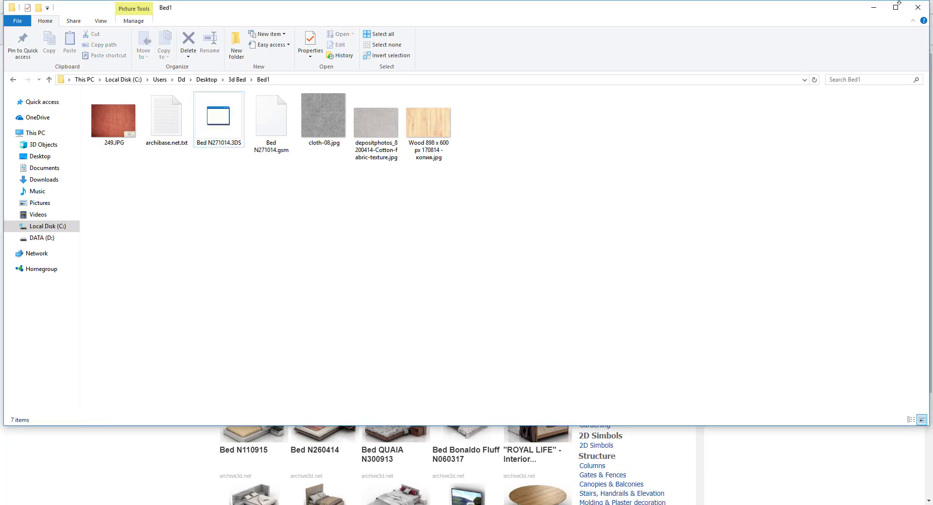
{"action": "left_click", "coordinate": [874, 10]}
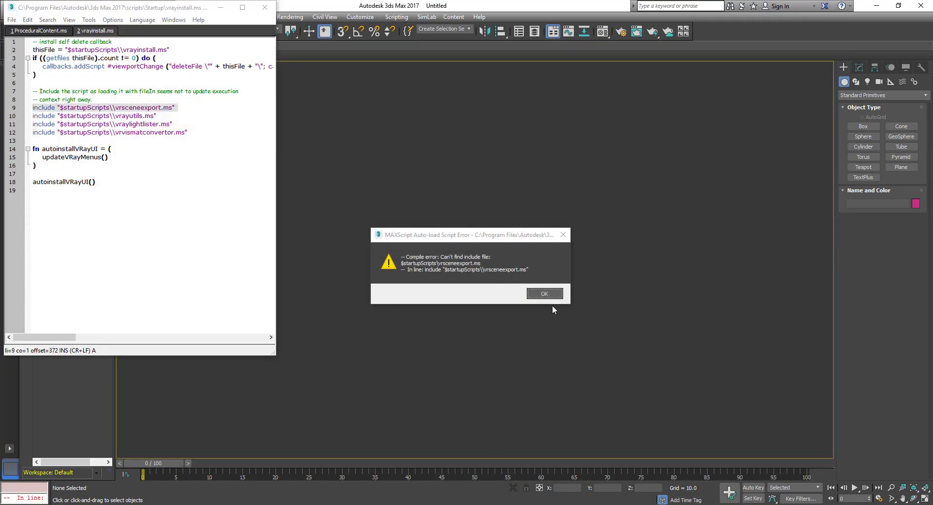
Dismiss the vrsceneexport.ms script error and import the bed with Merge objects selected.
{"action": "left_click", "coordinate": [544, 294]}
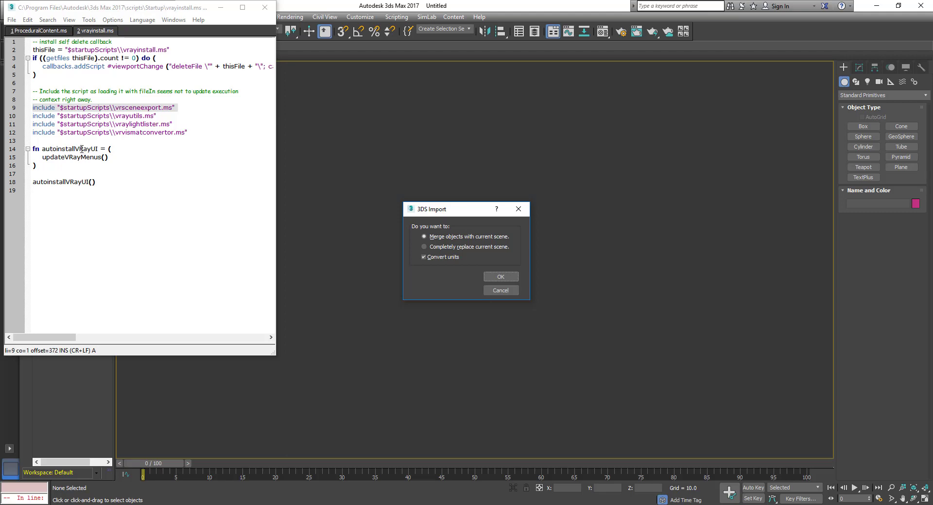
{"action": "left_click", "coordinate": [137, 166]}
{"action": "left_click", "coordinate": [501, 278]}
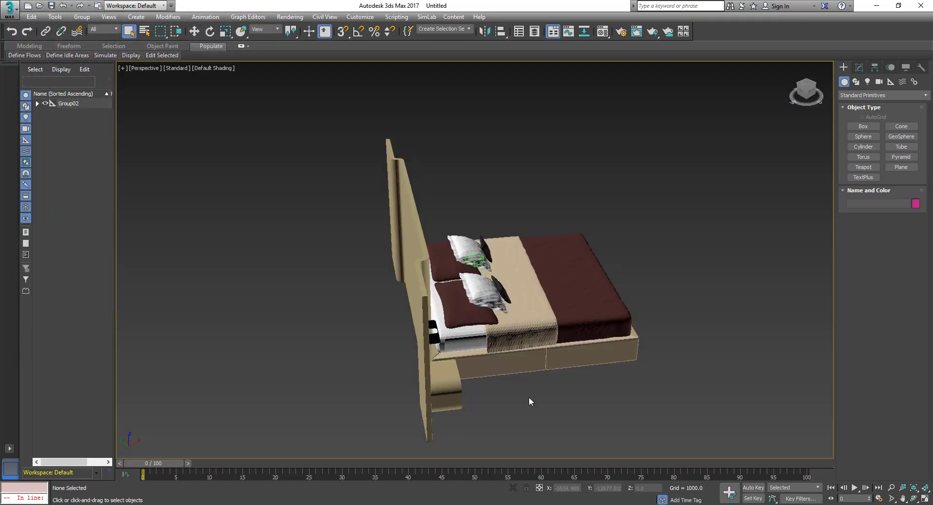
{"action": "mouse_move", "coordinate": [529, 398]}
{"action": "middle_mouse_down", "text": "alt"}
{"action": "mouse_move", "coordinate": [496, 381]}
{"action": "mouse_move", "coordinate": [426, 377]}
{"action": "mouse_move", "coordinate": [466, 366]}
{"action": "mouse_move", "coordinate": [483, 393]}
{"action": "middle_mouse_up", "text": "alt"}
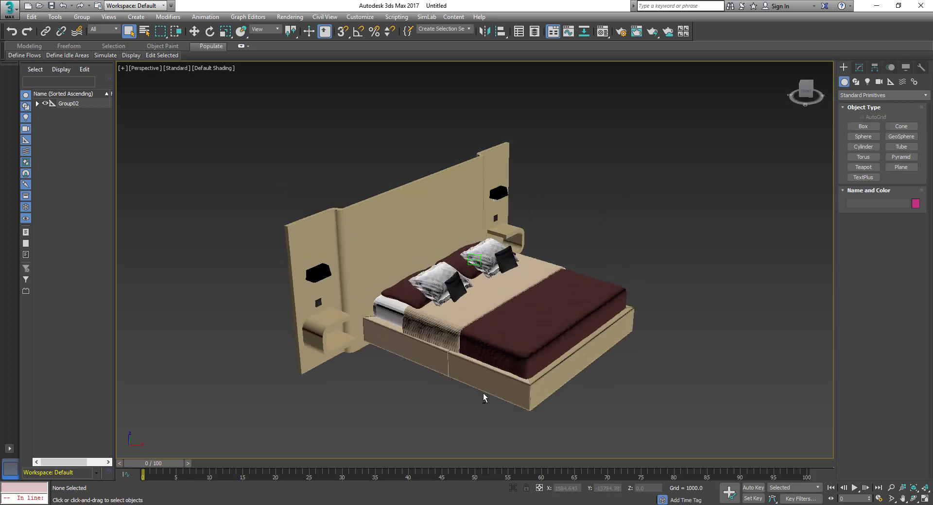
{"action": "left_click", "coordinate": [478, 313]}
{"action": "scroll", "coordinate": [462, 335], "scroll_direction": "up", "scroll_amount": 3}
{"action": "scroll", "coordinate": [464, 329], "scroll_direction": "up", "scroll_amount": 3}
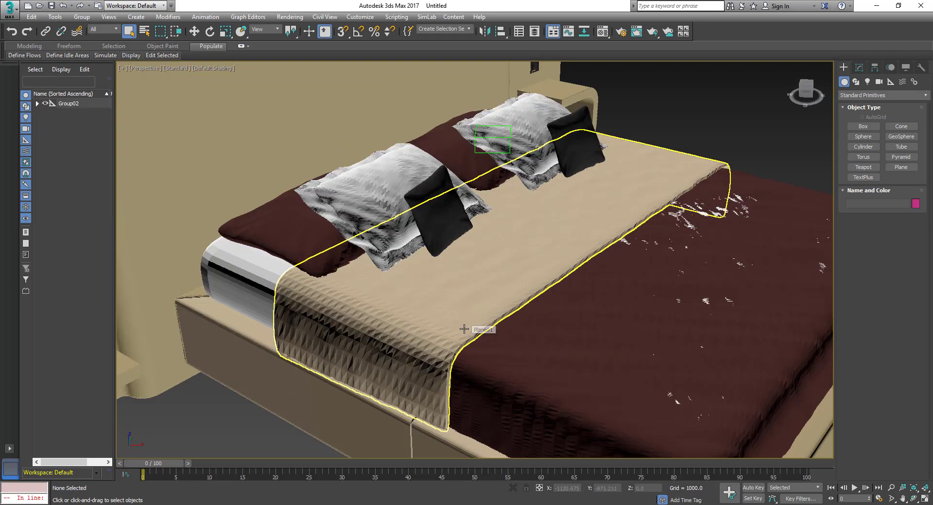
{"action": "scroll", "coordinate": [464, 329], "scroll_direction": "down", "scroll_amount": 3}
{"action": "key", "text": "F3"}
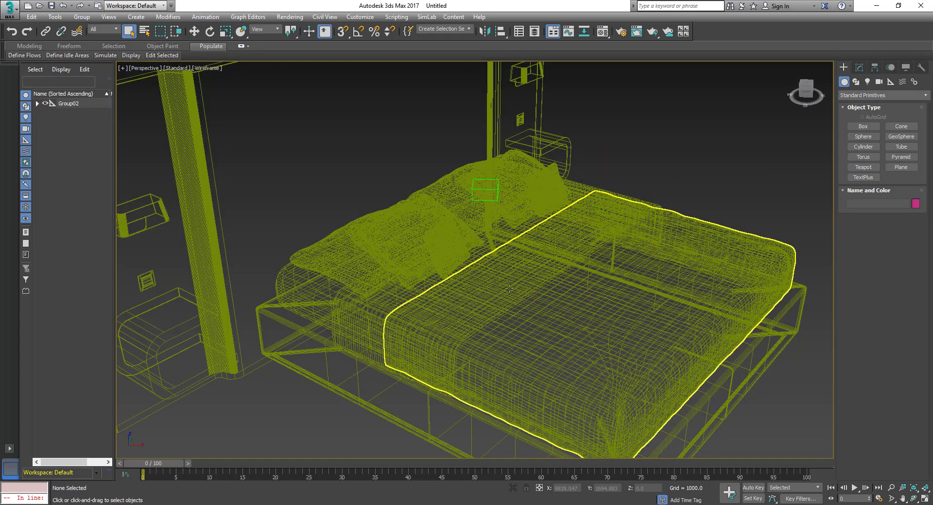
{"action": "scroll", "coordinate": [509, 288], "scroll_direction": "down", "scroll_amount": 5}
{"action": "key", "text": "F3"}
{"action": "scroll", "coordinate": [425, 269], "scroll_direction": "up", "scroll_amount": 2}
{"action": "scroll", "coordinate": [426, 268], "scroll_direction": "up", "scroll_amount": 2}
{"action": "scroll", "coordinate": [425, 268], "scroll_direction": "up", "scroll_amount": 2}
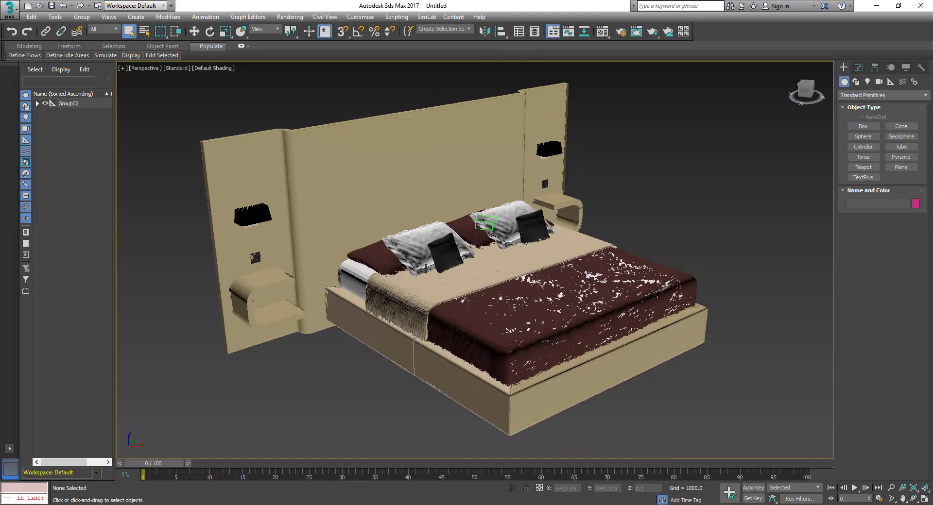
{"action": "middle_click_drag", "start_coordinate": [426, 268], "coordinate": [393, 341], "text": "alt"}
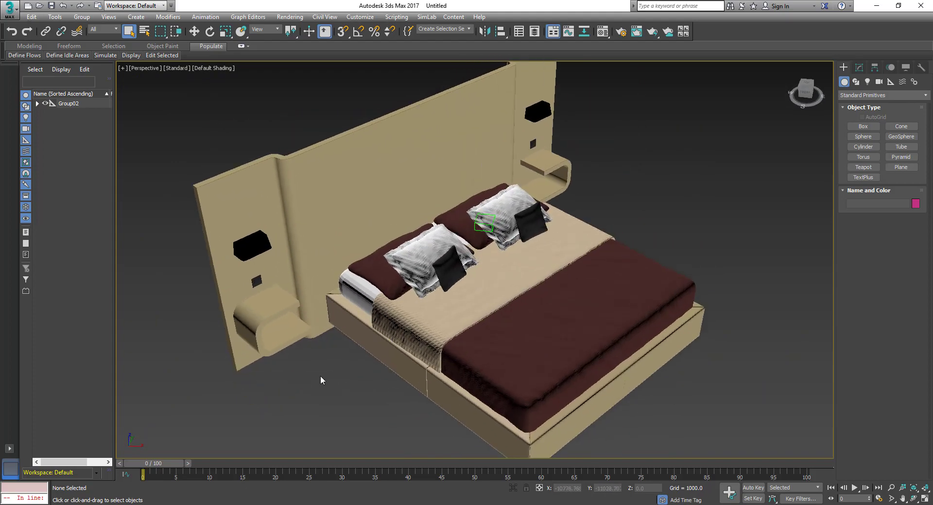
{"action": "mouse_move", "coordinate": [321, 380]}
{"action": "middle_mouse_down", "text": "alt"}
{"action": "mouse_move", "coordinate": [431, 274]}
{"action": "mouse_move", "coordinate": [442, 63]}
{"action": "middle_mouse_up", "text": "alt"}
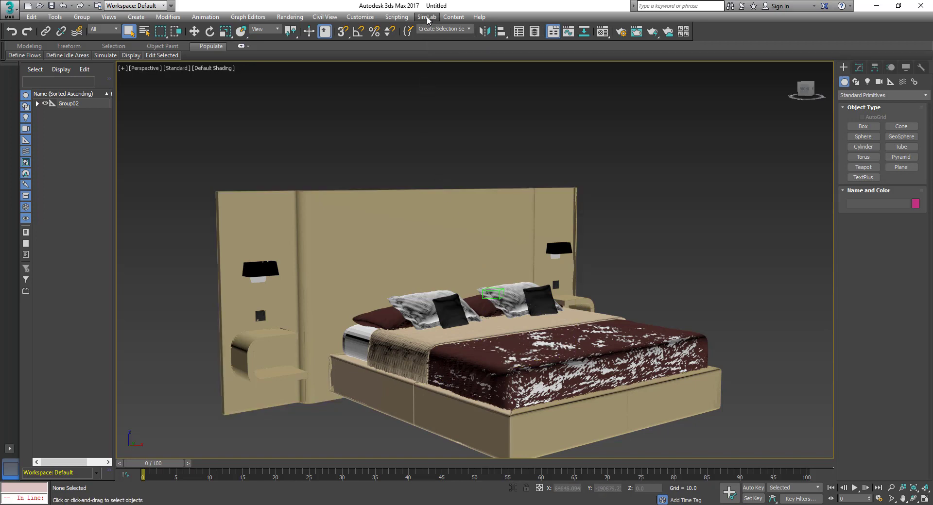
Run SimLab Sketchup Exporter > Export Sketchup File and save the file in Desktop\3d Bed.
{"action": "left_click", "coordinate": [427, 18]}
{"action": "mouse_move", "coordinate": [453, 28]}
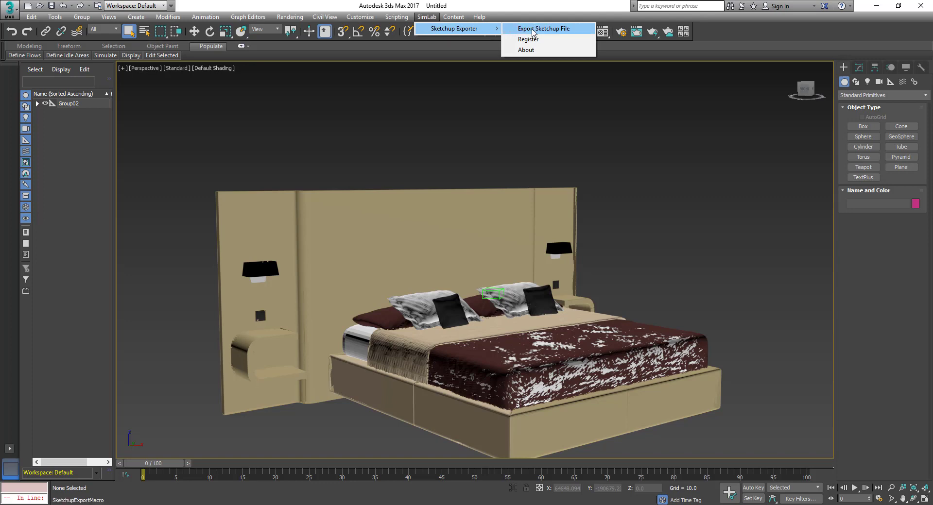
{"action": "left_click", "coordinate": [533, 30]}
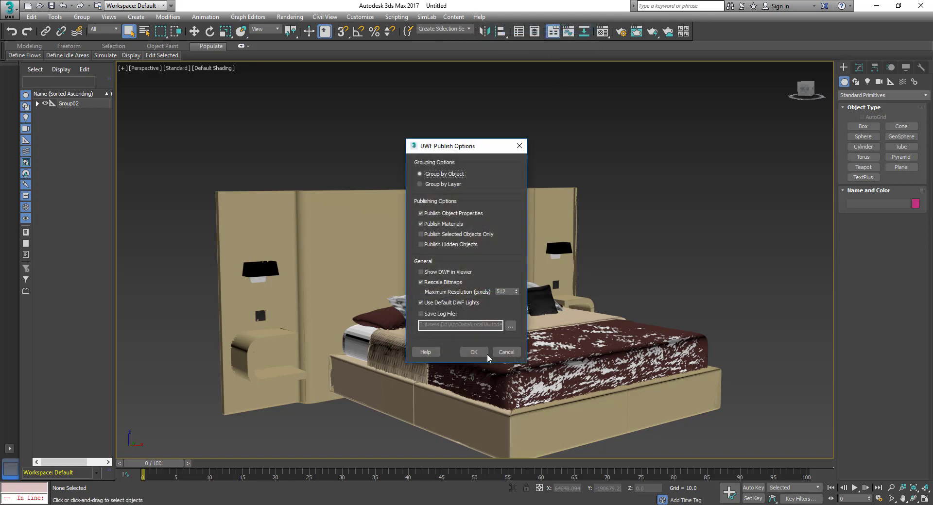
{"action": "left_click", "coordinate": [474, 353]}
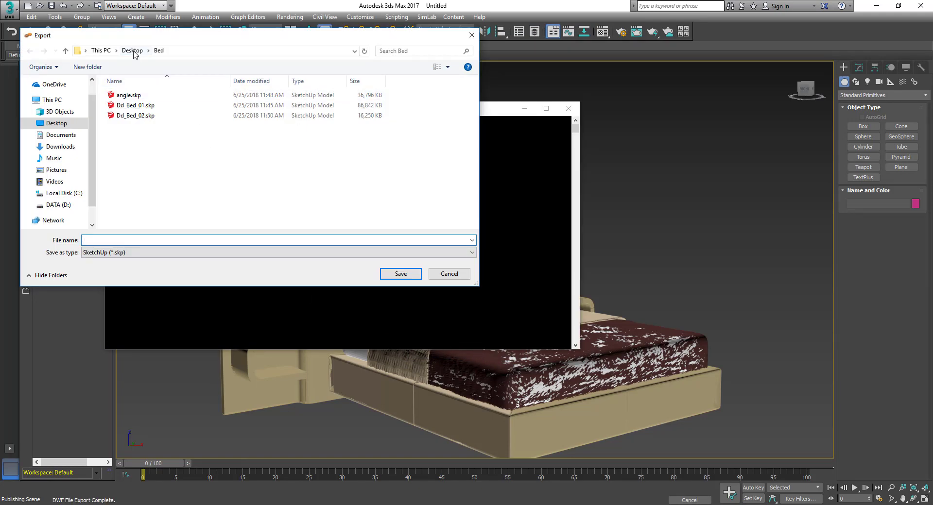
{"action": "left_click", "coordinate": [132, 51]}
{"action": "double_click", "coordinate": [142, 111]}
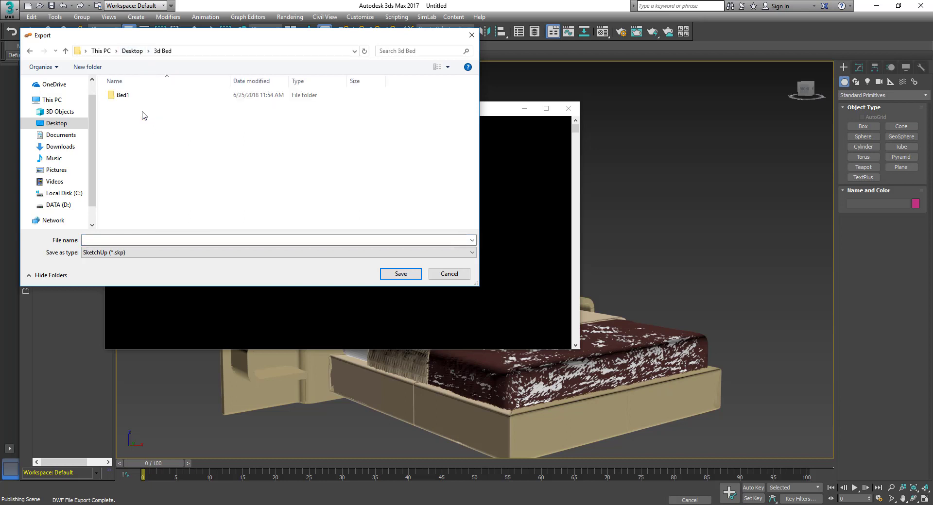
{"action": "left_click", "coordinate": [102, 240]}
{"action": "type", "text": "Dd_3d_Bed"}
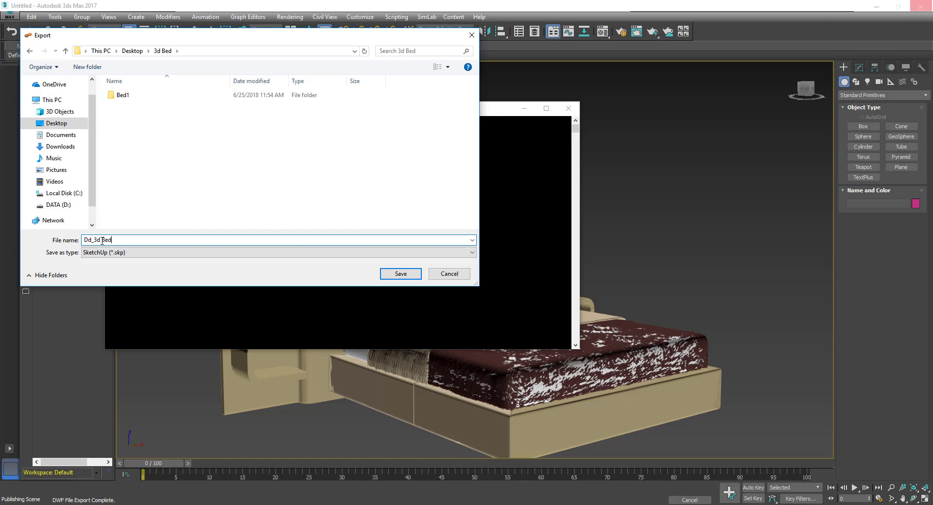
{"action": "key", "text": "Return"}
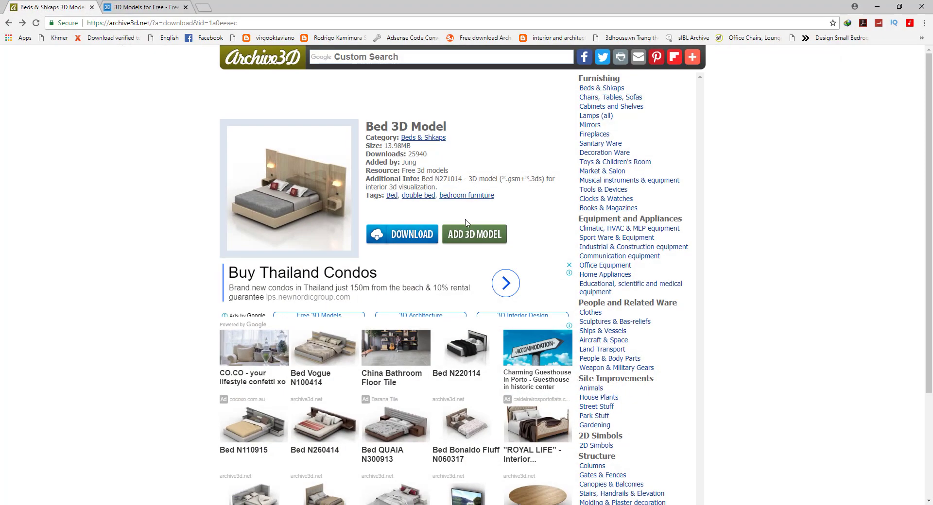
Glance at the Free3D tab, then go back from Archive3D to the 'free 3d models' results.
{"action": "left_click", "coordinate": [164, 7]}
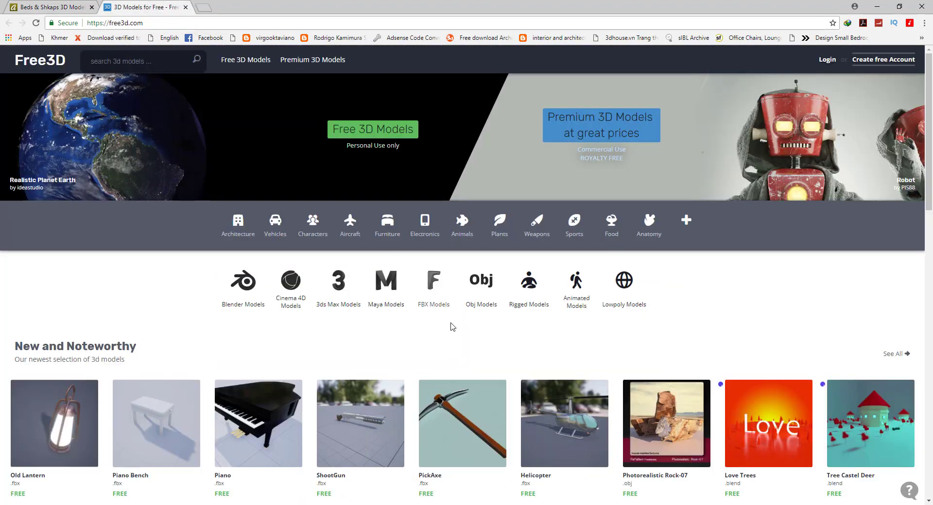
{"action": "scroll", "coordinate": [451, 327], "scroll_direction": "down", "scroll_amount": 5}
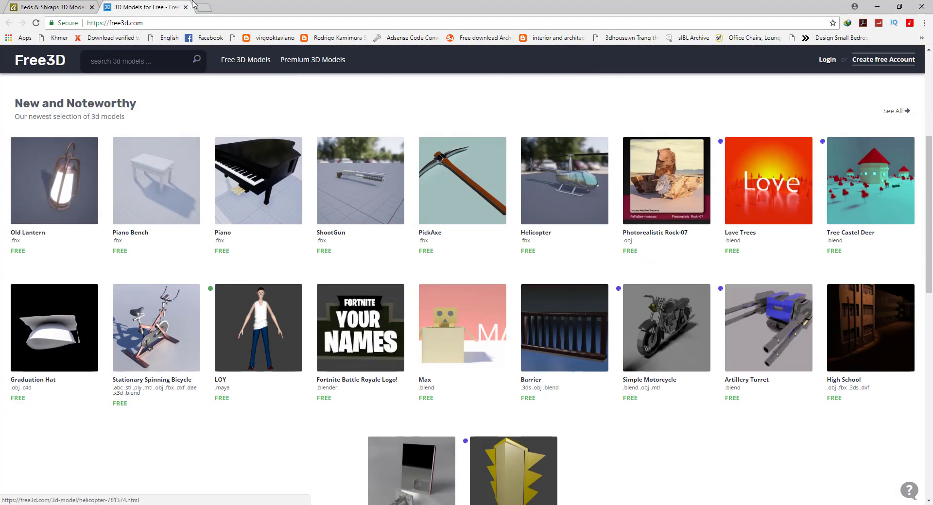
{"action": "left_click", "coordinate": [83, 7]}
{"action": "left_click", "coordinate": [10, 24]}
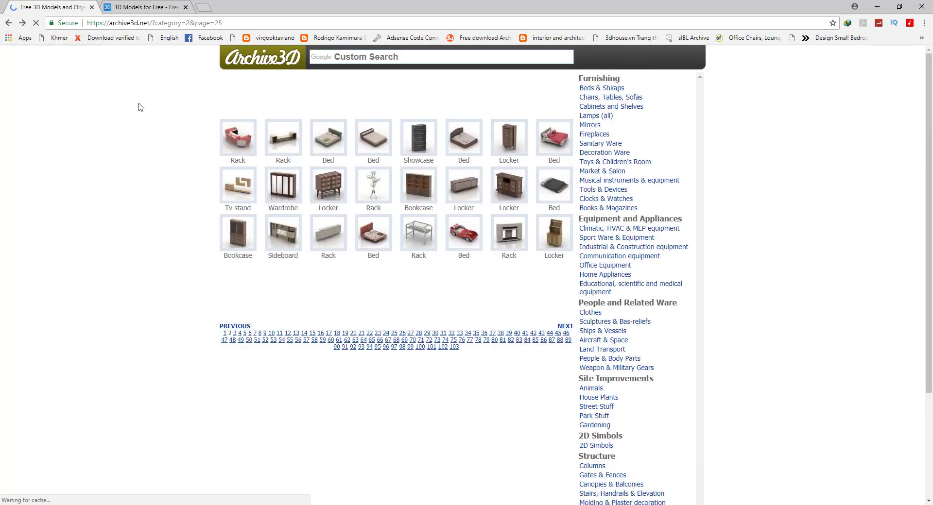
{"action": "left_click", "coordinate": [8, 23]}
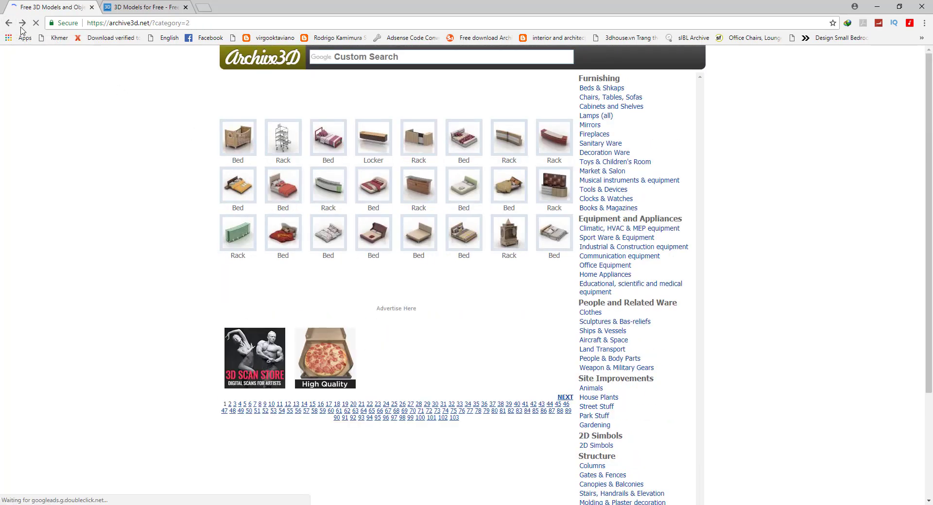
{"action": "left_click", "coordinate": [9, 23]}
{"action": "left_click", "coordinate": [9, 23]}
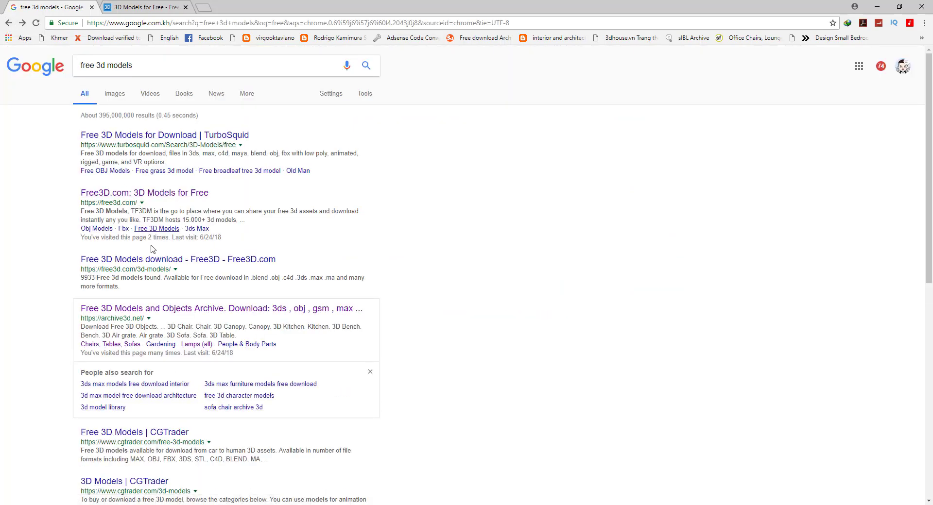
Open the Free3D download result in a new tab, view it, then return to Google.
{"action": "right_click", "coordinate": [230, 261]}
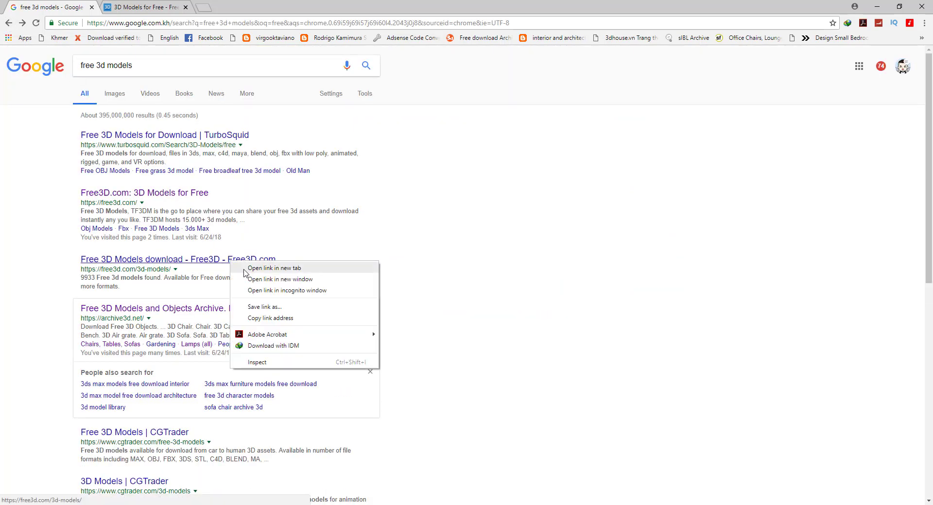
{"action": "left_click", "coordinate": [244, 270]}
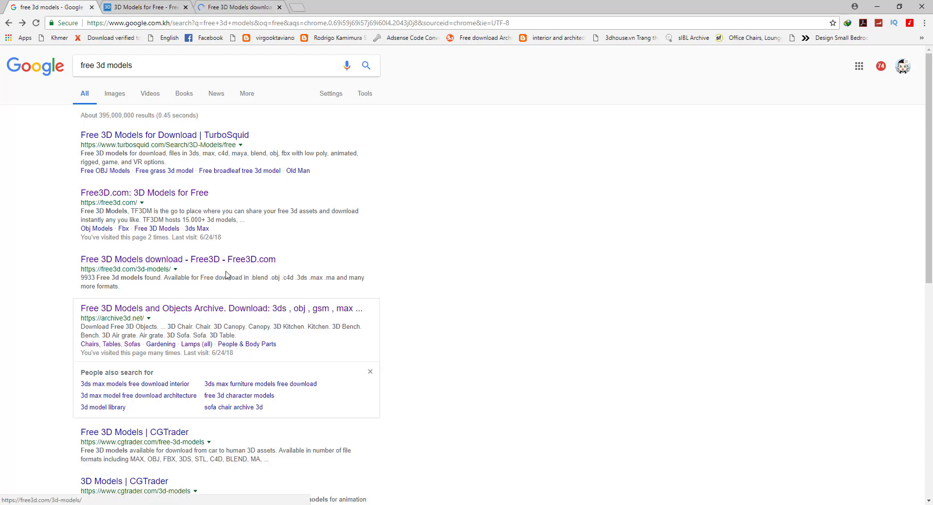
{"action": "left_click", "coordinate": [238, 8]}
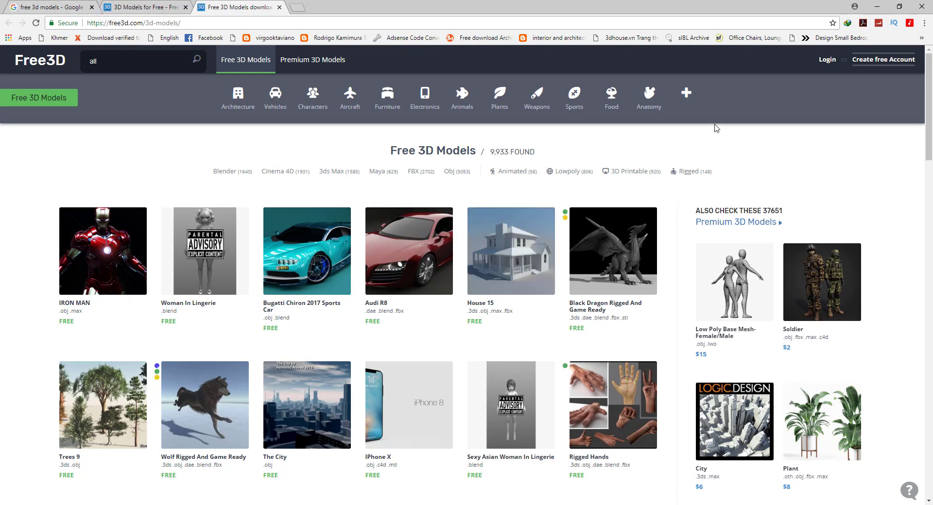
{"action": "mouse_move", "coordinate": [510, 251]}
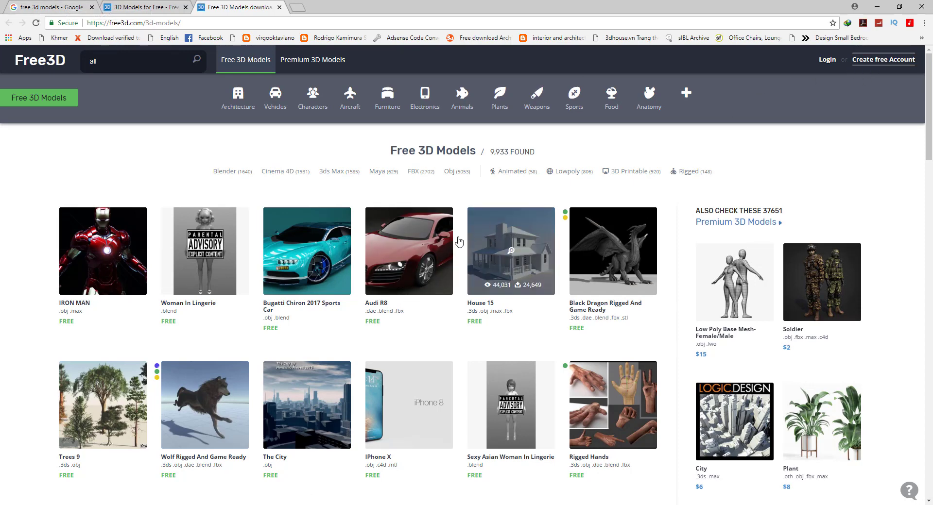
{"action": "key", "text": "ctrl+Tab"}
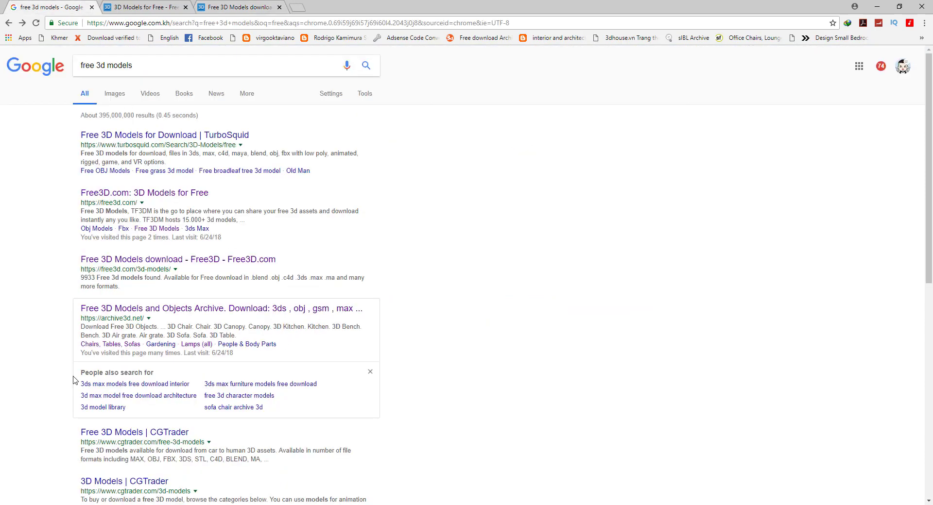
Scroll through the 'free 3d models' results, then minimize Chrome to reveal 3ds Max.
{"action": "scroll", "coordinate": [74, 380], "scroll_direction": "down", "scroll_amount": 4}
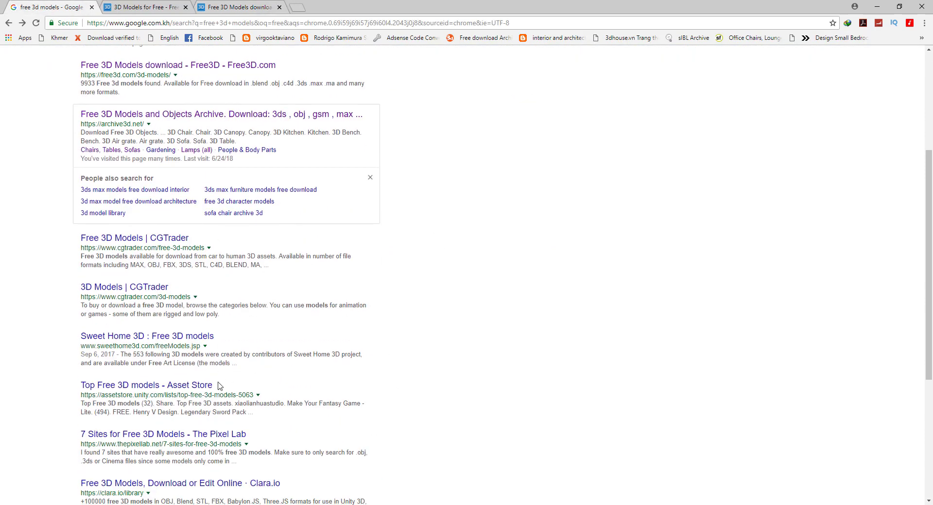
{"action": "scroll", "coordinate": [316, 387], "scroll_direction": "up", "scroll_amount": 3}
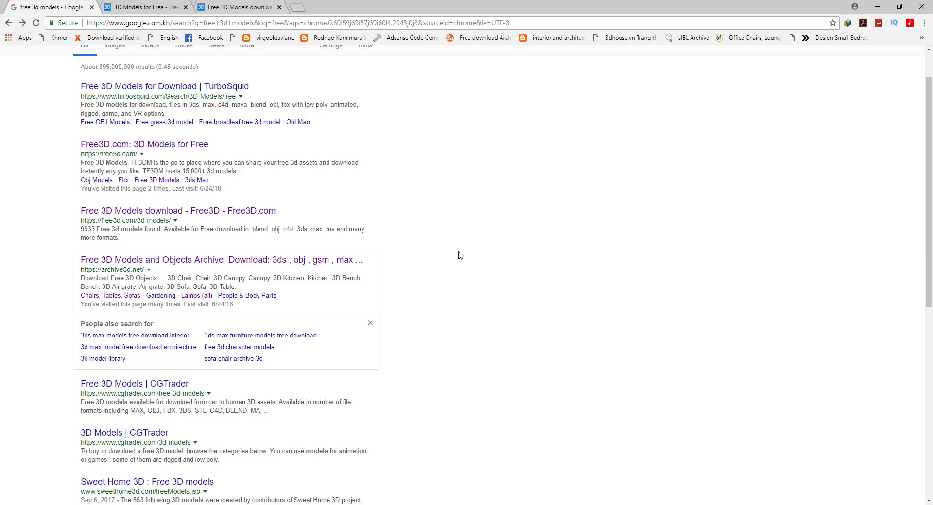
{"action": "scroll", "coordinate": [460, 255], "scroll_direction": "up", "scroll_amount": 1}
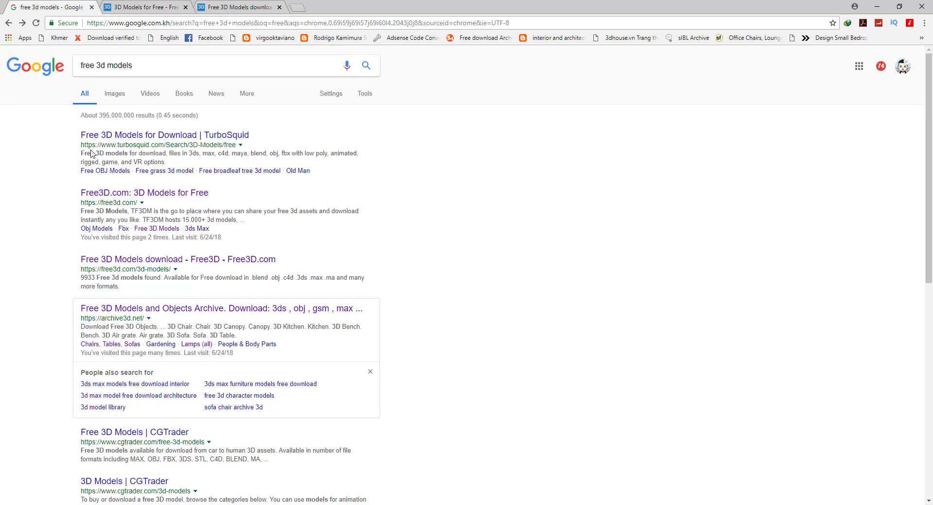
{"action": "scroll", "coordinate": [195, 319], "scroll_direction": "down", "scroll_amount": 3}
{"action": "scroll", "coordinate": [163, 384], "scroll_direction": "down", "scroll_amount": 2}
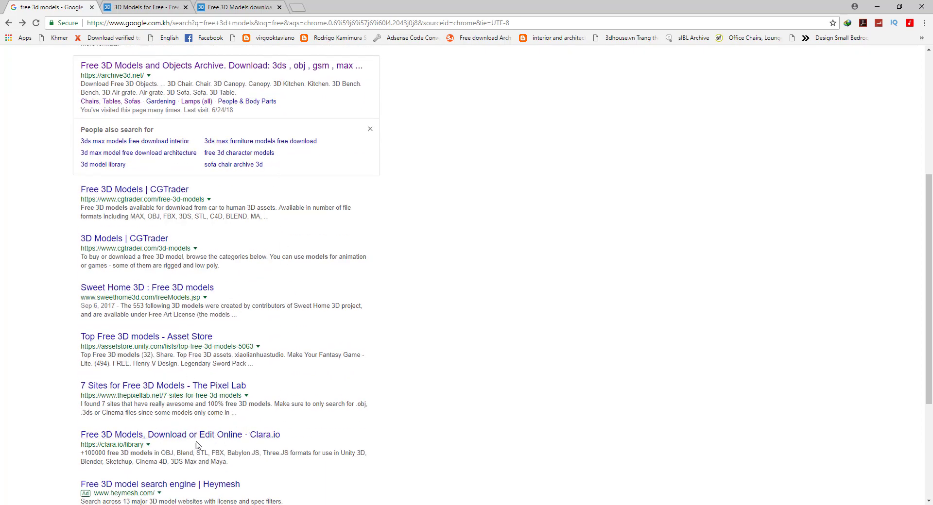
{"action": "scroll", "coordinate": [221, 180], "scroll_direction": "up", "scroll_amount": 5}
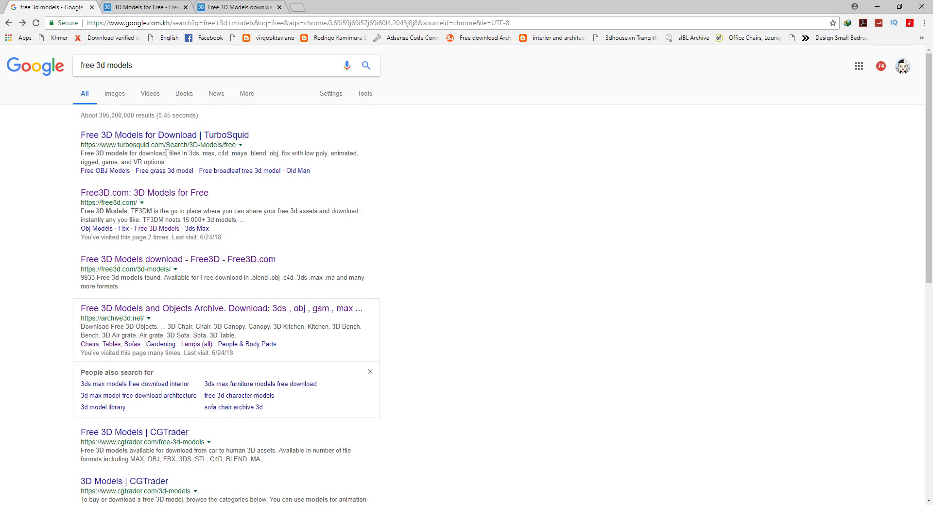
{"action": "scroll", "coordinate": [197, 311], "scroll_direction": "down", "scroll_amount": 3}
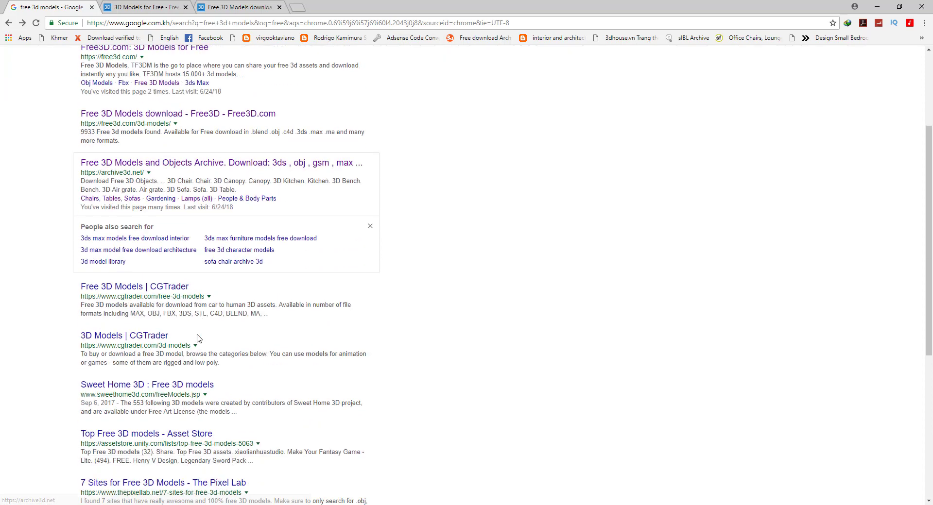
{"action": "scroll", "coordinate": [107, 384], "scroll_direction": "down", "scroll_amount": 5}
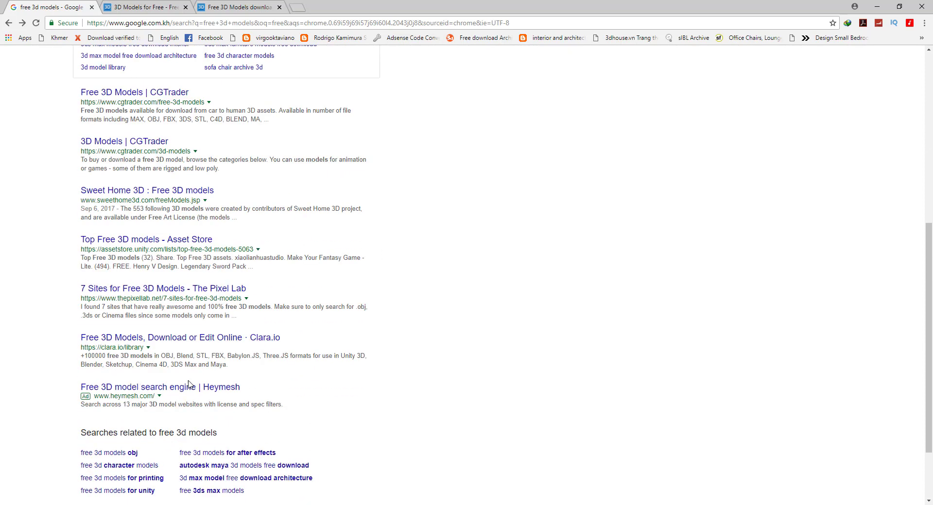
{"action": "scroll", "coordinate": [165, 356], "scroll_direction": "down", "scroll_amount": 2}
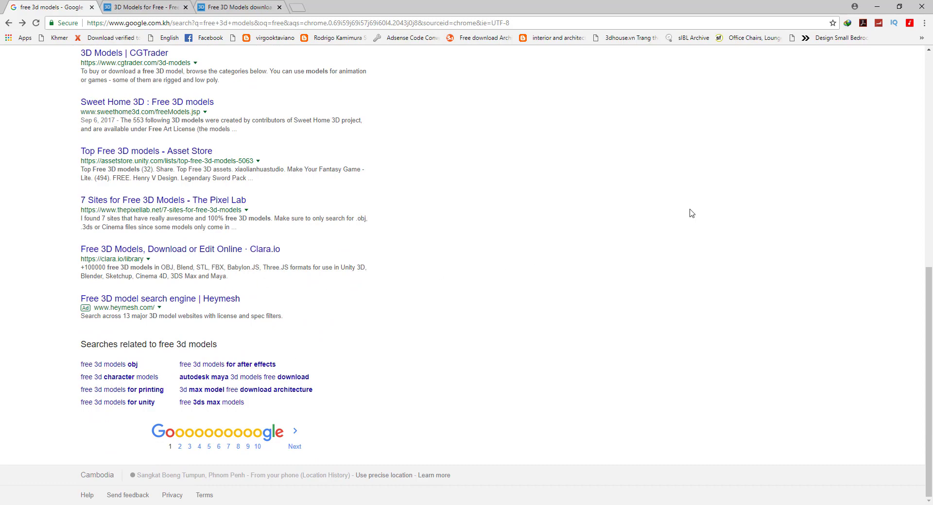
{"action": "left_click", "coordinate": [877, 6]}
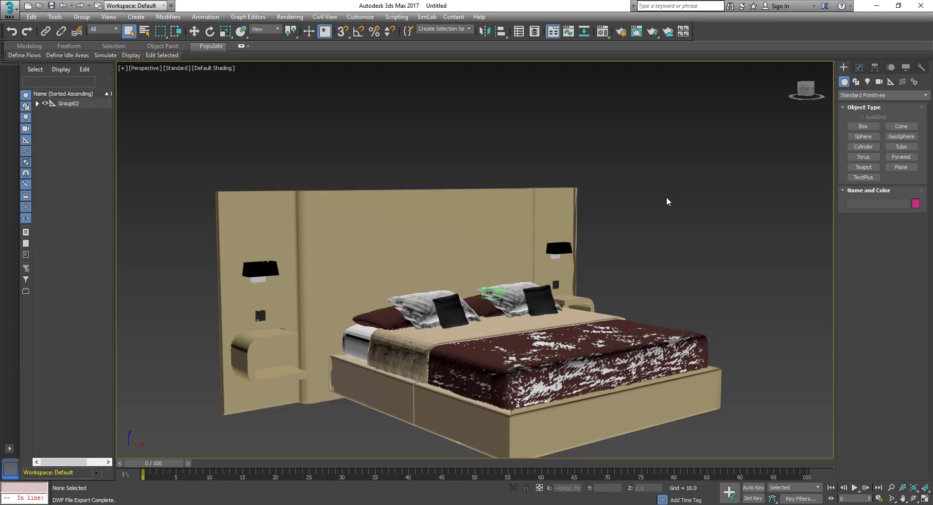
Minimize 3ds Max, open the Desktop's 3d Bed folder and confirm Dd_3d Bed.skp is 64,446 KB.
{"action": "left_click", "coordinate": [817, 502]}
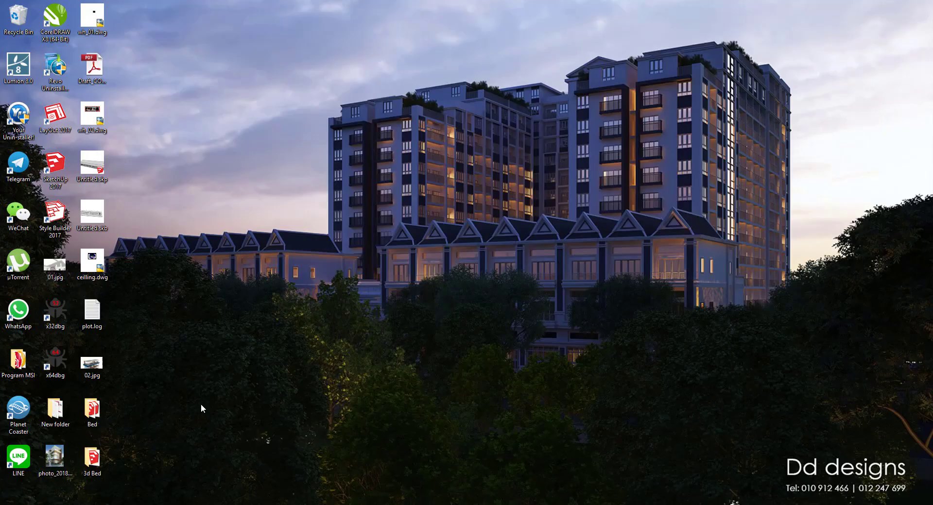
{"action": "double_click", "coordinate": [92, 459]}
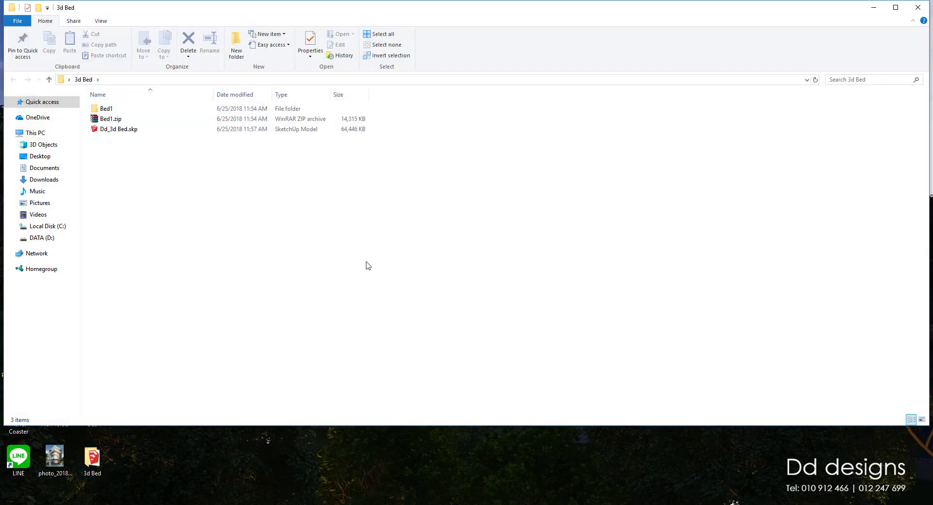
{"action": "left_click", "coordinate": [125, 131]}
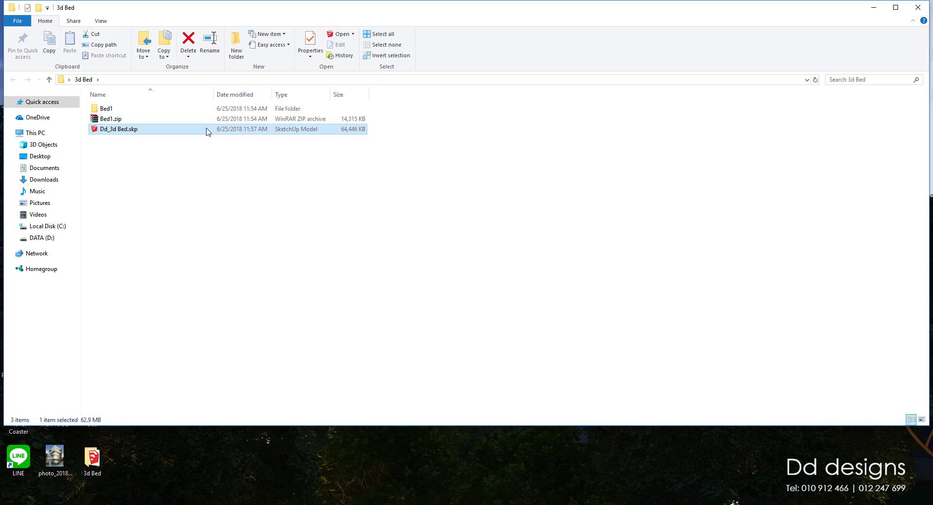
{"action": "left_click", "coordinate": [338, 155]}
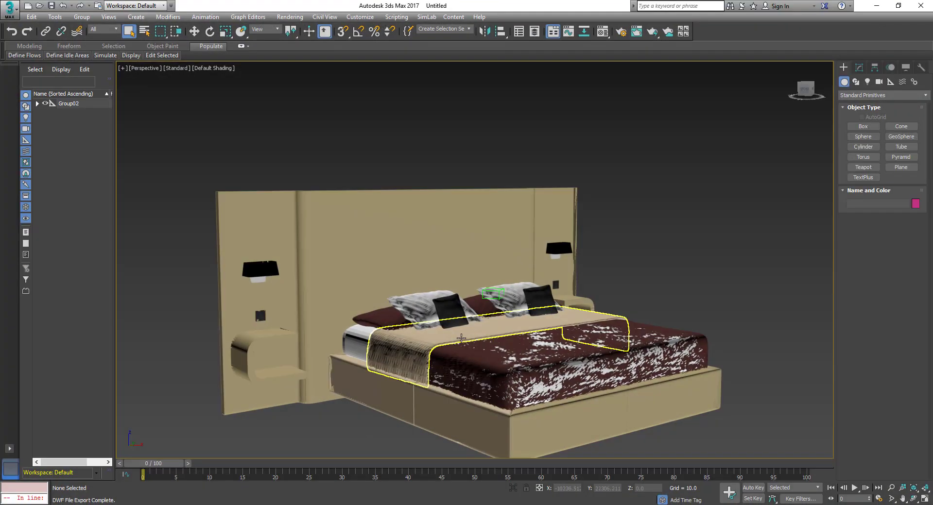
{"action": "scroll", "coordinate": [430, 234], "scroll_direction": "down", "scroll_amount": 2}
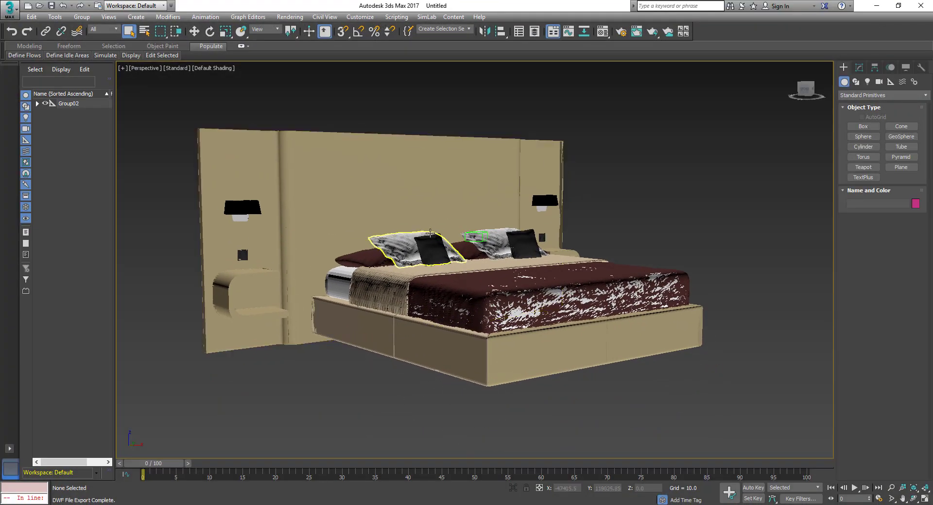
Show the bed as wireframe from above and select the headboard wall Line435.
{"action": "mouse_move", "coordinate": [430, 233]}
{"action": "middle_mouse_down", "text": "alt"}
{"action": "mouse_move", "coordinate": [452, 328]}
{"action": "mouse_move", "coordinate": [379, 281]}
{"action": "mouse_move", "coordinate": [406, 348]}
{"action": "mouse_move", "coordinate": [253, 199]}
{"action": "middle_mouse_up", "text": "alt"}
{"action": "key", "text": "F3"}
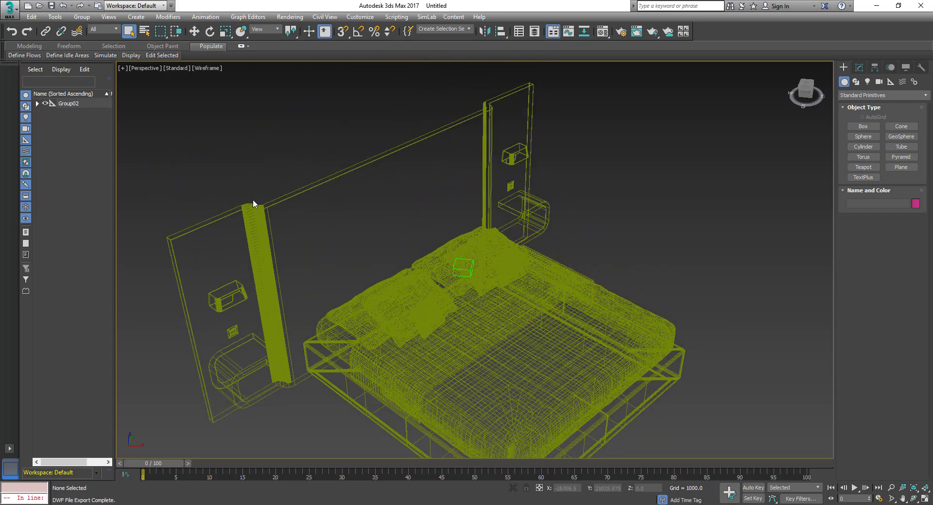
{"action": "scroll", "coordinate": [253, 204], "scroll_direction": "up", "scroll_amount": 10}
{"action": "scroll", "coordinate": [254, 223], "scroll_direction": "down", "scroll_amount": 5}
{"action": "left_click", "coordinate": [298, 206]}
Add an Optimize modifier to Line435, trimming its faces from 1620 to 1616.
{"action": "scroll", "coordinate": [359, 224], "scroll_direction": "down", "scroll_amount": 5}
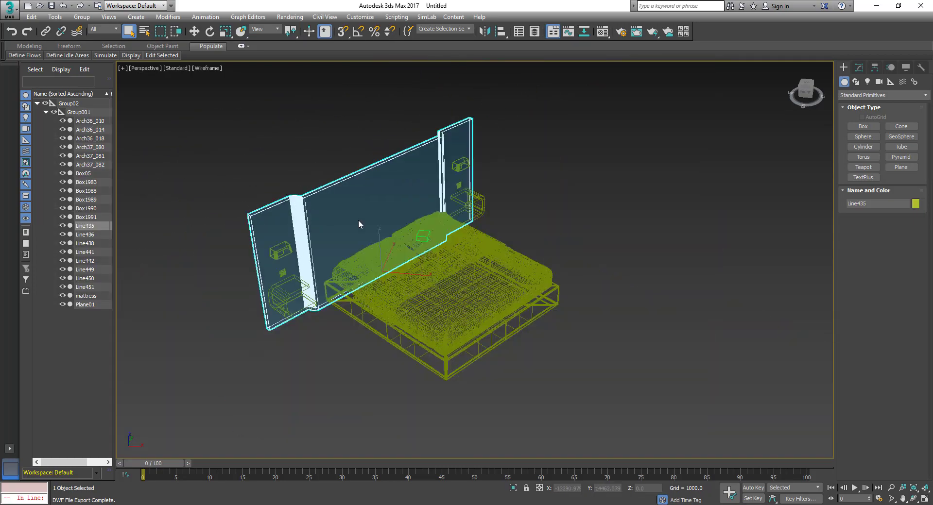
{"action": "left_click", "coordinate": [882, 97]}
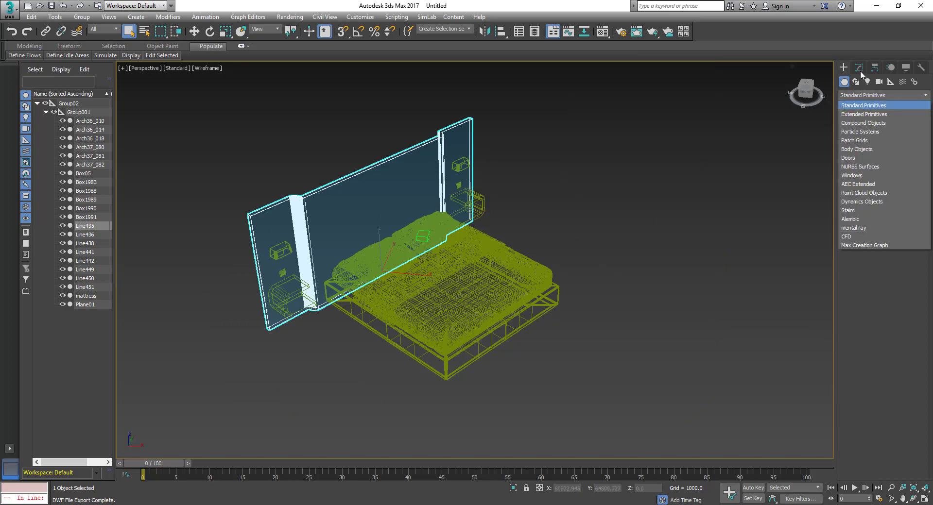
{"action": "left_click", "coordinate": [860, 69]}
{"action": "left_click", "coordinate": [880, 96]}
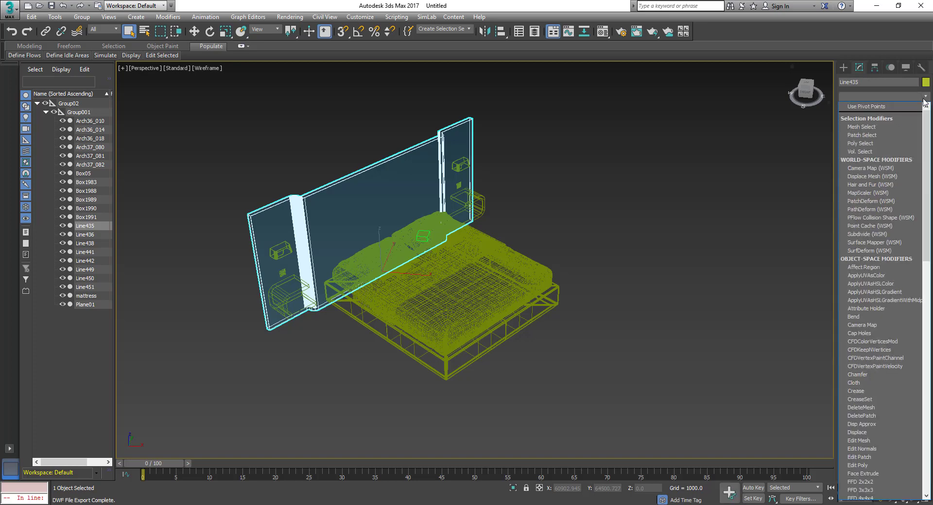
{"action": "key", "text": "o"}
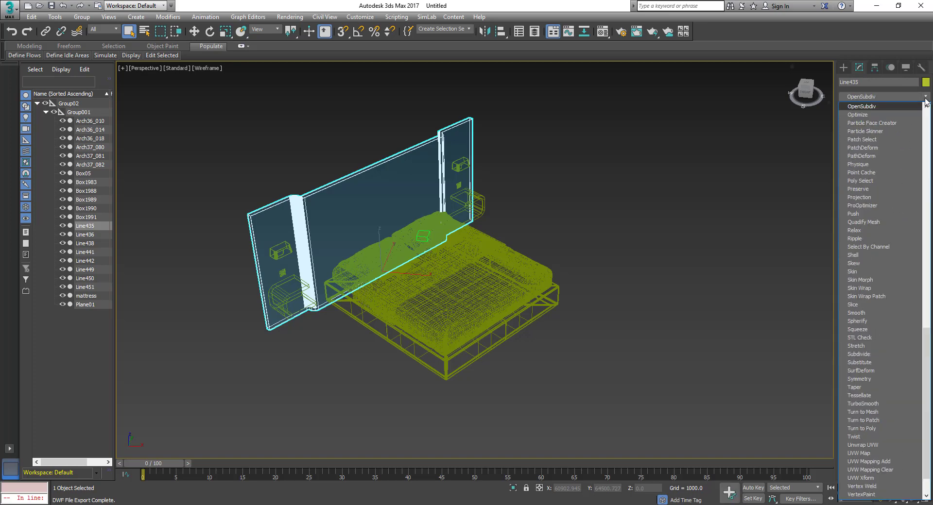
{"action": "left_click", "coordinate": [859, 116]}
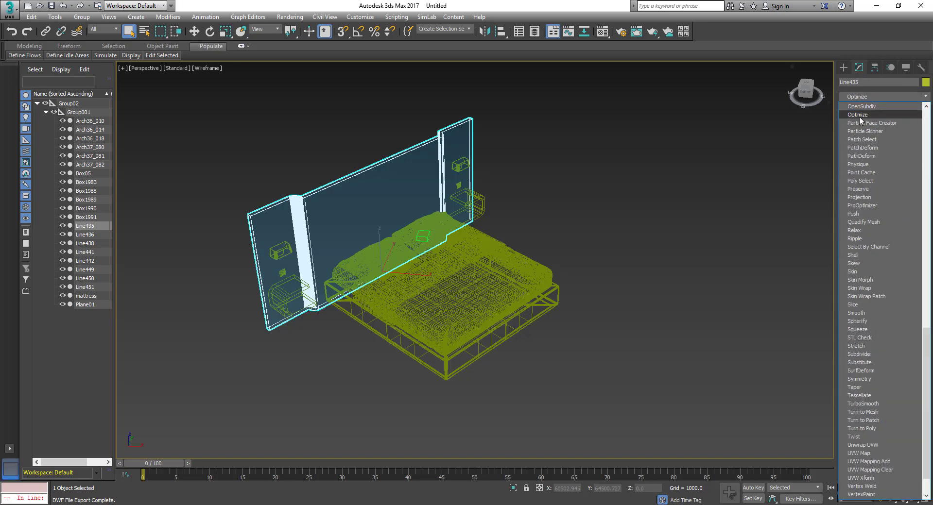
Pan over the mattress and select Arch37_080.
{"action": "scroll", "coordinate": [558, 264], "scroll_direction": "up", "scroll_amount": 2}
{"action": "scroll", "coordinate": [558, 264], "scroll_direction": "up", "scroll_amount": 3}
{"action": "scroll", "coordinate": [558, 264], "scroll_direction": "up", "scroll_amount": 3}
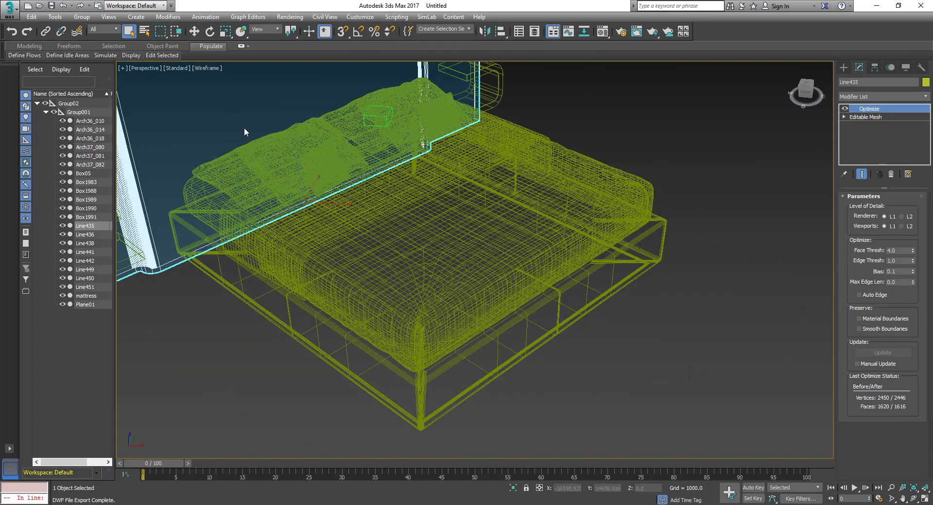
{"action": "middle_click_drag", "start_coordinate": [456, 303], "coordinate": [463, 309]}
{"action": "left_click", "coordinate": [571, 280]}
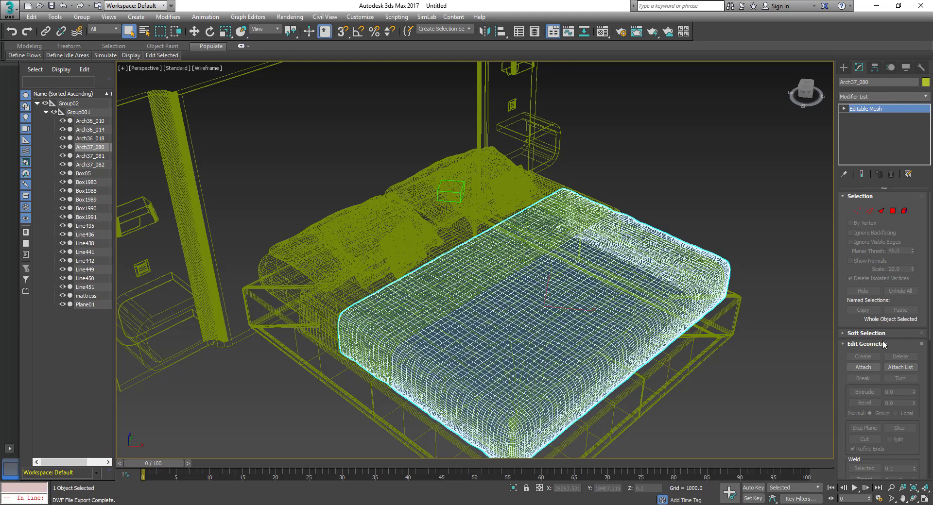
Add an Optimize modifier to mattress Arch37_080, dropping its faces from 45696 to 13316.
{"action": "scroll", "coordinate": [872, 377], "scroll_direction": "down", "scroll_amount": 3}
{"action": "scroll", "coordinate": [873, 377], "scroll_direction": "down", "scroll_amount": 5}
{"action": "scroll", "coordinate": [872, 377], "scroll_direction": "down", "scroll_amount": 3}
{"action": "scroll", "coordinate": [872, 340], "scroll_direction": "up", "scroll_amount": 5}
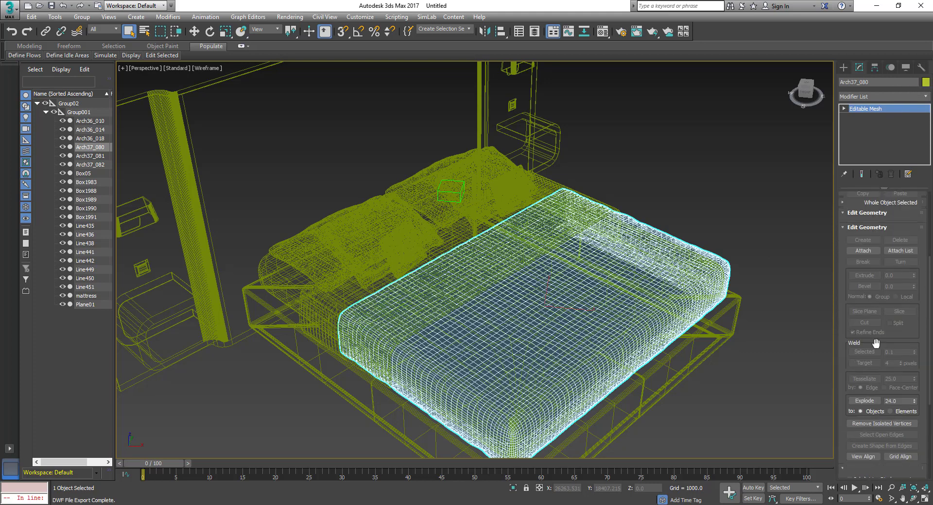
{"action": "scroll", "coordinate": [873, 340], "scroll_direction": "up", "scroll_amount": 2}
{"action": "left_click", "coordinate": [920, 97]}
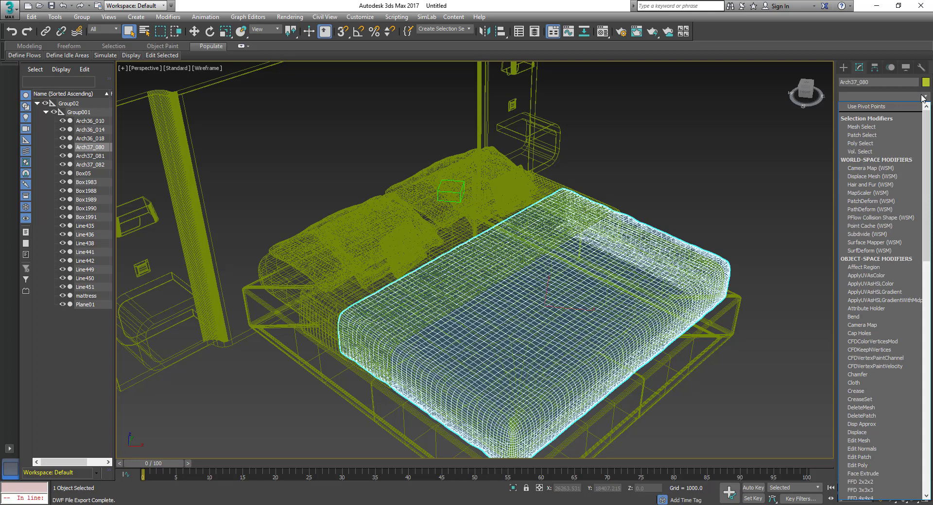
{"action": "key", "text": "o"}
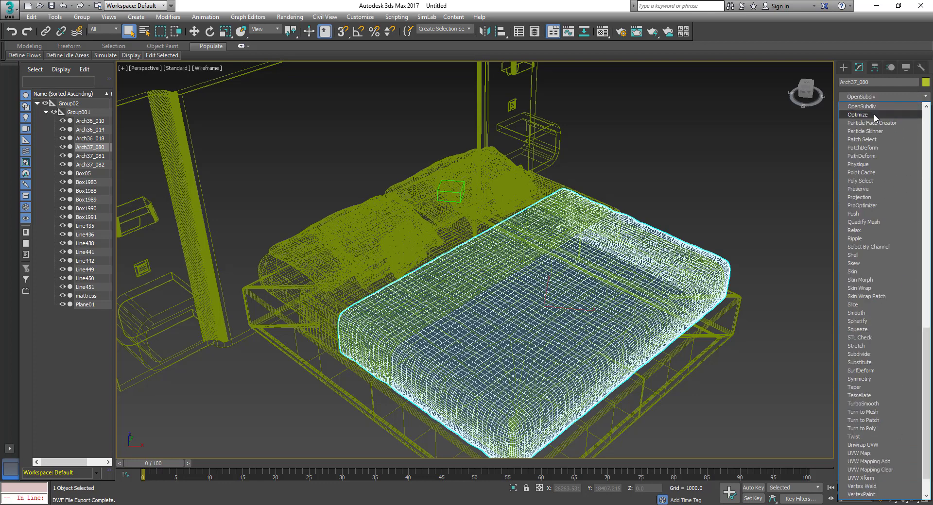
{"action": "left_click", "coordinate": [874, 115]}
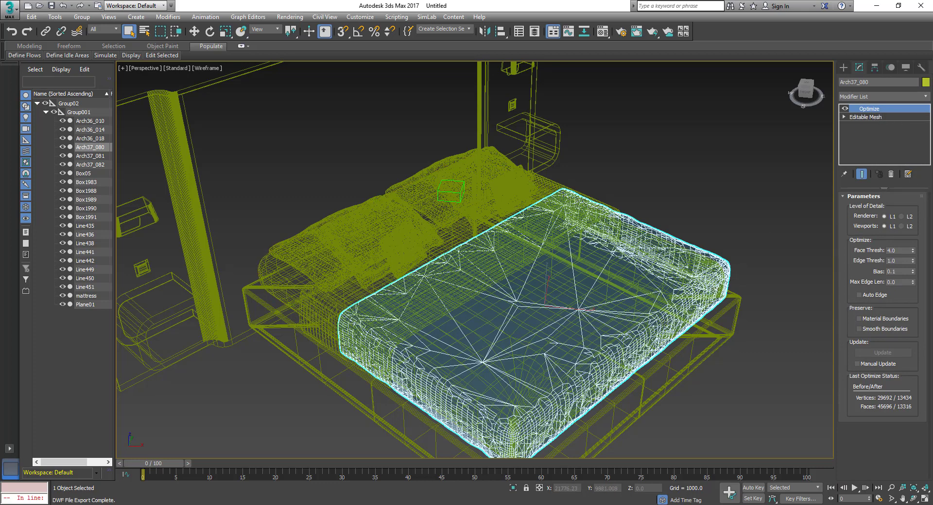
{"action": "left_click", "coordinate": [362, 224]}
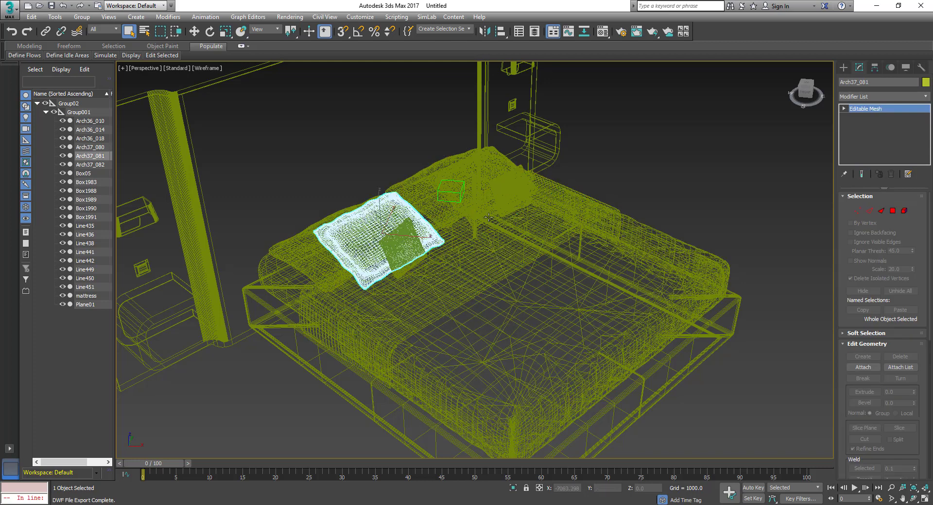
Add an Optimize modifier to the pillow Arch37_081.
{"action": "left_click", "coordinate": [907, 96]}
{"action": "key", "text": "o"}
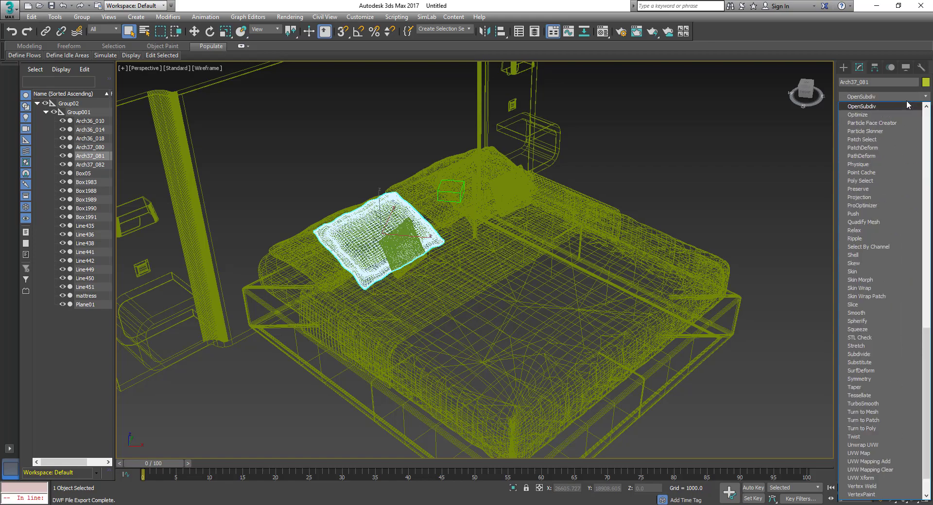
{"action": "key", "text": "o"}
{"action": "key", "text": "Return"}
Set the pillow's Optimize Face Thresh to 8.0, cutting faces from 44544 to 16630.
{"action": "scroll", "coordinate": [377, 217], "scroll_direction": "up", "scroll_amount": 2}
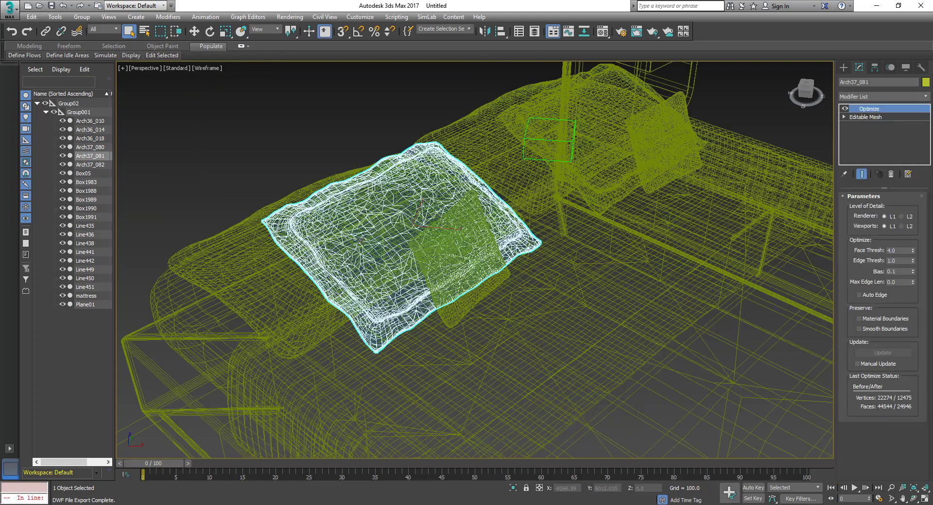
{"action": "scroll", "coordinate": [359, 241], "scroll_direction": "up", "scroll_amount": 2}
{"action": "scroll", "coordinate": [369, 223], "scroll_direction": "up", "scroll_amount": 2}
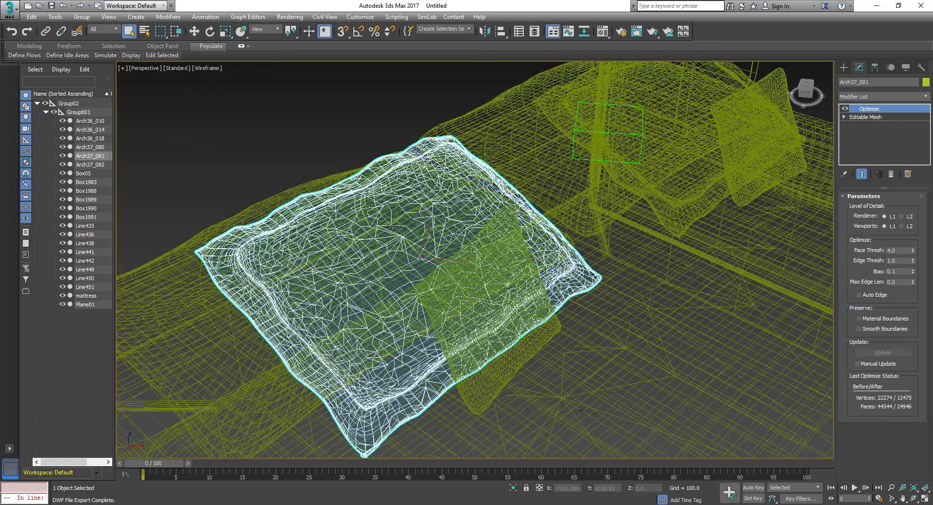
{"action": "double_click", "coordinate": [897, 251]}
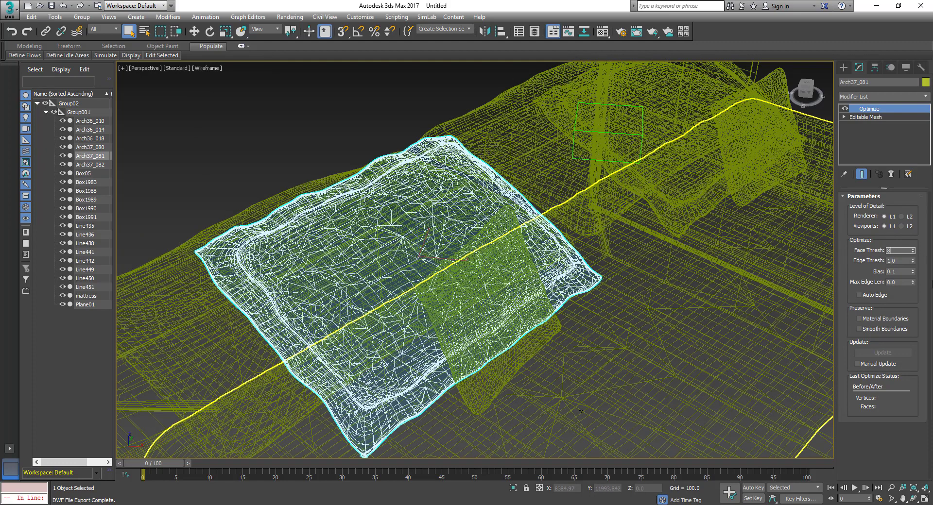
{"action": "type", "text": "8"}
{"action": "key", "text": "Return"}
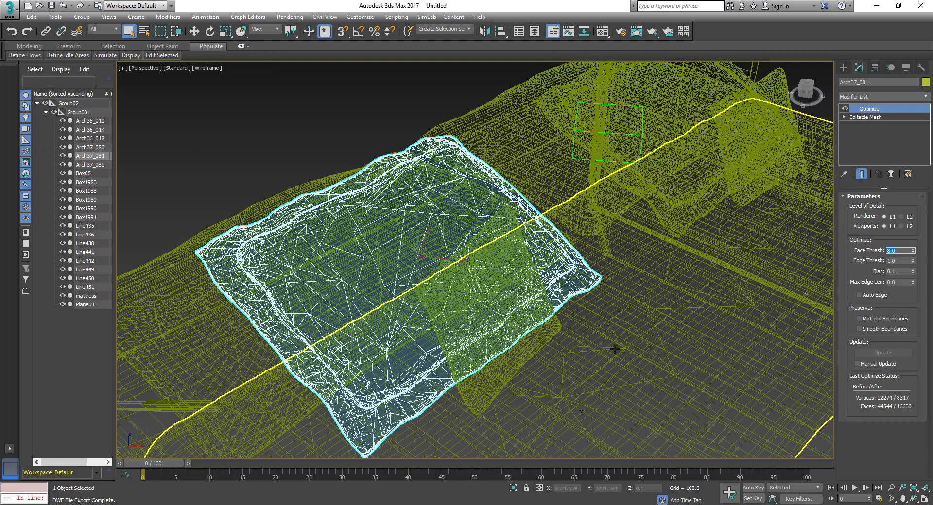
Select the pillow pair Arch36_014 and orbit to show both pillows.
{"action": "scroll", "coordinate": [615, 349], "scroll_direction": "down", "scroll_amount": 3}
{"action": "left_click", "coordinate": [520, 228]}
{"action": "middle_click_drag", "start_coordinate": [534, 291], "coordinate": [583, 282], "text": "alt"}
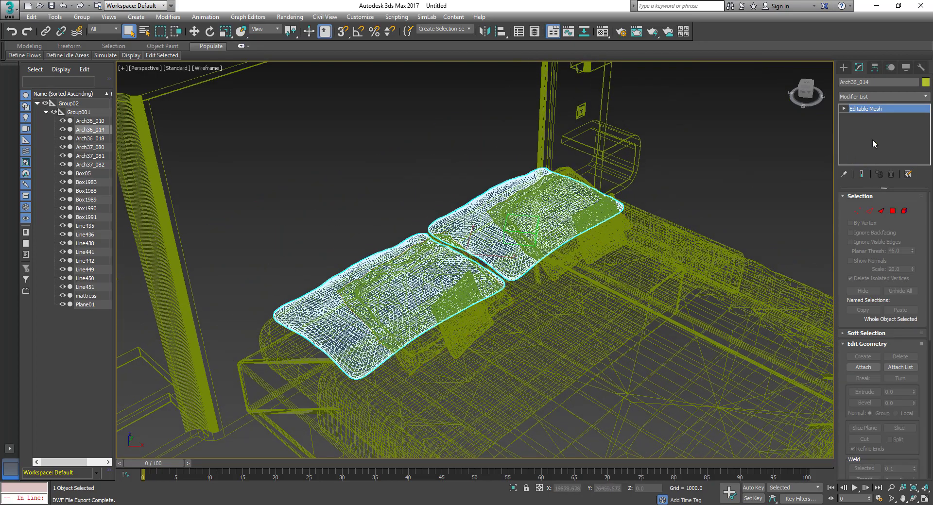
Add an Optimize modifier with Face Thresh 8.0 to the pillow pair.
{"action": "left_click", "coordinate": [908, 95]}
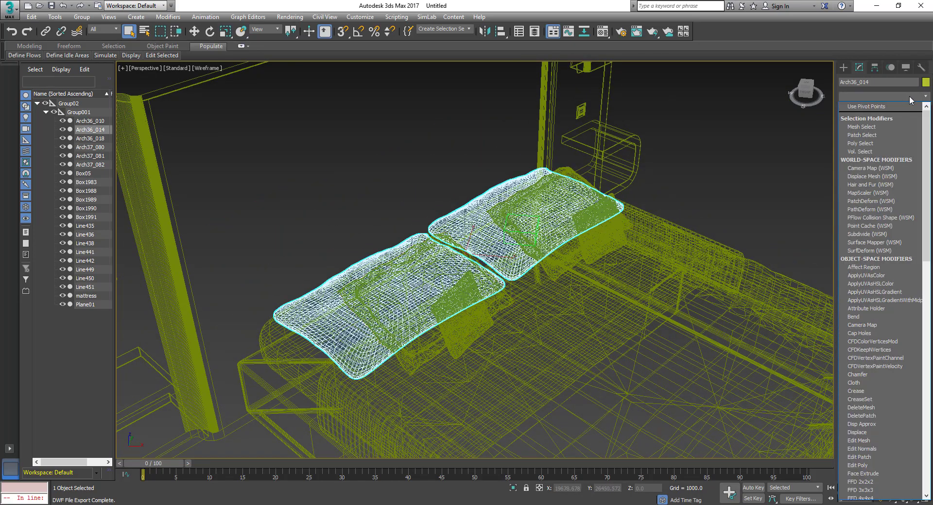
{"action": "key", "text": "o"}
{"action": "left_click", "coordinate": [872, 114]}
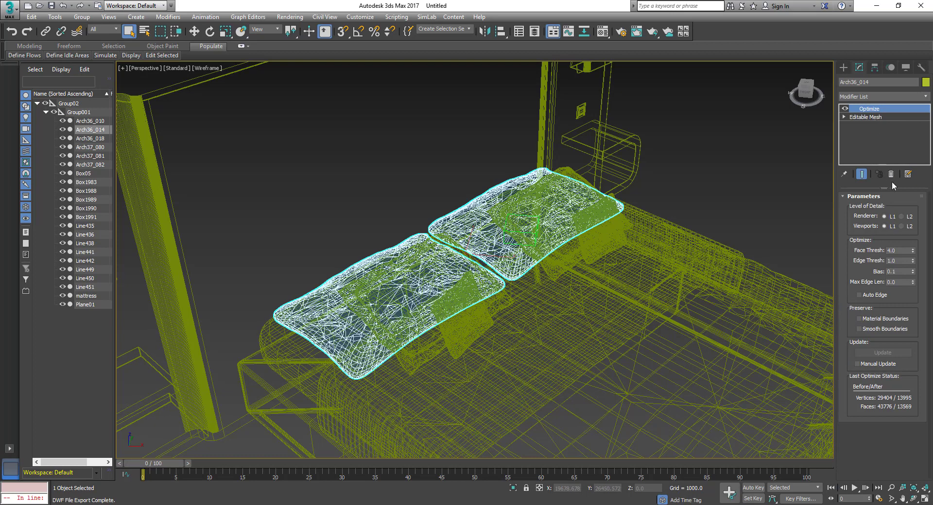
{"action": "double_click", "coordinate": [902, 250]}
{"action": "type", "text": "8"}
{"action": "key", "text": "Return"}
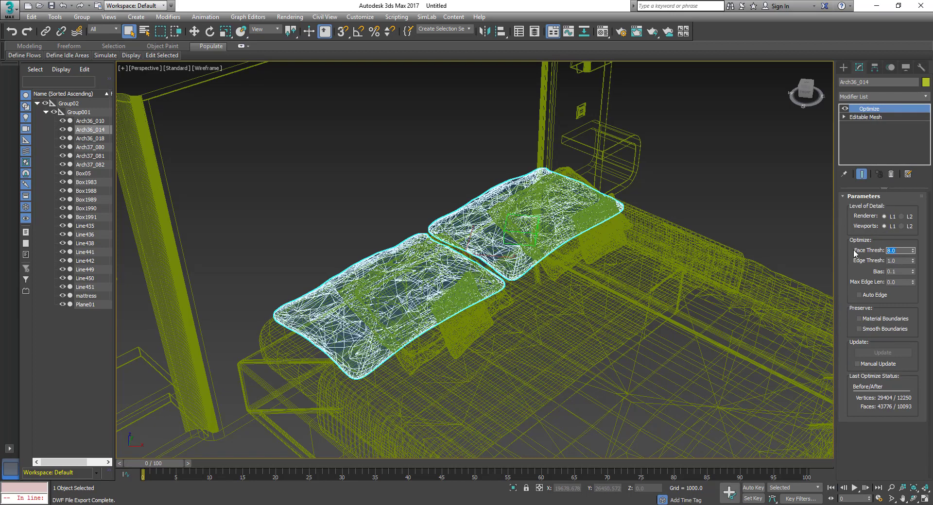
{"action": "left_click", "coordinate": [846, 254]}
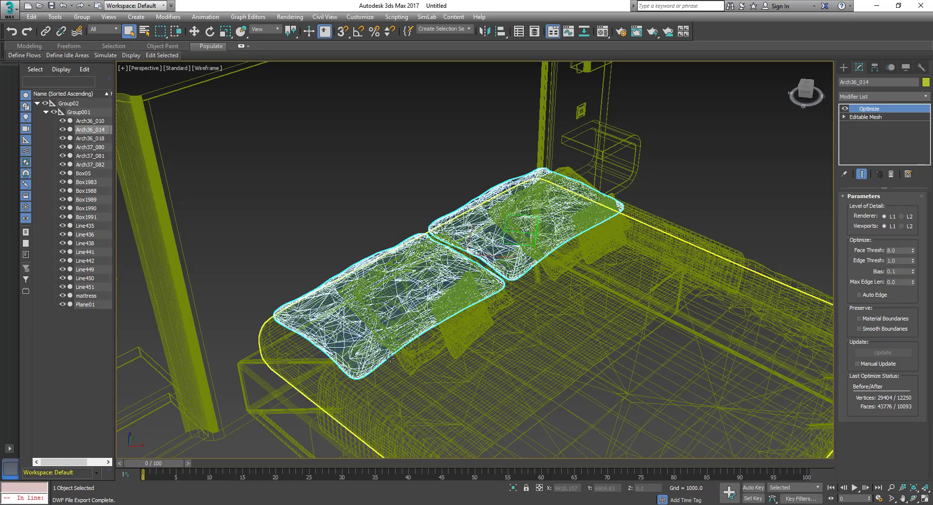
Deselect everything, return to shaded display and zoom out to frame the whole bed.
{"action": "scroll", "coordinate": [491, 386], "scroll_direction": "up", "scroll_amount": 2}
{"action": "scroll", "coordinate": [491, 386], "scroll_direction": "up", "scroll_amount": 3}
{"action": "scroll", "coordinate": [490, 387], "scroll_direction": "up", "scroll_amount": 2}
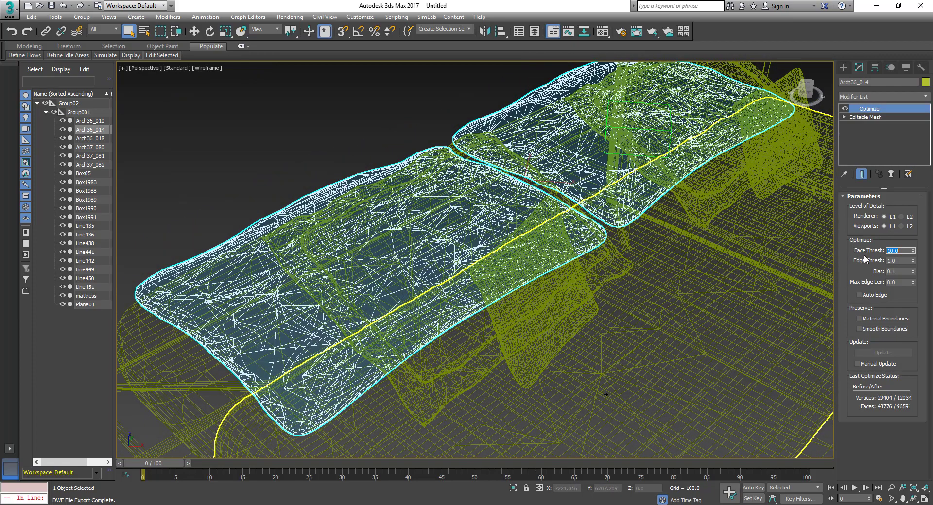
{"action": "scroll", "coordinate": [466, 275], "scroll_direction": "up", "scroll_amount": 3}
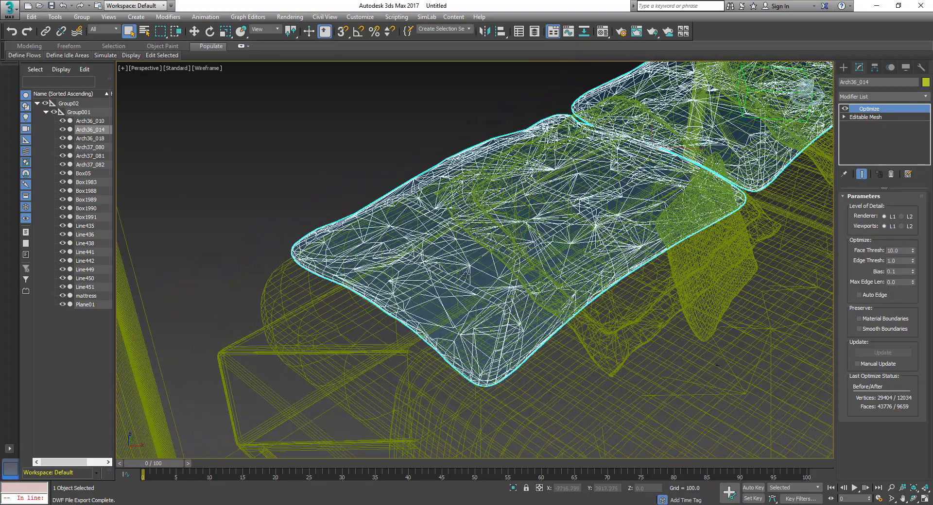
{"action": "mouse_move", "coordinate": [465, 275]}
{"action": "middle_mouse_down", "text": "alt"}
{"action": "mouse_move", "coordinate": [358, 285]}
{"action": "mouse_move", "coordinate": [323, 129]}
{"action": "middle_mouse_up", "text": "alt"}
{"action": "left_click", "coordinate": [340, 151]}
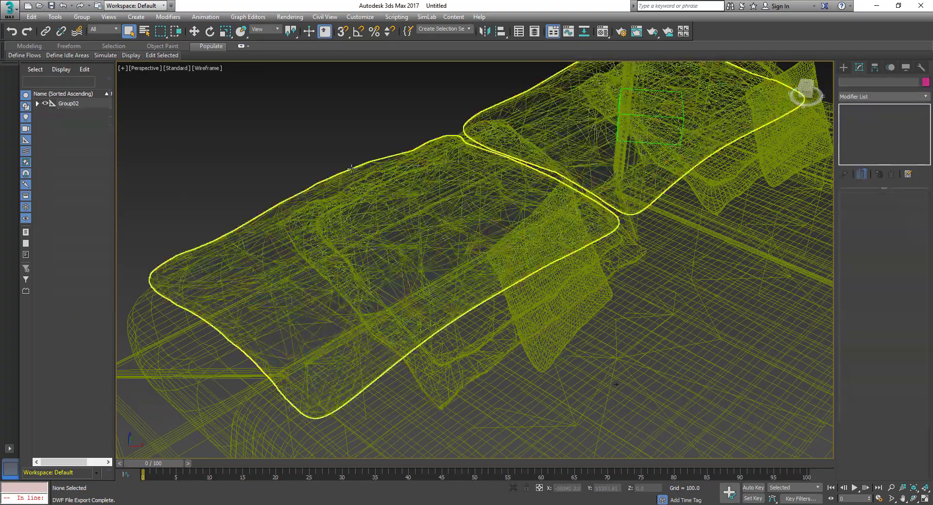
{"action": "key", "text": "F3"}
{"action": "scroll", "coordinate": [437, 239], "scroll_direction": "down", "scroll_amount": 10}
{"action": "mouse_move", "coordinate": [468, 246]}
{"action": "middle_mouse_down"}
{"action": "mouse_move", "coordinate": [497, 237]}
{"action": "mouse_move", "coordinate": [419, 228]}
{"action": "middle_mouse_up"}
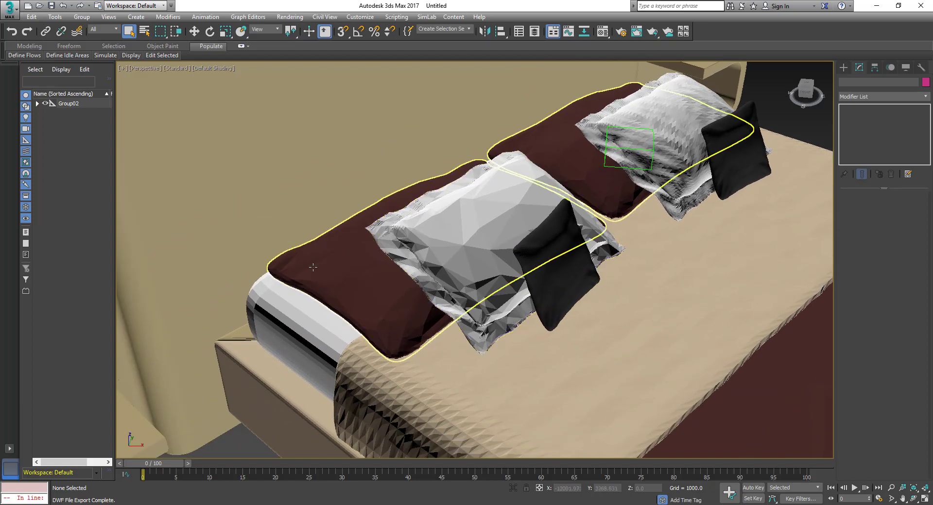
{"action": "key", "text": "z"}
{"action": "key", "text": "shift+z"}
{"action": "scroll", "coordinate": [415, 223], "scroll_direction": "up", "scroll_amount": 3}
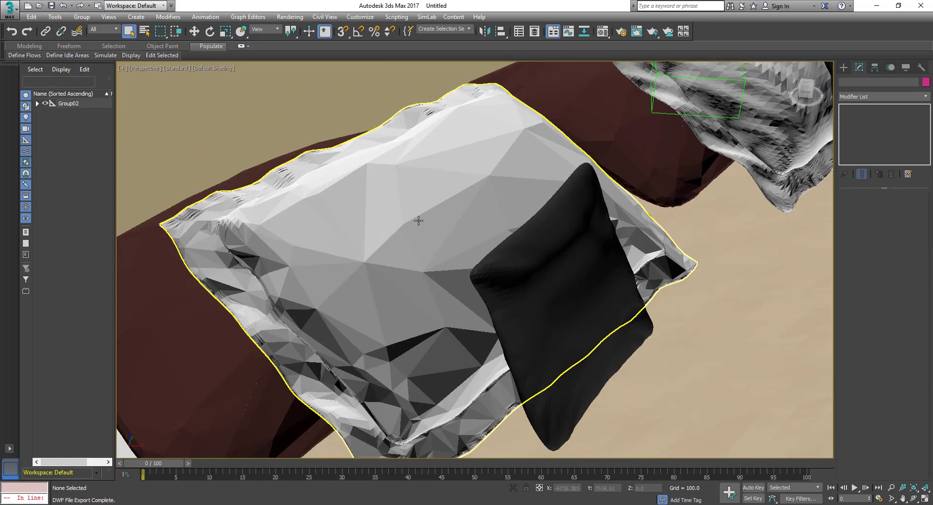
Lower the front pillow's Face Thresh to 4.0, giving 24946 faces instead of 44544.
{"action": "left_click", "coordinate": [420, 214]}
{"action": "double_click", "coordinate": [894, 250]}
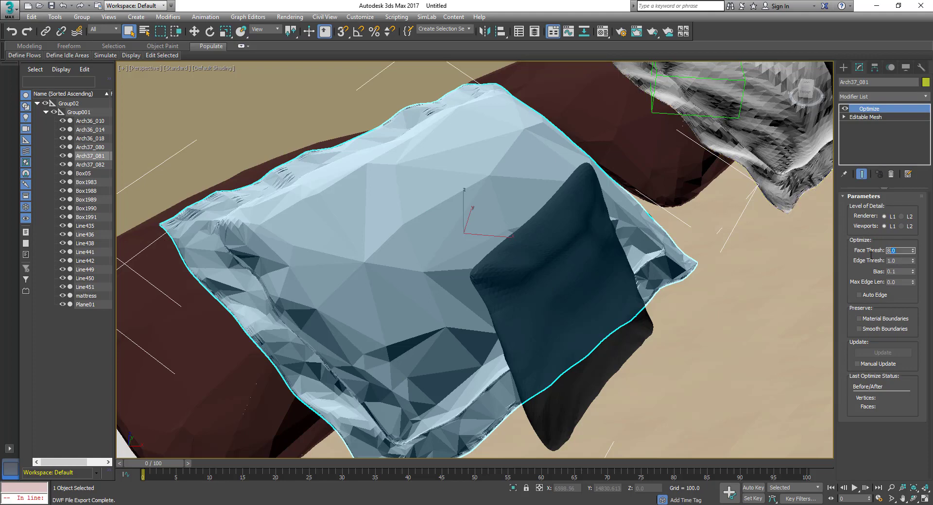
{"action": "type", "text": "4"}
{"action": "key", "text": "Return"}
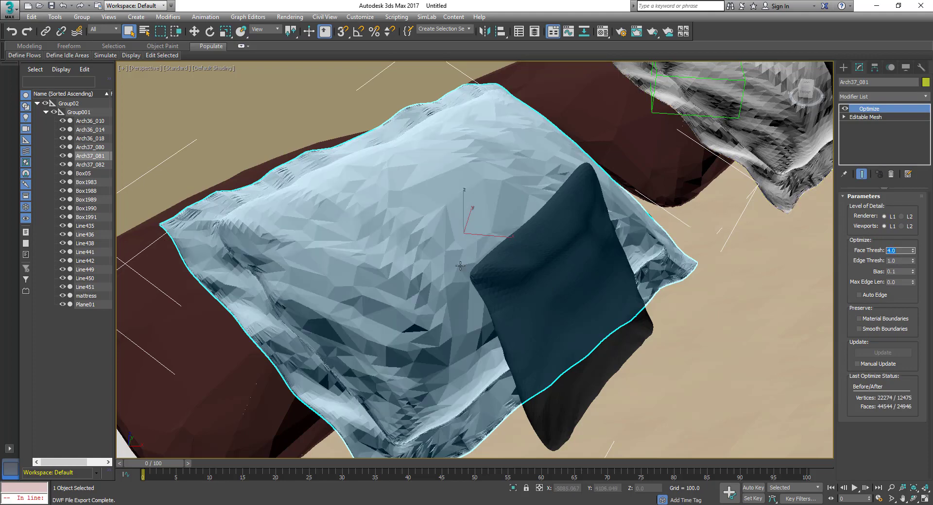
{"action": "scroll", "coordinate": [438, 234], "scroll_direction": "down", "scroll_amount": 3}
{"action": "scroll", "coordinate": [438, 233], "scroll_direction": "up", "scroll_amount": 3}
Pan to the bed's side and select the bed runner Plane01.
{"action": "scroll", "coordinate": [438, 233], "scroll_direction": "down", "scroll_amount": 3}
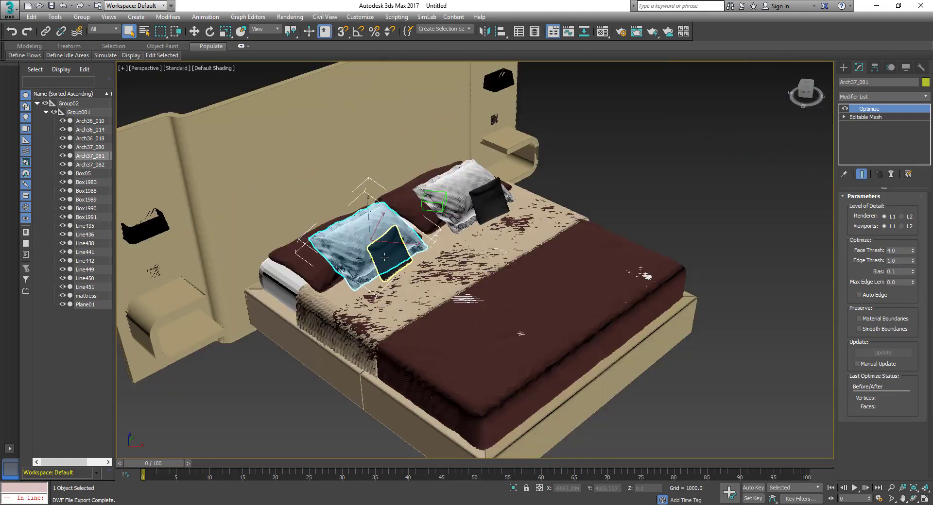
{"action": "scroll", "coordinate": [470, 240], "scroll_direction": "up", "scroll_amount": 4}
{"action": "middle_click_drag", "start_coordinate": [470, 240], "coordinate": [680, 213]}
{"action": "left_click", "coordinate": [416, 348]}
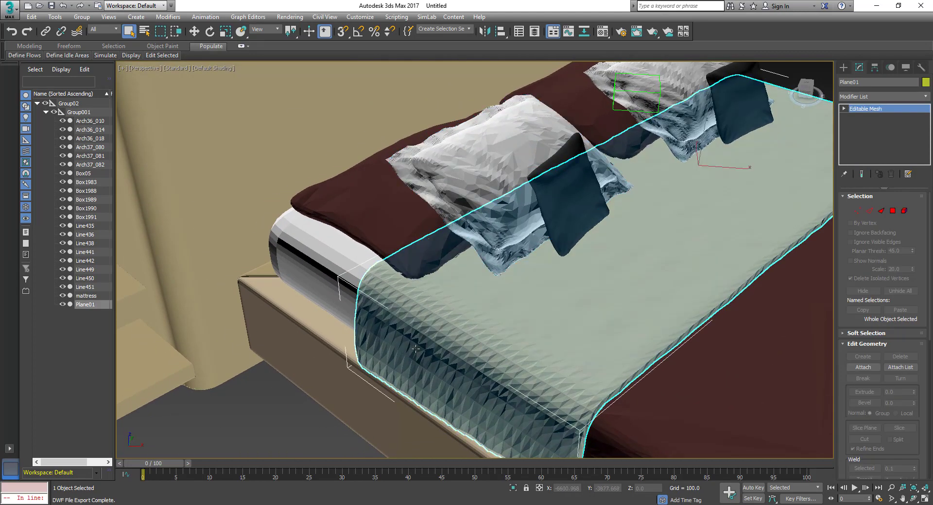
Add an Optimize modifier to the bed runner Plane01.
{"action": "left_click", "coordinate": [900, 96]}
{"action": "key", "text": "o"}
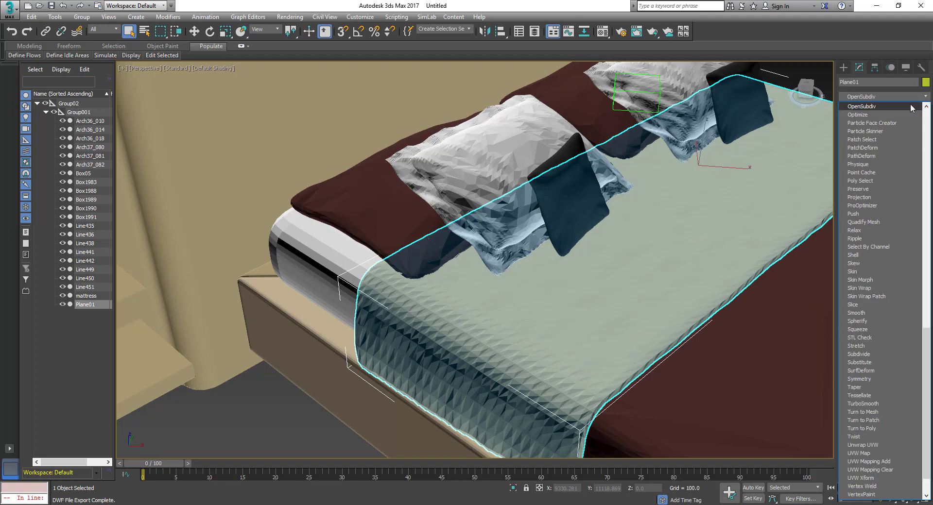
{"action": "left_click", "coordinate": [858, 115]}
{"action": "scroll", "coordinate": [578, 281], "scroll_direction": "down", "scroll_amount": 5}
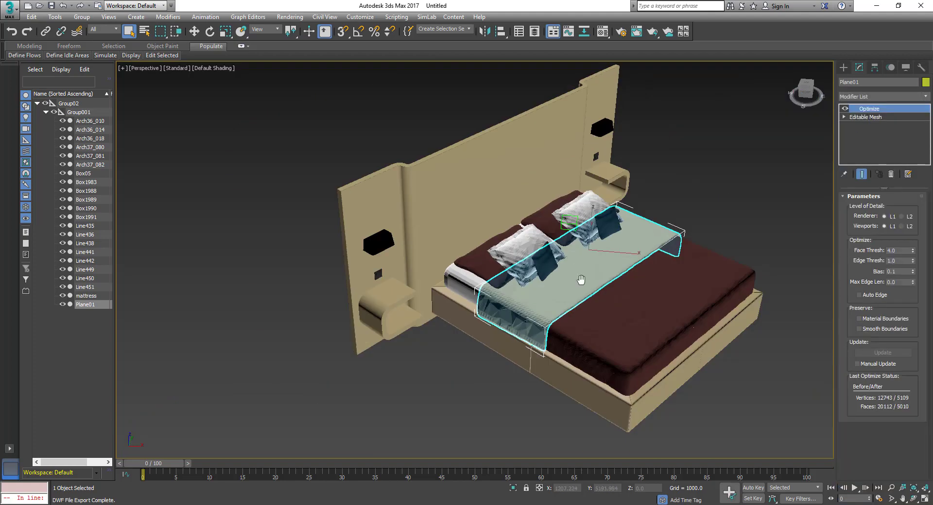
{"action": "scroll", "coordinate": [581, 280], "scroll_direction": "up", "scroll_amount": 2}
{"action": "left_click", "coordinate": [631, 219]}
In wireframe, add an Optimize modifier to the pillow Arch37_082.
{"action": "scroll", "coordinate": [607, 255], "scroll_direction": "up", "scroll_amount": 3}
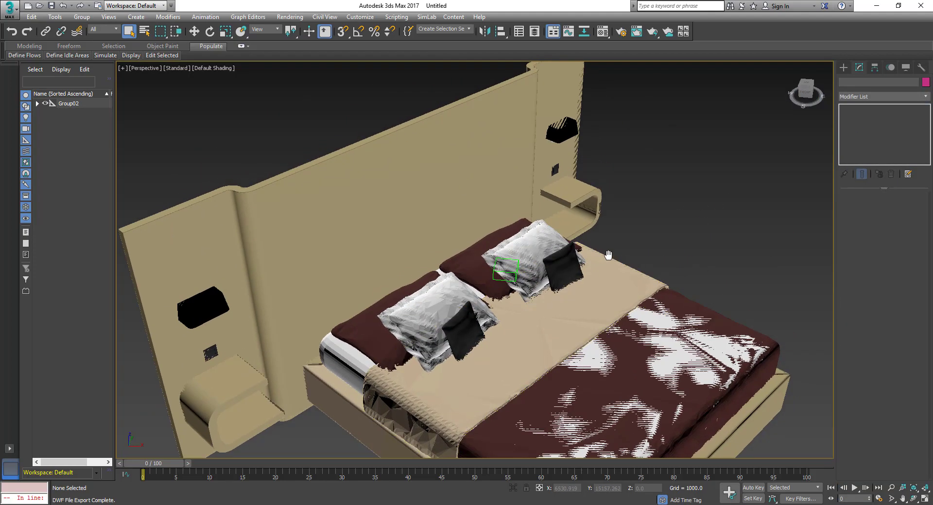
{"action": "scroll", "coordinate": [608, 255], "scroll_direction": "down", "scroll_amount": 4}
{"action": "key", "text": "F3"}
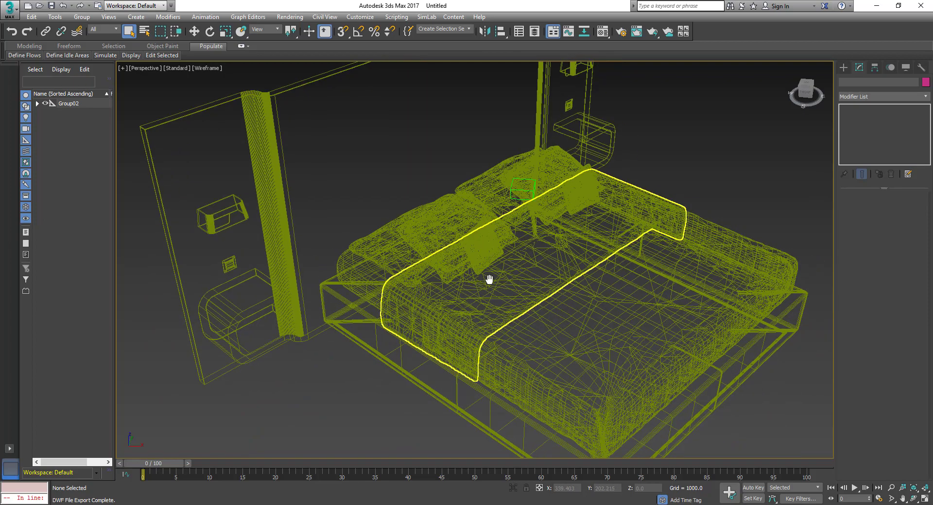
{"action": "mouse_move", "coordinate": [489, 280]}
{"action": "middle_mouse_down"}
{"action": "mouse_move", "coordinate": [491, 319]}
{"action": "mouse_move", "coordinate": [397, 256]}
{"action": "mouse_move", "coordinate": [514, 236]}
{"action": "middle_mouse_up"}
{"action": "left_click", "coordinate": [490, 319]}
{"action": "left_click", "coordinate": [514, 235]}
{"action": "scroll", "coordinate": [514, 236], "scroll_direction": "up", "scroll_amount": 2}
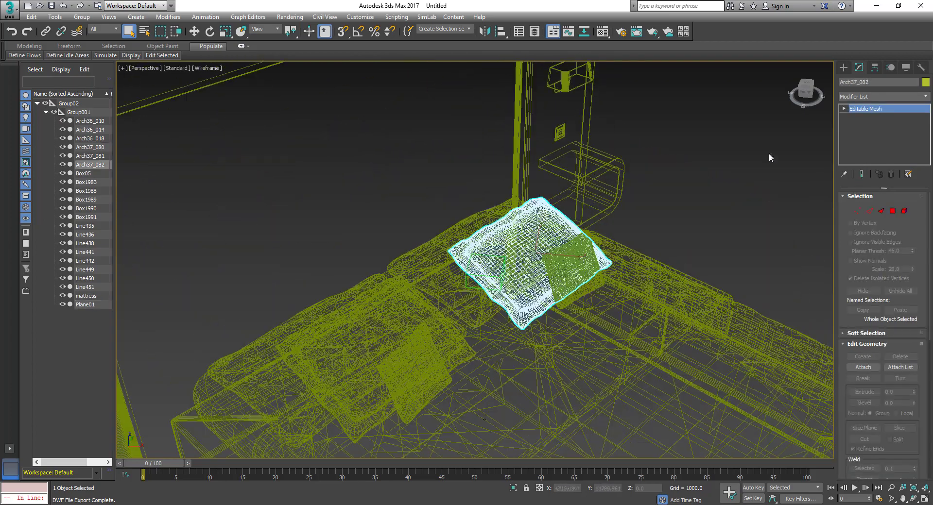
{"action": "left_click", "coordinate": [890, 97]}
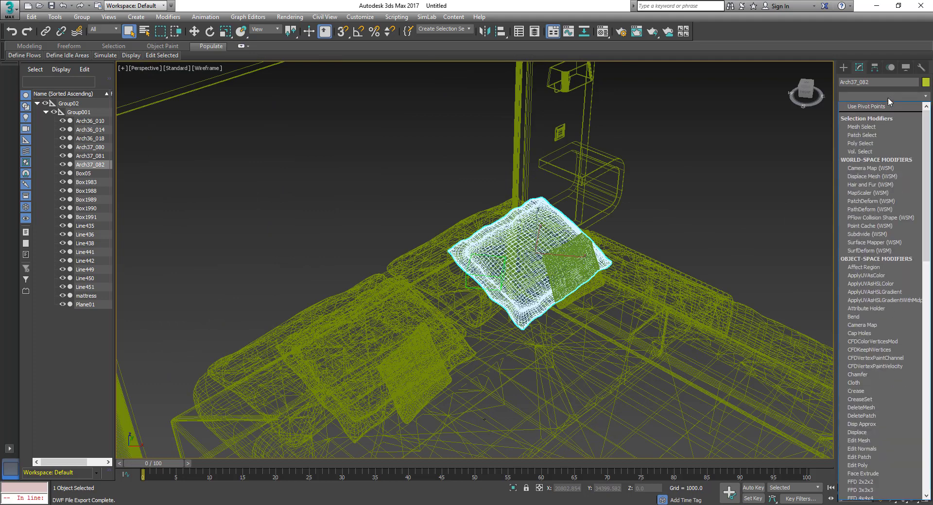
{"action": "key", "text": "o"}
{"action": "left_click", "coordinate": [875, 115]}
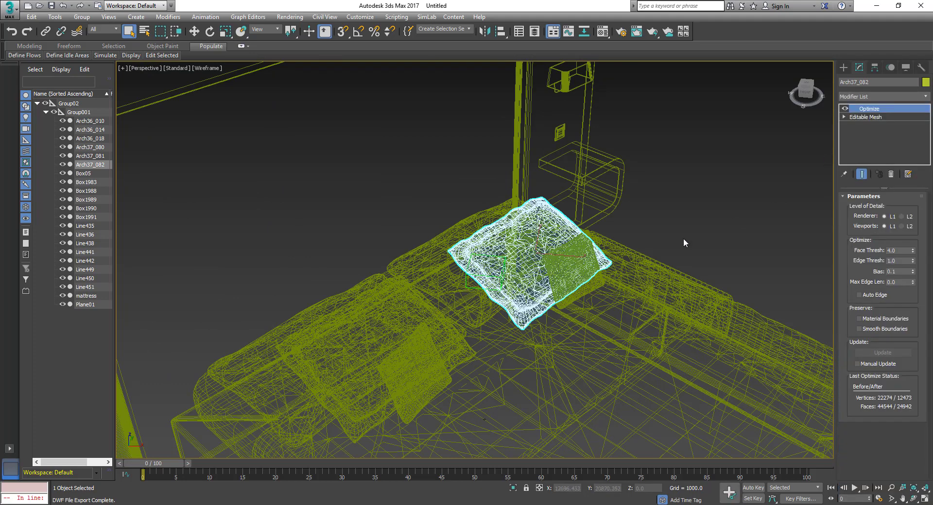
Optimize the small cushion Arch36_010, dropping it from 21888 to 4457 faces.
{"action": "left_click", "coordinate": [683, 238]}
{"action": "left_click", "coordinate": [410, 258]}
{"action": "scroll", "coordinate": [393, 248], "scroll_direction": "down", "scroll_amount": 1}
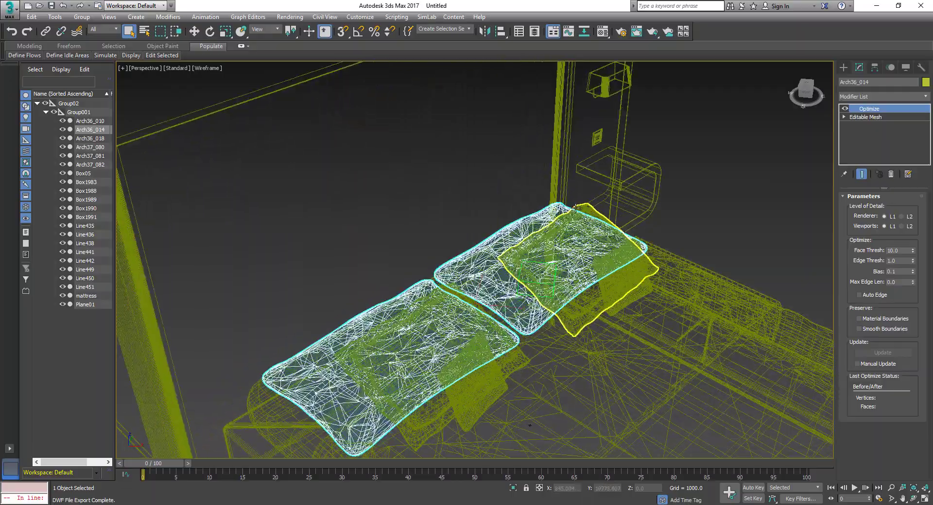
{"action": "scroll", "coordinate": [384, 240], "scroll_direction": "down", "scroll_amount": 6}
{"action": "middle_click_drag", "start_coordinate": [380, 239], "coordinate": [438, 228], "text": "alt"}
{"action": "scroll", "coordinate": [534, 223], "scroll_direction": "up", "scroll_amount": 6}
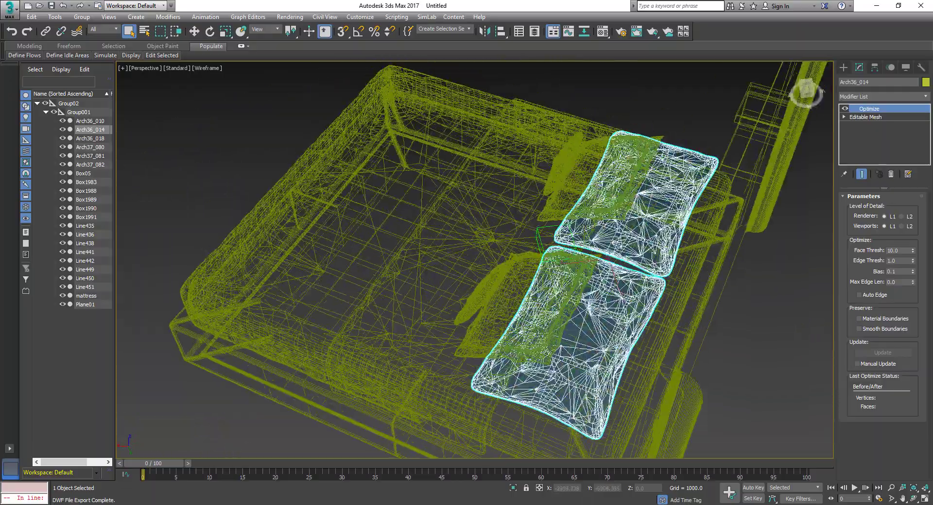
{"action": "mouse_move", "coordinate": [535, 224]}
{"action": "middle_mouse_down", "text": "alt"}
{"action": "mouse_move", "coordinate": [664, 218]}
{"action": "mouse_move", "coordinate": [568, 292]}
{"action": "middle_mouse_up", "text": "alt"}
{"action": "left_click", "coordinate": [565, 302]}
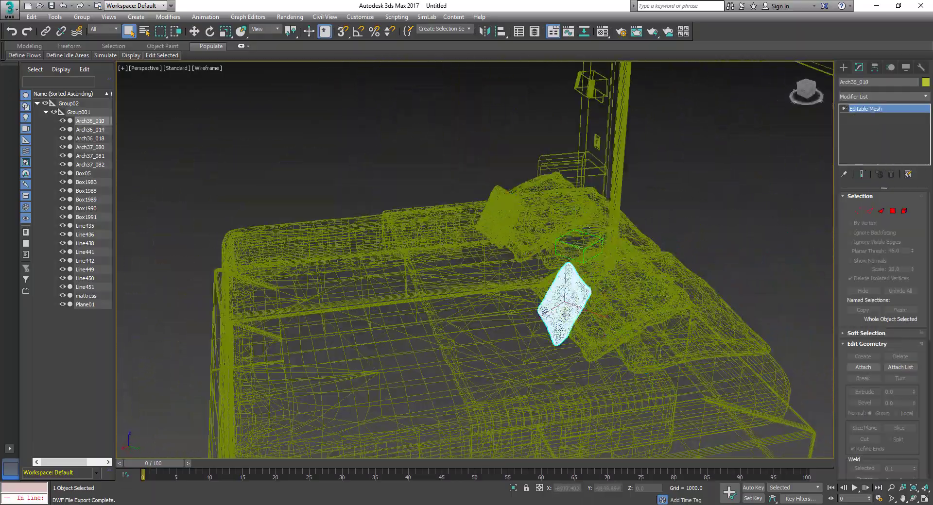
{"action": "left_click", "coordinate": [892, 95]}
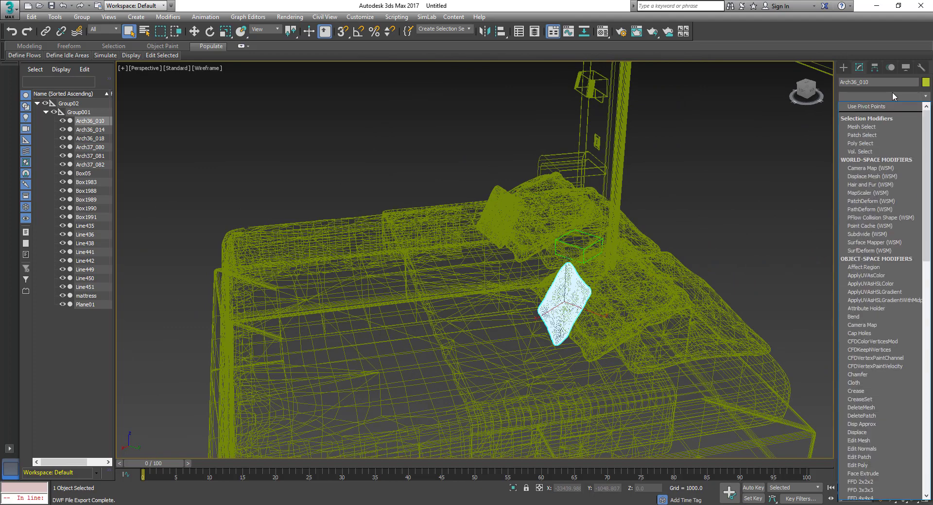
{"action": "key", "text": "o"}
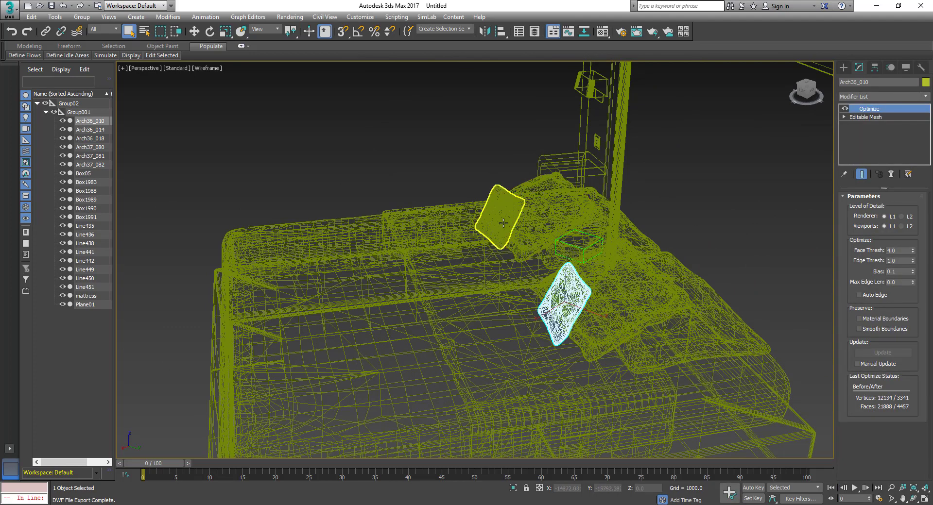
Optimize the upper cushion Arch36_018 to 4465 faces and return to shaded display.
{"action": "left_click", "coordinate": [500, 217]}
{"action": "left_click", "coordinate": [886, 95]}
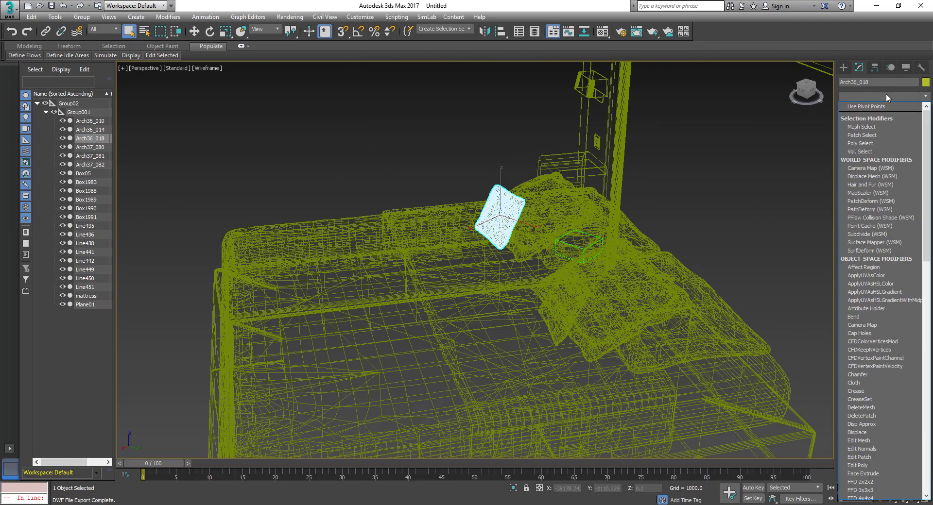
{"action": "key", "text": "o"}
{"action": "left_click", "coordinate": [857, 115]}
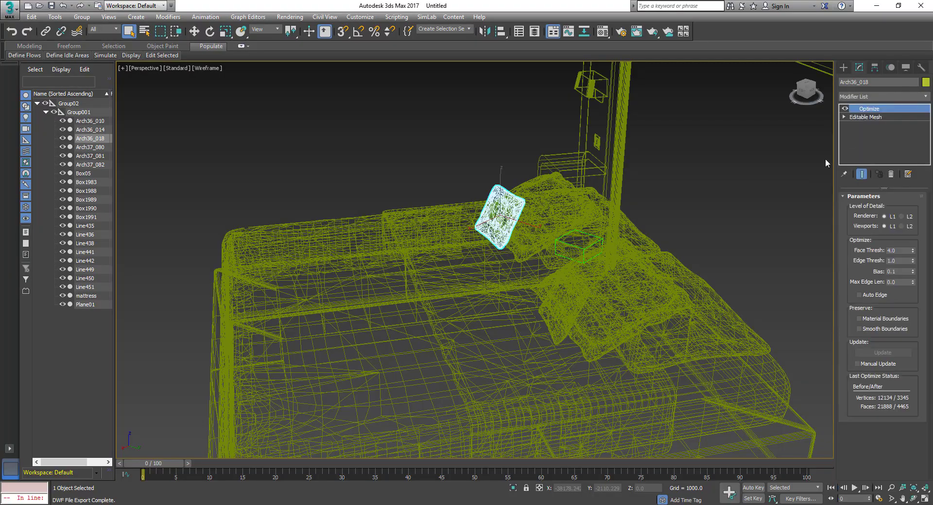
{"action": "key", "text": "Delete"}
{"action": "mouse_move", "coordinate": [397, 195]}
{"action": "middle_mouse_down", "text": "alt"}
{"action": "mouse_move", "coordinate": [546, 262]}
{"action": "mouse_move", "coordinate": [382, 280]}
{"action": "middle_mouse_up", "text": "alt"}
{"action": "scroll", "coordinate": [513, 268], "scroll_direction": "down", "scroll_amount": 5}
{"action": "scroll", "coordinate": [514, 268], "scroll_direction": "up", "scroll_amount": 2}
{"action": "key", "text": "F3"}
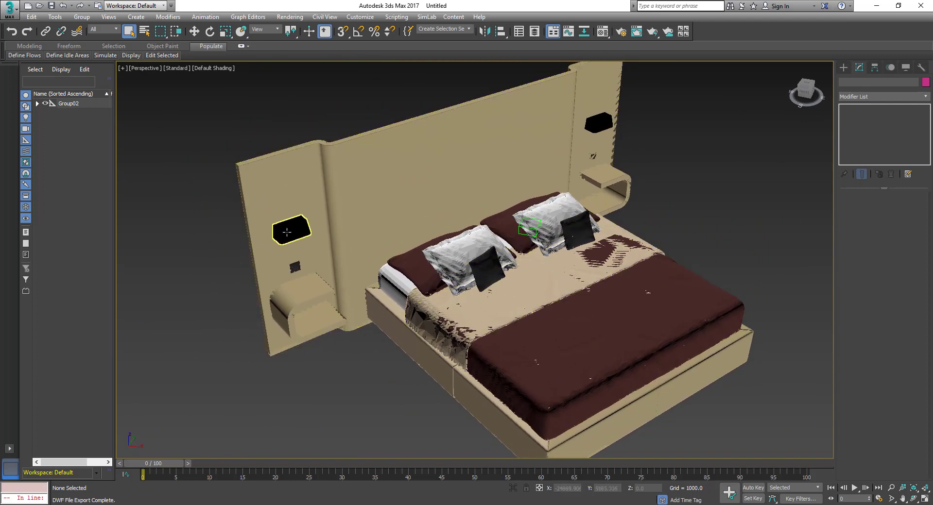
Start a SketchUp (.skp) export of the bed and accept the publish options.
{"action": "left_click", "coordinate": [294, 225]}
{"action": "left_click", "coordinate": [633, 134]}
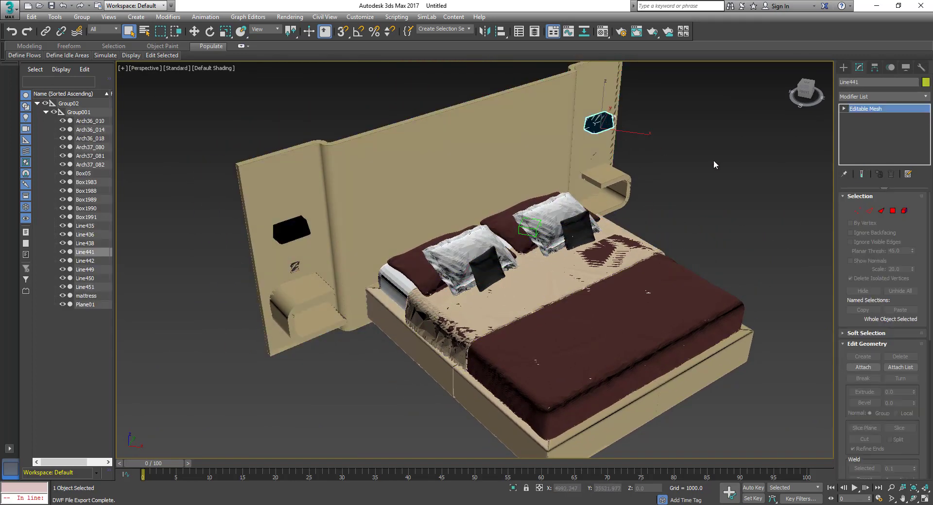
{"action": "scroll", "coordinate": [533, 254], "scroll_direction": "down", "scroll_amount": 3}
{"action": "scroll", "coordinate": [533, 254], "scroll_direction": "up", "scroll_amount": 3}
{"action": "scroll", "coordinate": [533, 253], "scroll_direction": "down", "scroll_amount": 1}
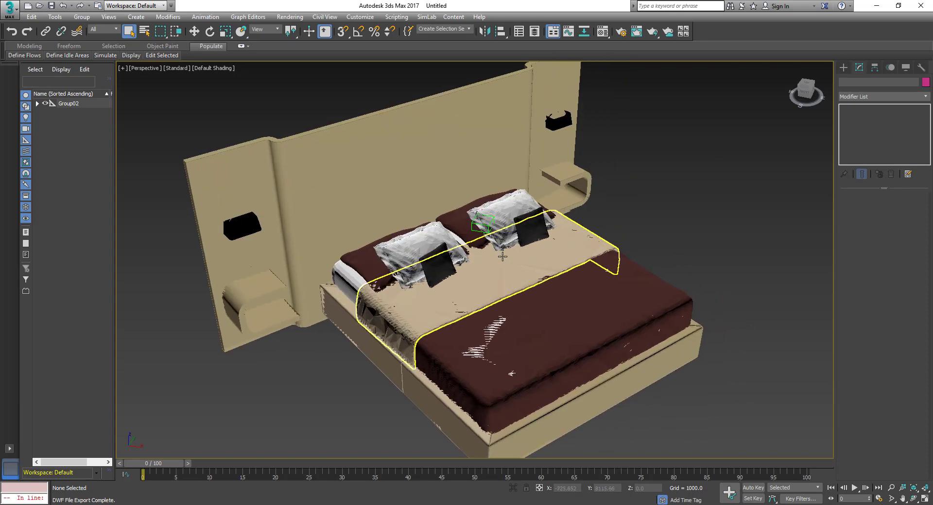
{"action": "scroll", "coordinate": [533, 254], "scroll_direction": "down", "scroll_amount": 2}
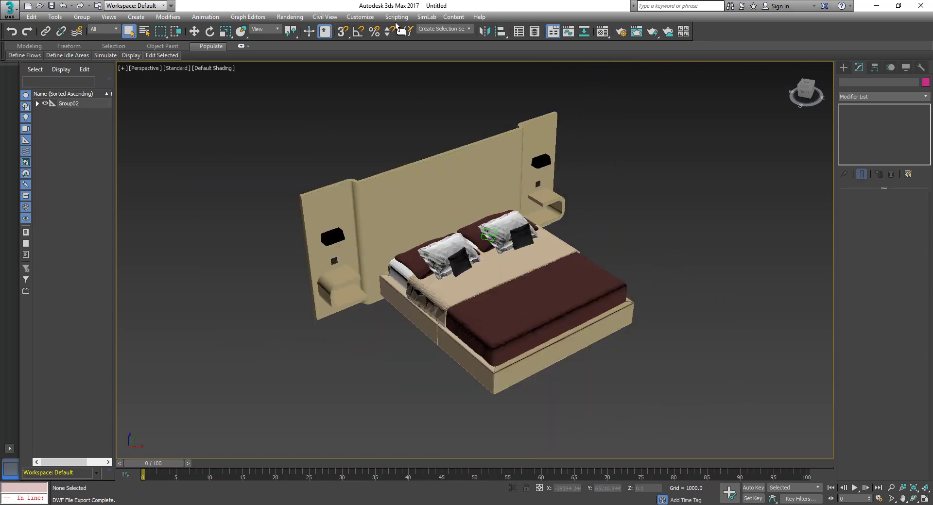
{"action": "left_click", "coordinate": [426, 16]}
{"action": "mouse_move", "coordinate": [455, 28]}
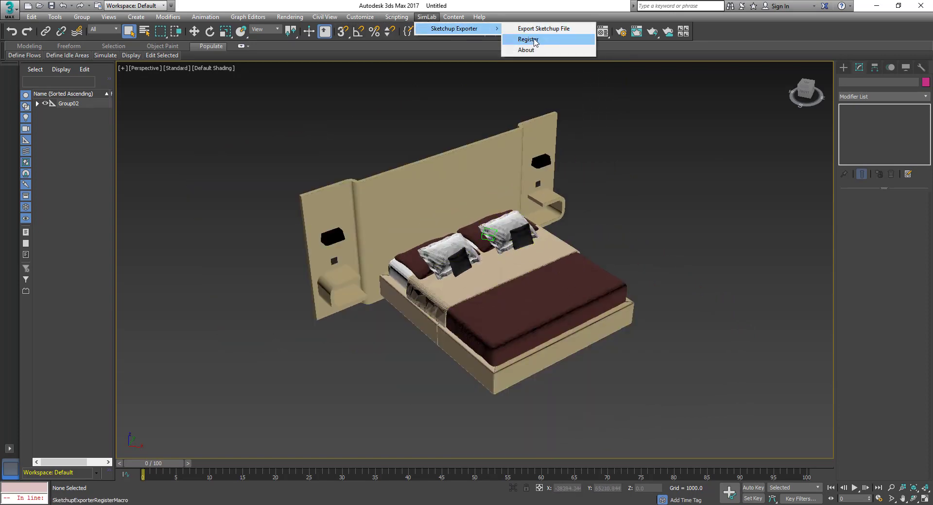
{"action": "left_click", "coordinate": [536, 29]}
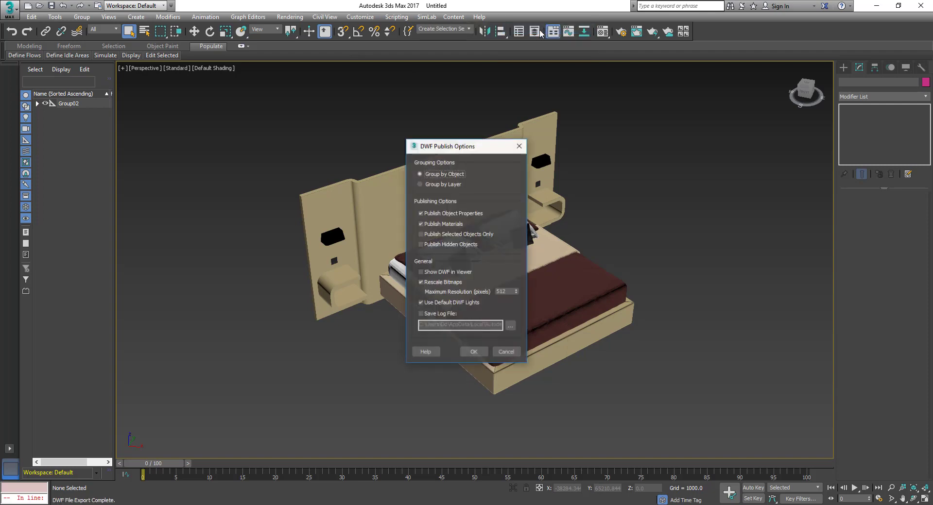
{"action": "left_click", "coordinate": [476, 352]}
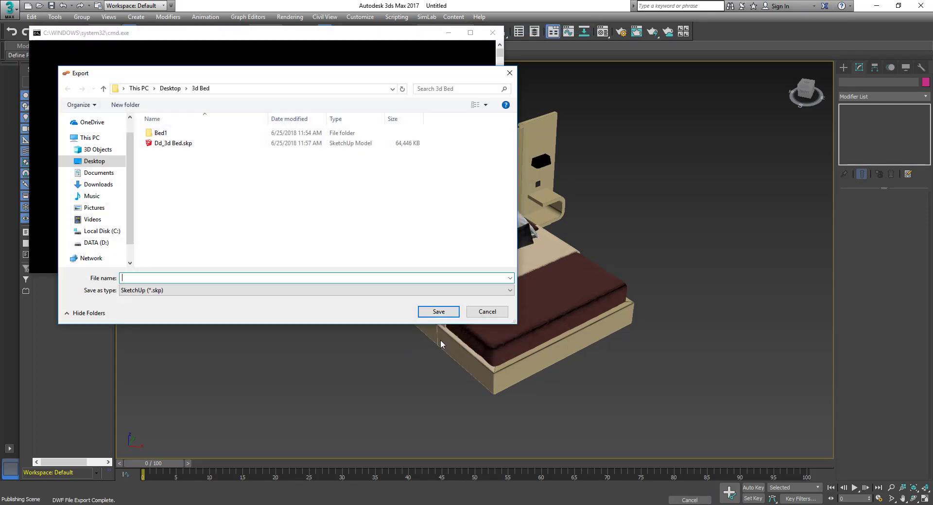
Name the export Dd_3d Bed_01 and confirm it.
{"action": "left_click", "coordinate": [173, 143]}
{"action": "left_click_drag", "start_coordinate": [148, 280], "coordinate": [222, 281]}
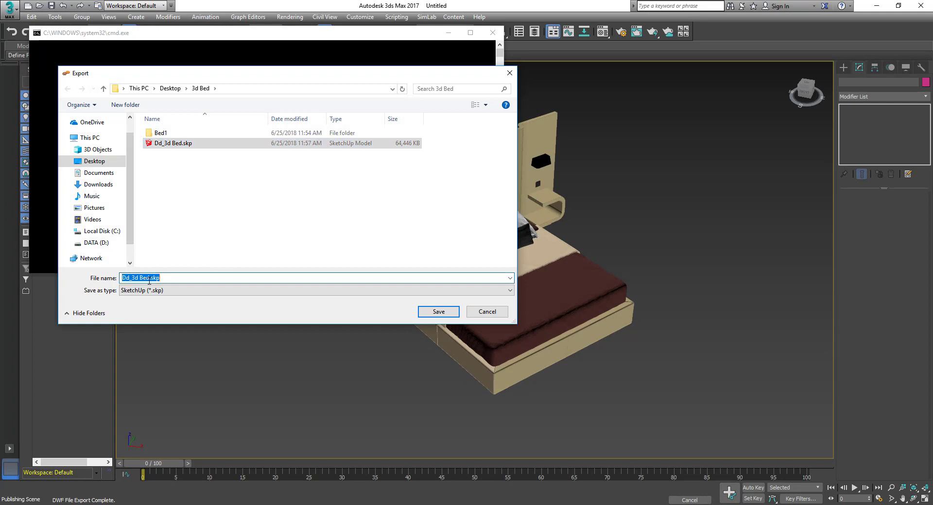
{"action": "type", "text": "_)"}
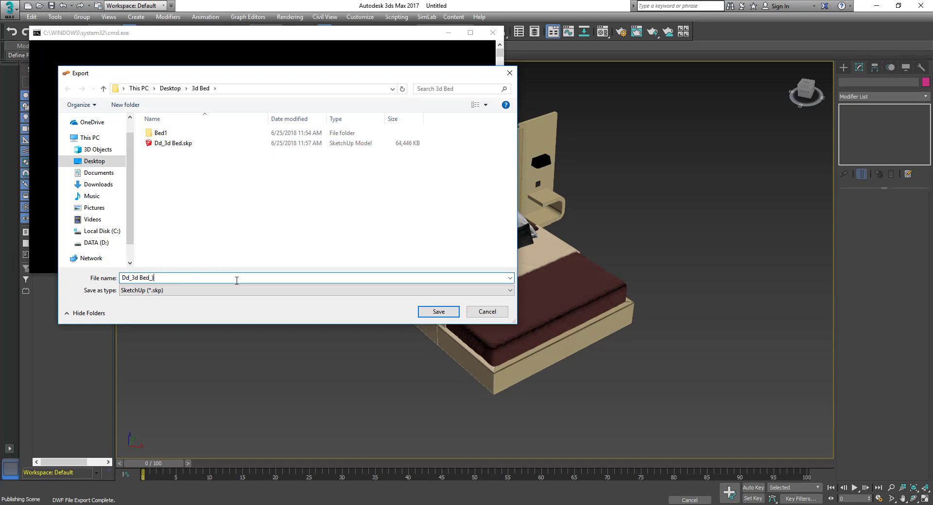
{"action": "type", "text": "1"}
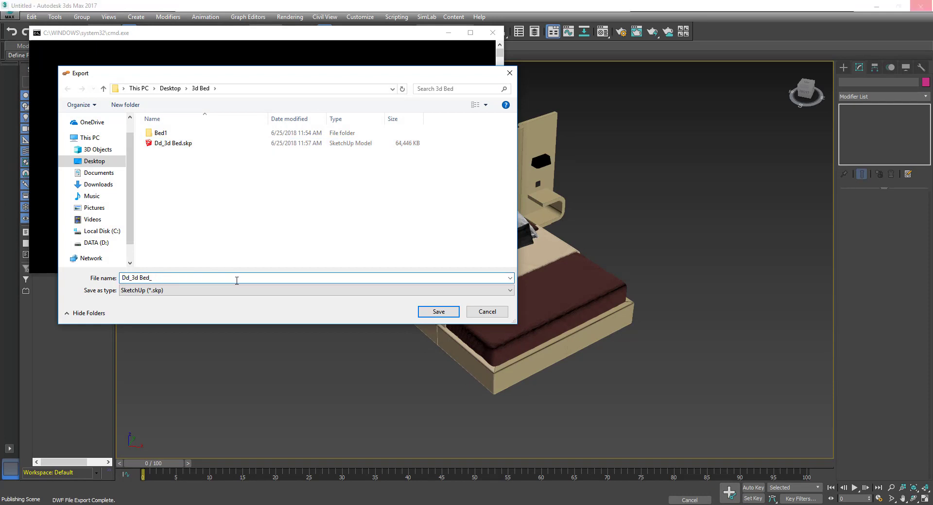
{"action": "key", "text": "Return"}
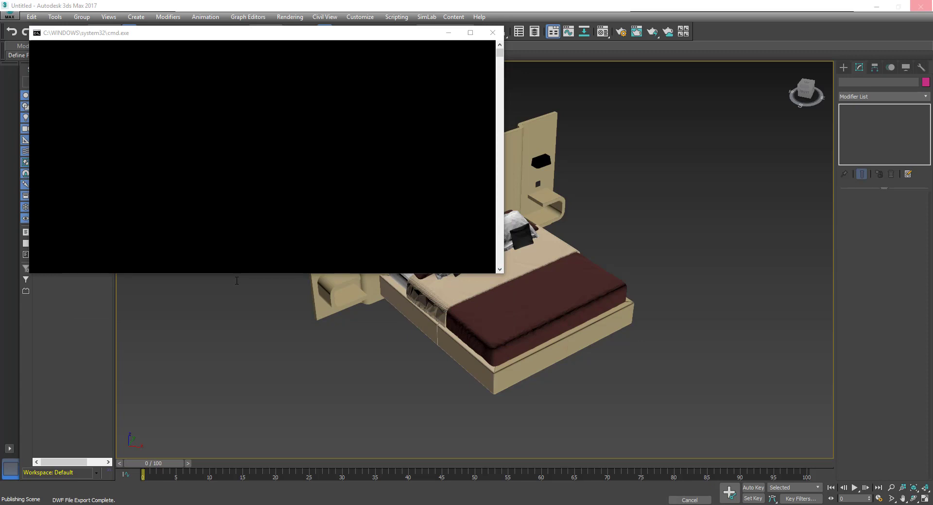
{"action": "left_click_drag", "start_coordinate": [191, 34], "coordinate": [336, 135]}
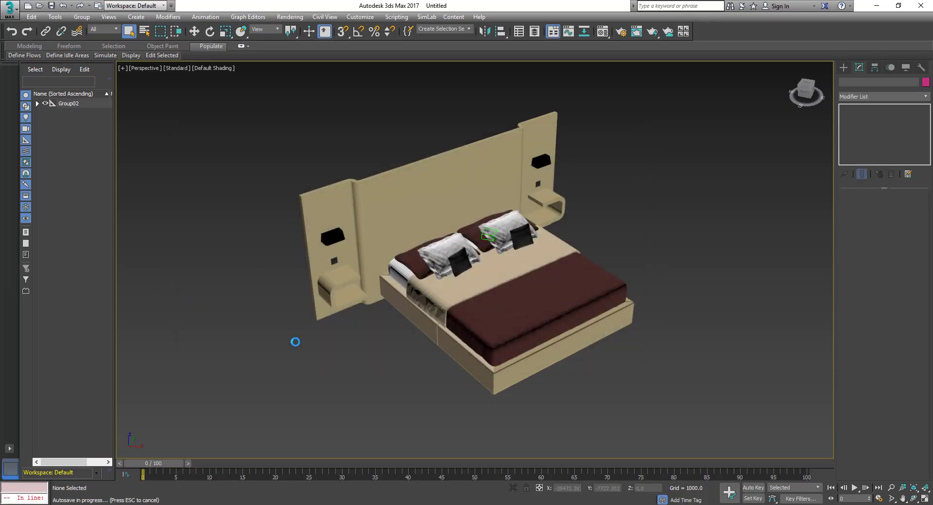
{"action": "mouse_move", "coordinate": [13, 498]}
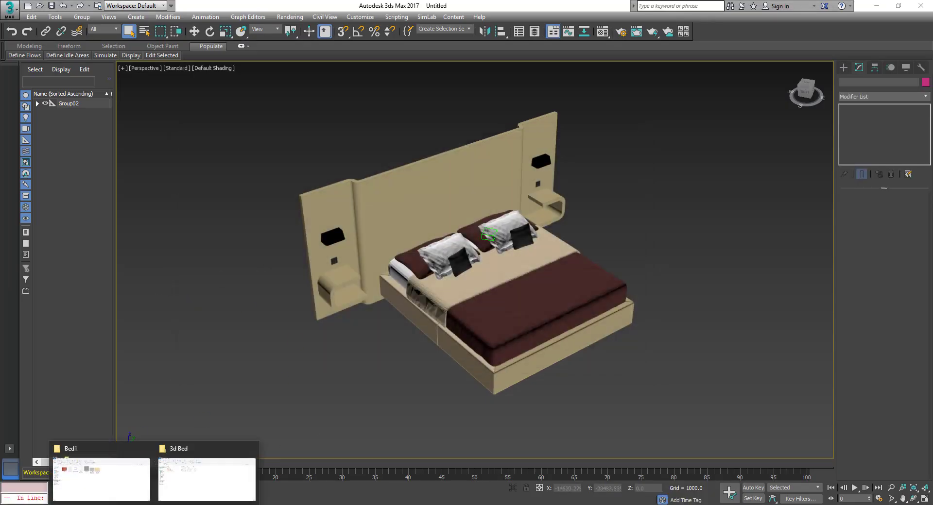
Compare Dd_3d Bed.skp (64,446 KB) with Dd_3d Bed_01.skp (24,937 KB), then open Dd_3d Bed_01.skp.
{"action": "left_click", "coordinate": [204, 481]}
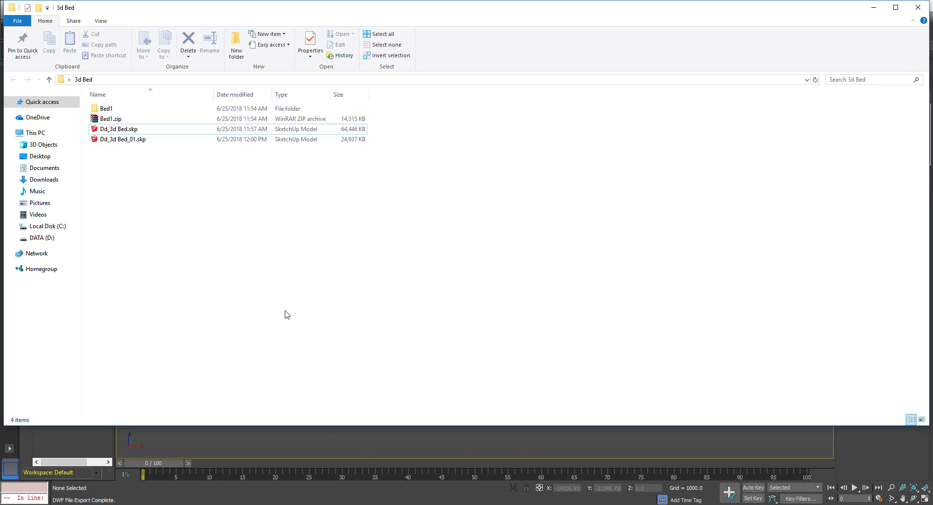
{"action": "left_click", "coordinate": [310, 141]}
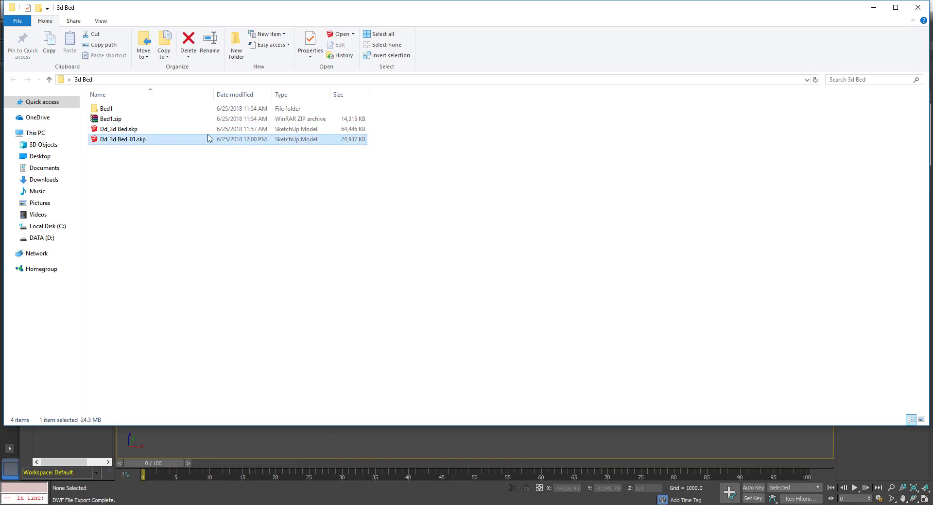
{"action": "left_click", "coordinate": [260, 133]}
{"action": "left_click", "coordinate": [271, 141]}
{"action": "left_click", "coordinate": [327, 131]}
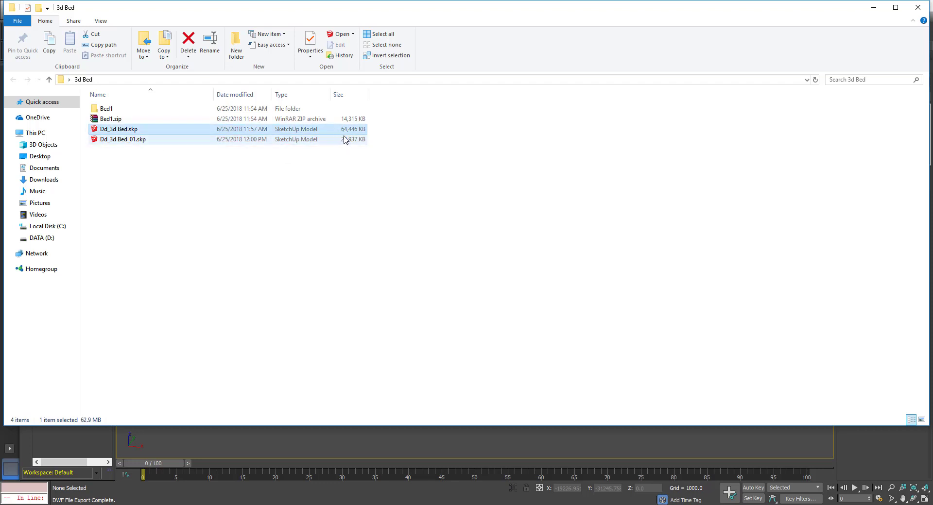
{"action": "left_click", "coordinate": [286, 140]}
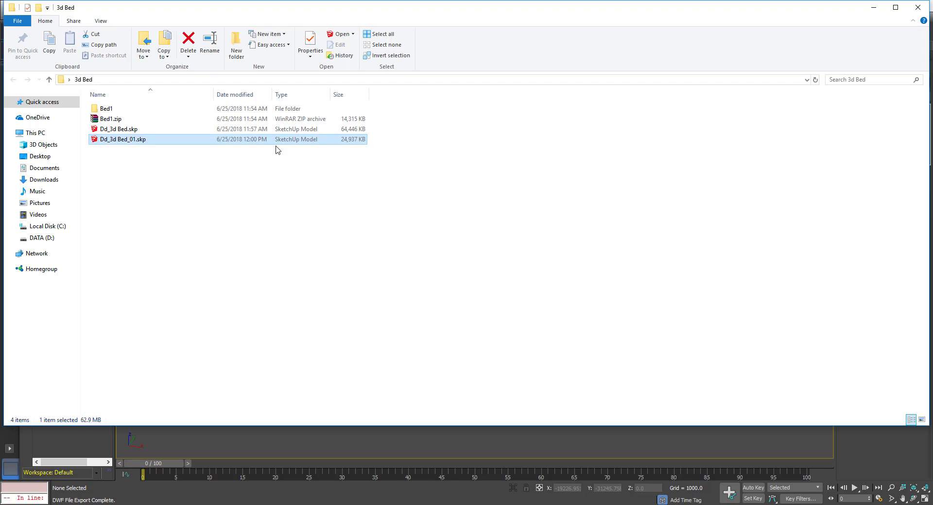
{"action": "double_click", "coordinate": [251, 144]}
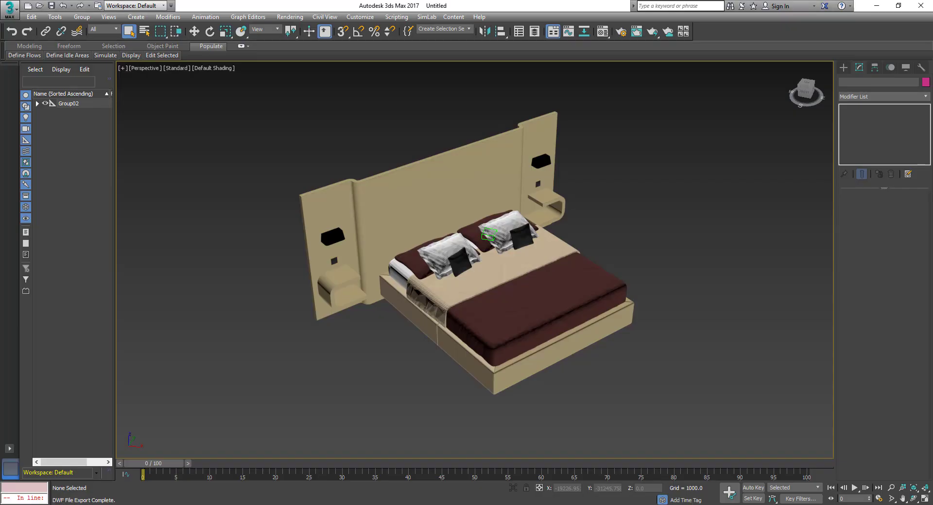
Switch to wireframe and select the mattress.
{"action": "scroll", "coordinate": [452, 336], "scroll_direction": "up", "scroll_amount": 5}
{"action": "scroll", "coordinate": [456, 330], "scroll_direction": "down", "scroll_amount": 2}
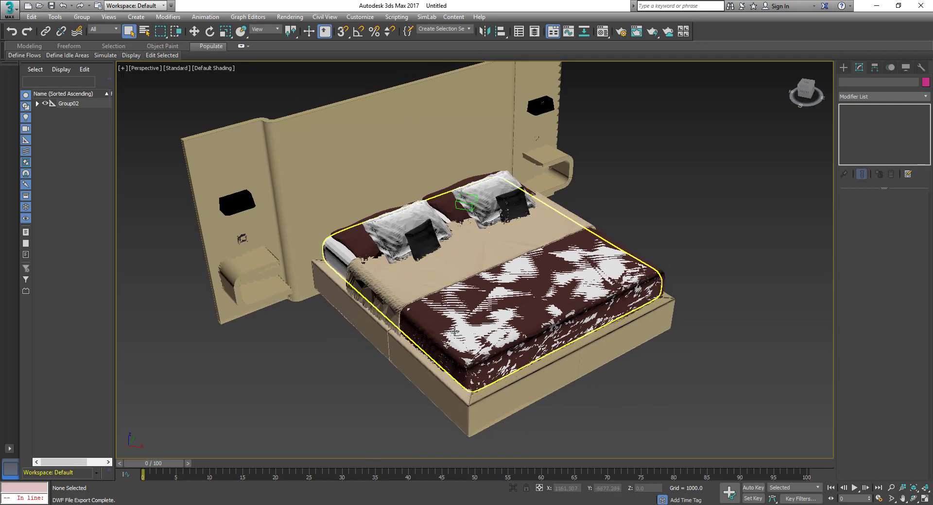
{"action": "key", "text": "F3"}
{"action": "scroll", "coordinate": [574, 324], "scroll_direction": "up", "scroll_amount": 3}
{"action": "left_click", "coordinate": [575, 324]}
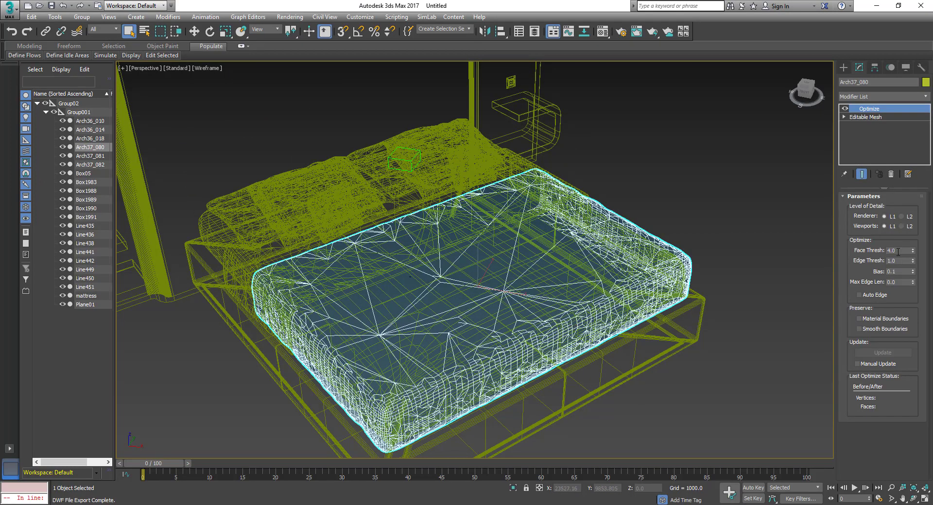
{"action": "left_click_drag", "start_coordinate": [898, 252], "coordinate": [869, 252]}
{"action": "type", "text": "80"}
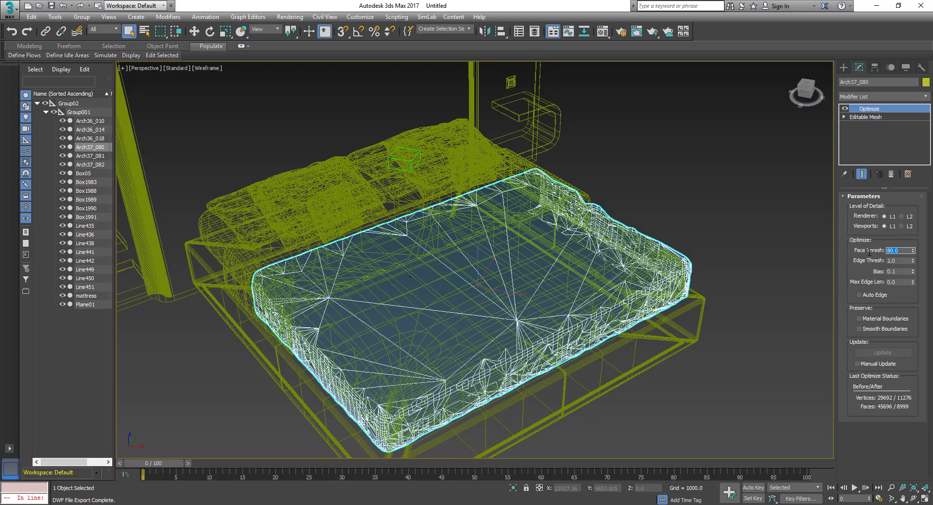
{"action": "left_click", "coordinate": [655, 269]}
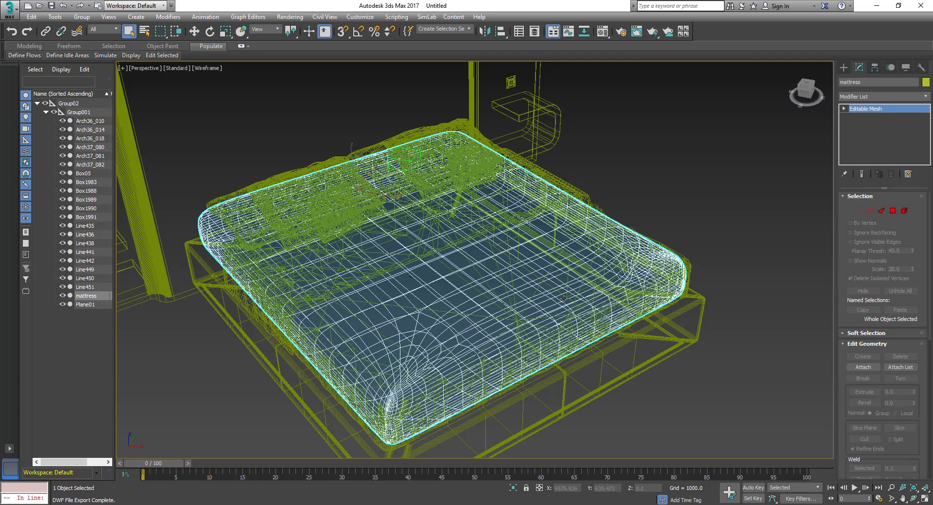
Add an Optimize modifier to the mattress with Face Thresh 6.0, leaving 1683 faces.
{"action": "left_click", "coordinate": [924, 97]}
{"action": "key", "text": "o"}
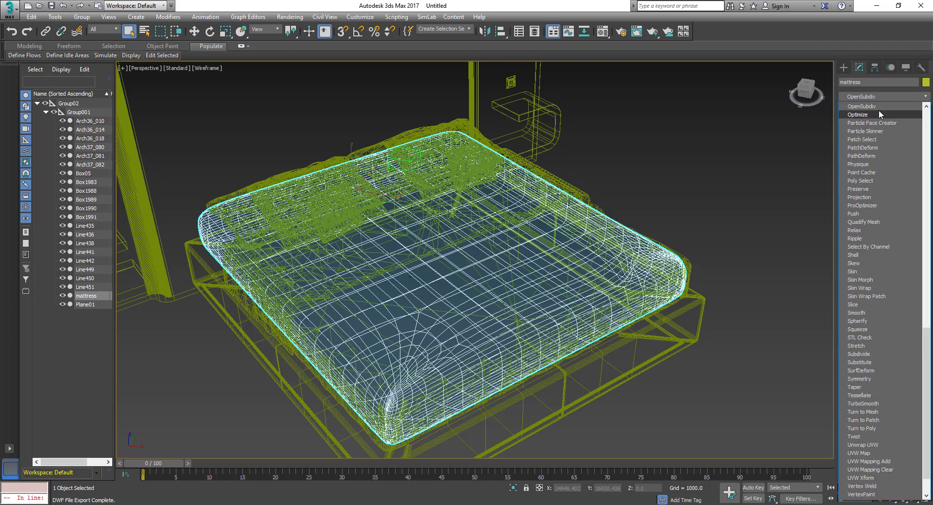
{"action": "left_click", "coordinate": [879, 114]}
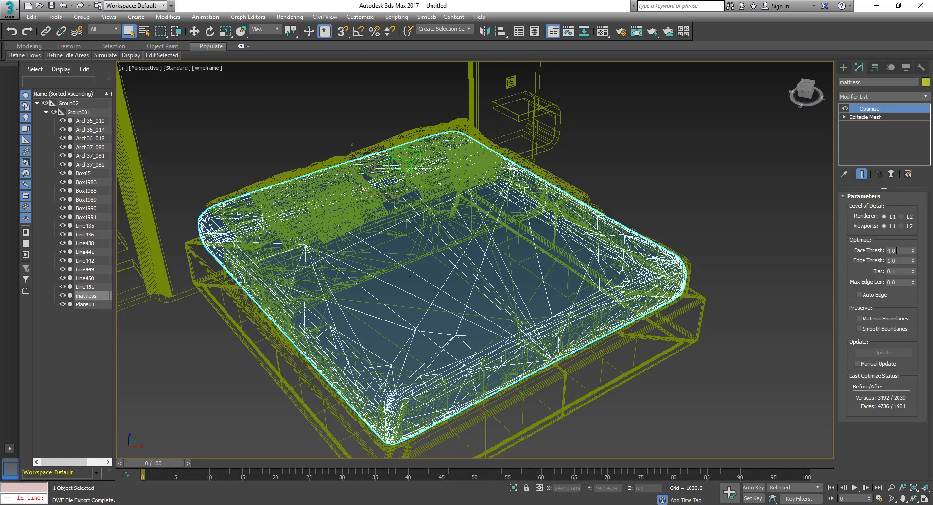
{"action": "left_click_drag", "start_coordinate": [897, 250], "coordinate": [859, 252]}
{"action": "type", "text": "6"}
{"action": "key", "text": "Return"}
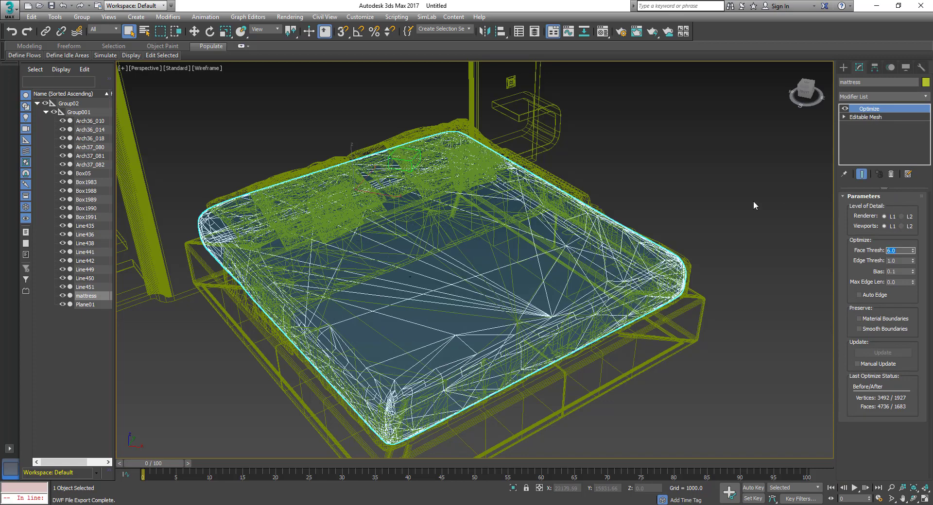
Deselect the mattress and orbit in wireframe to inspect the simplified mesh.
{"action": "left_click", "coordinate": [729, 208]}
{"action": "key", "text": "F3"}
{"action": "key", "text": "F3"}
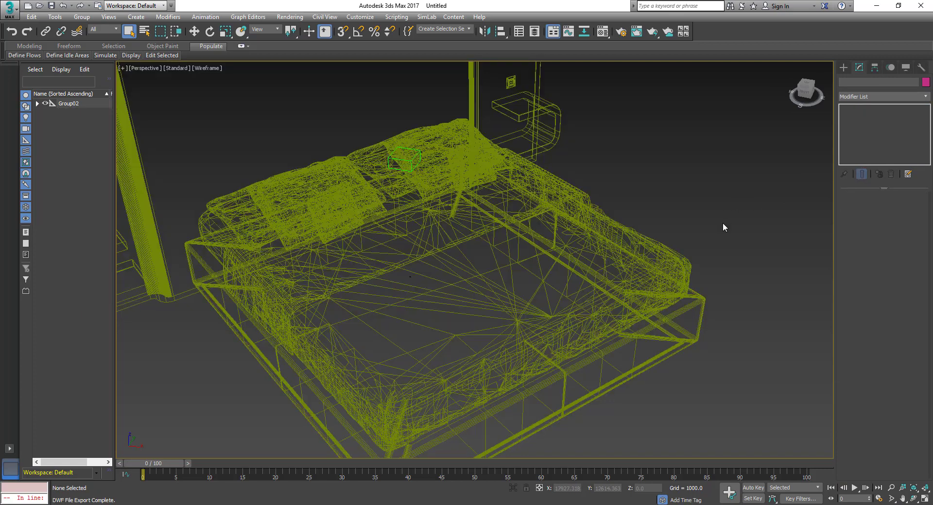
{"action": "key", "text": "F3"}
{"action": "mouse_move", "coordinate": [728, 313]}
{"action": "middle_mouse_down", "text": "alt"}
{"action": "mouse_move", "coordinate": [698, 292]}
{"action": "mouse_move", "coordinate": [629, 324]}
{"action": "mouse_move", "coordinate": [814, 254]}
{"action": "middle_mouse_up", "text": "alt"}
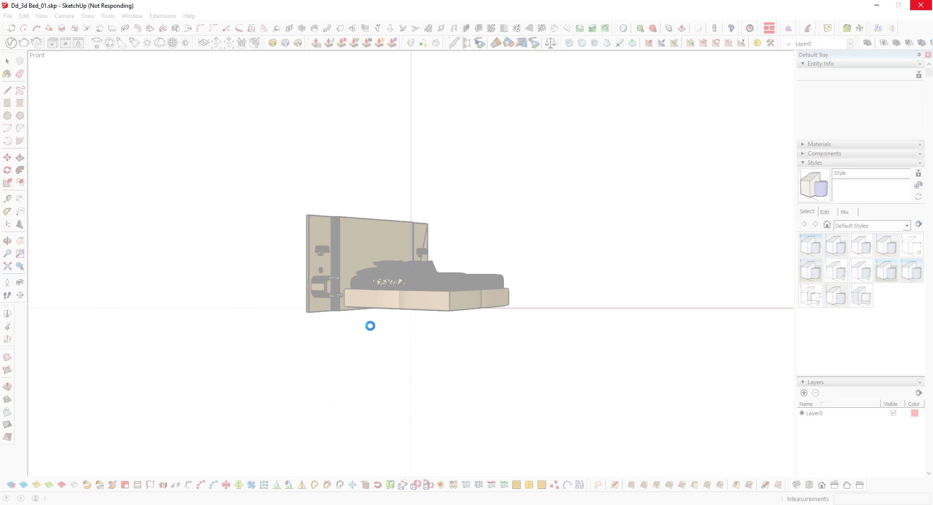
{"action": "mouse_move", "coordinate": [24, 499]}
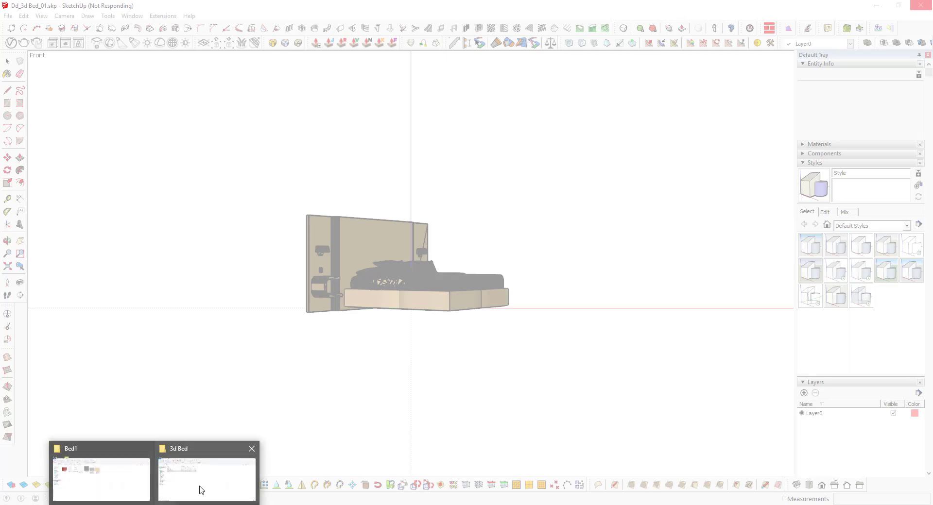
Browse the Bed1 folder's files: Bed N271014.3DS, 249.JPG, archibase.net.txt and the cotton fabric texture.
{"action": "left_click", "coordinate": [200, 488]}
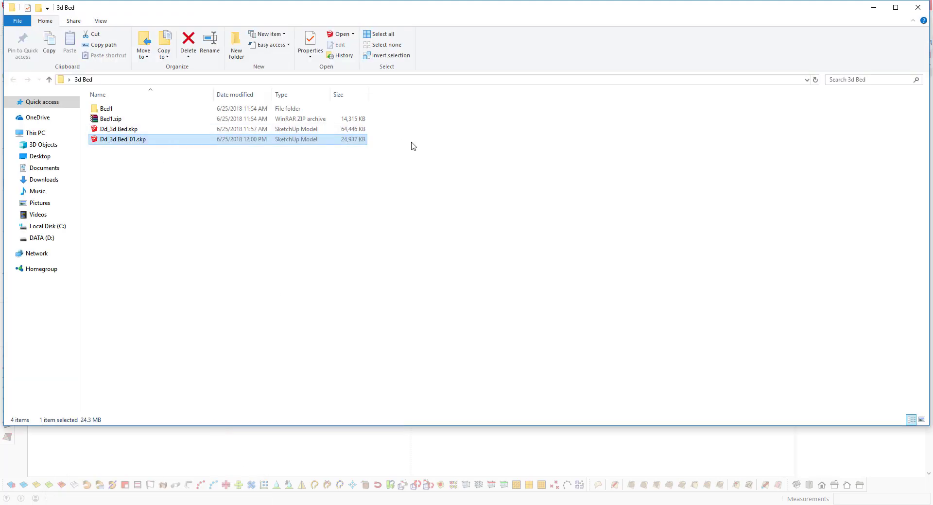
{"action": "left_click", "coordinate": [306, 132]}
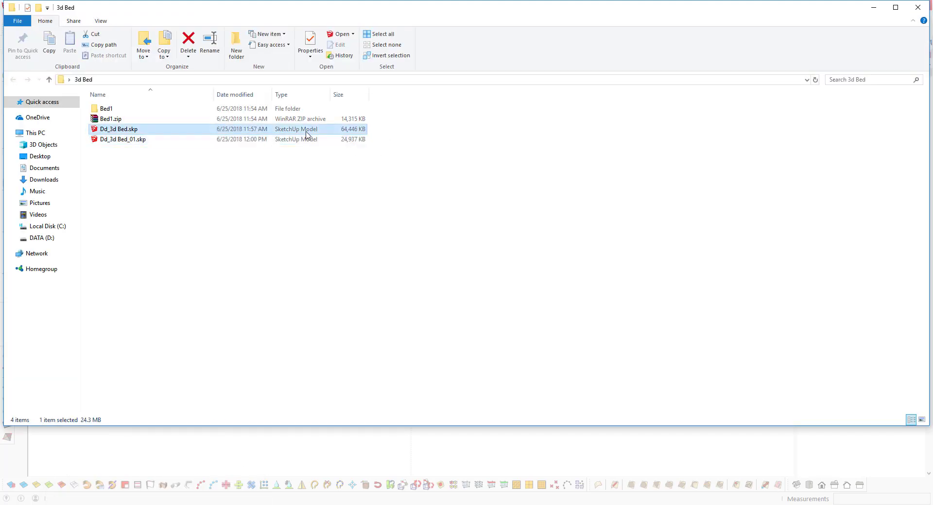
{"action": "double_click", "coordinate": [122, 119]}
{"action": "left_click", "coordinate": [234, 122]}
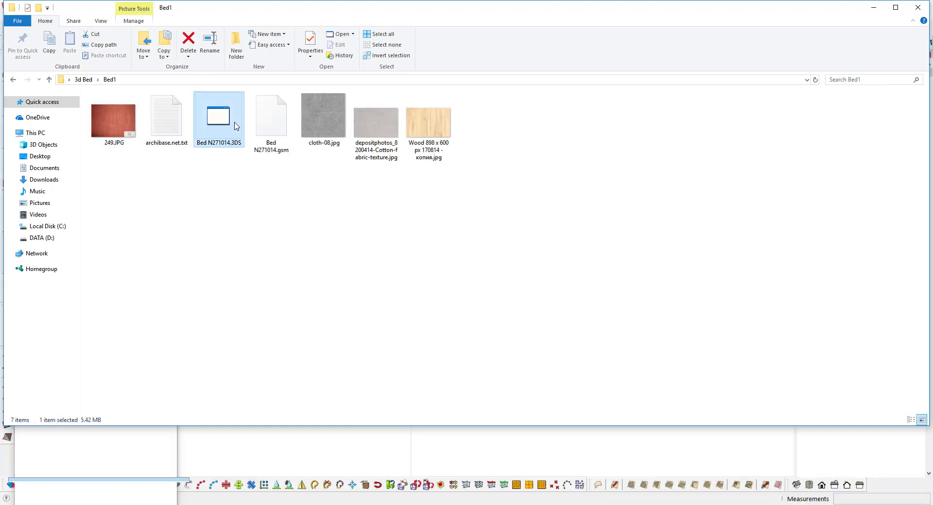
{"action": "left_click", "coordinate": [113, 121]}
{"action": "left_click", "coordinate": [166, 119]}
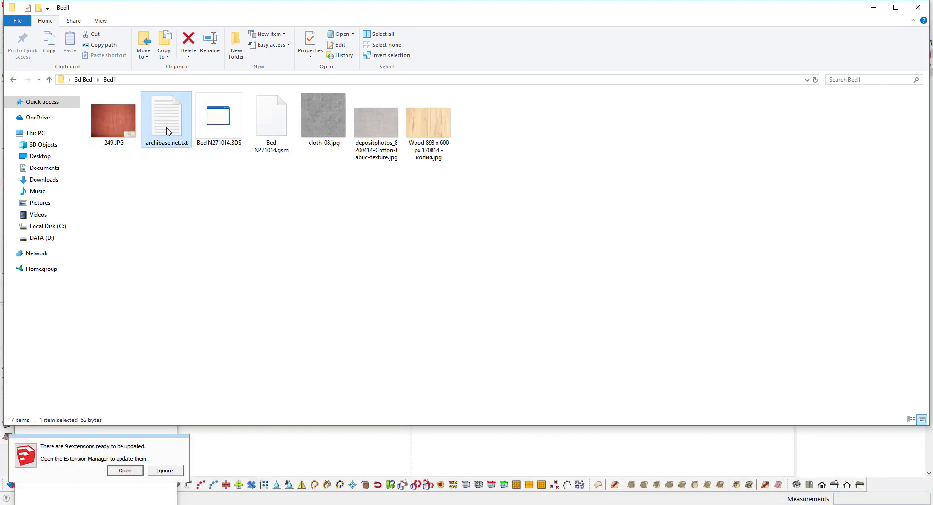
{"action": "left_click", "coordinate": [356, 149]}
{"action": "left_click", "coordinate": [401, 202]}
{"action": "key", "text": "BackSpace"}
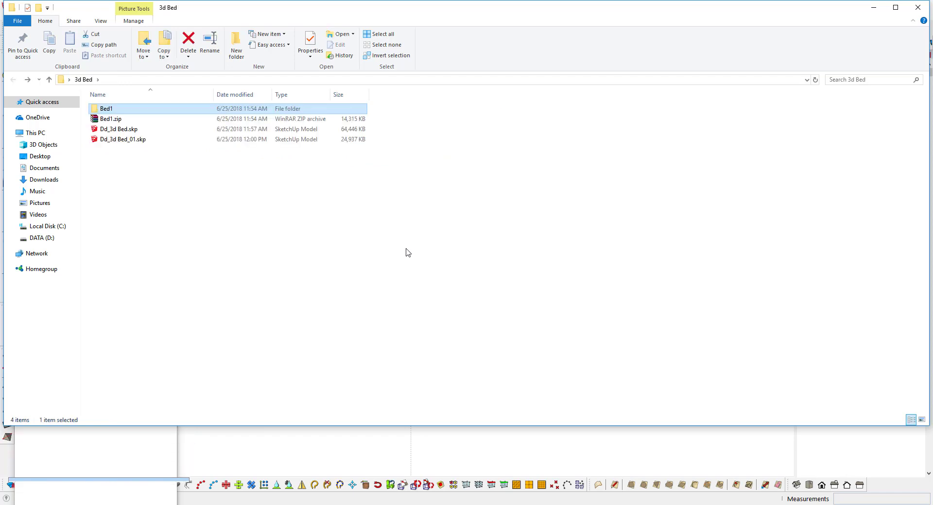
Compare the file sizes of Dd_3d Bed.skp and Dd_3d Bed_01.skp, ending on Dd_3d Bed_01.skp.
{"action": "left_click", "coordinate": [117, 130]}
{"action": "left_click", "coordinate": [116, 141]}
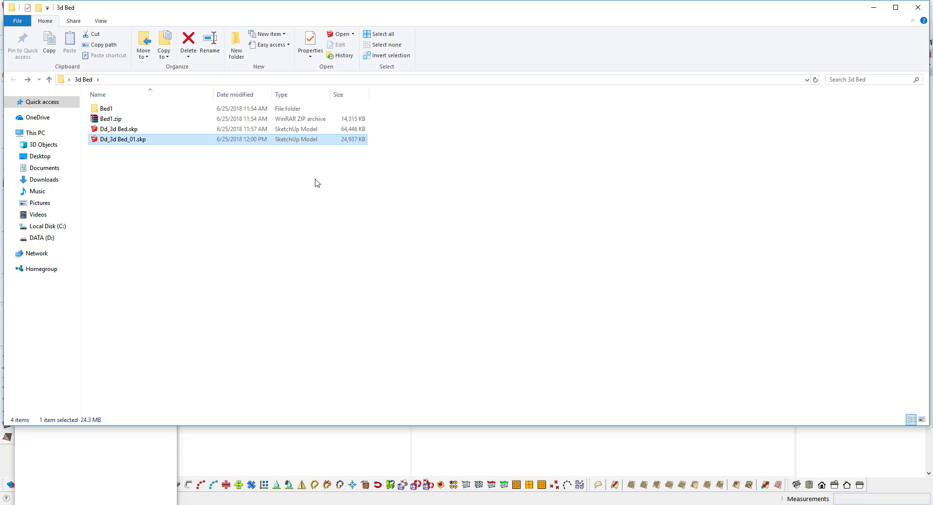
{"action": "left_click", "coordinate": [144, 130]}
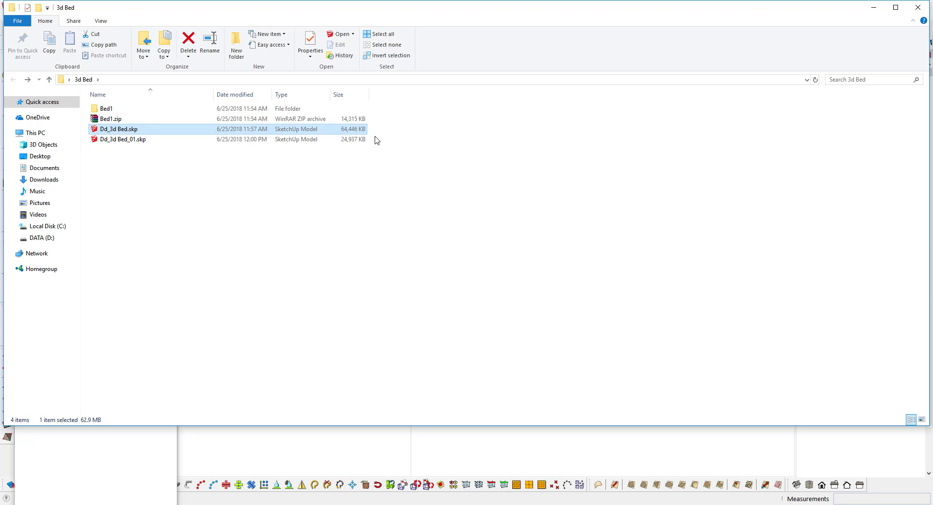
{"action": "left_click", "coordinate": [280, 141]}
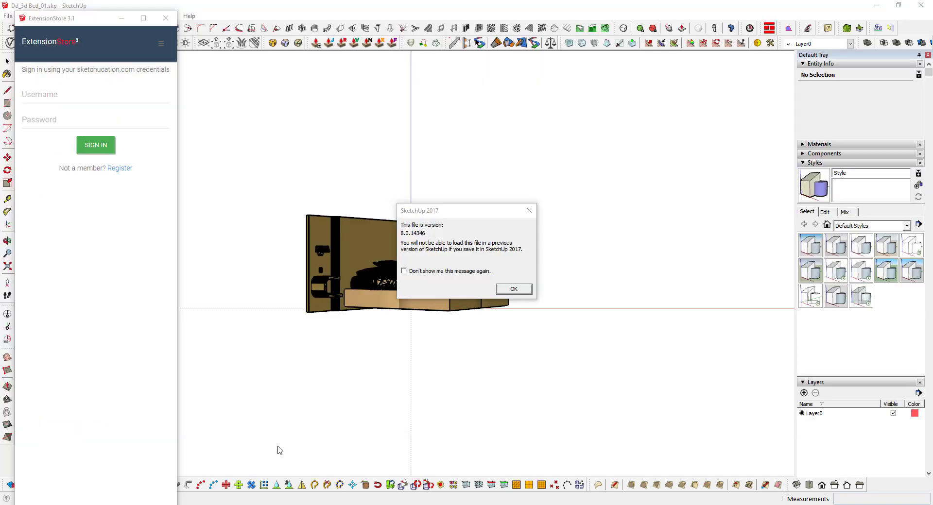
Dismiss the file version notice, then orbit and zoom in on the bed.
{"action": "left_click", "coordinate": [513, 289]}
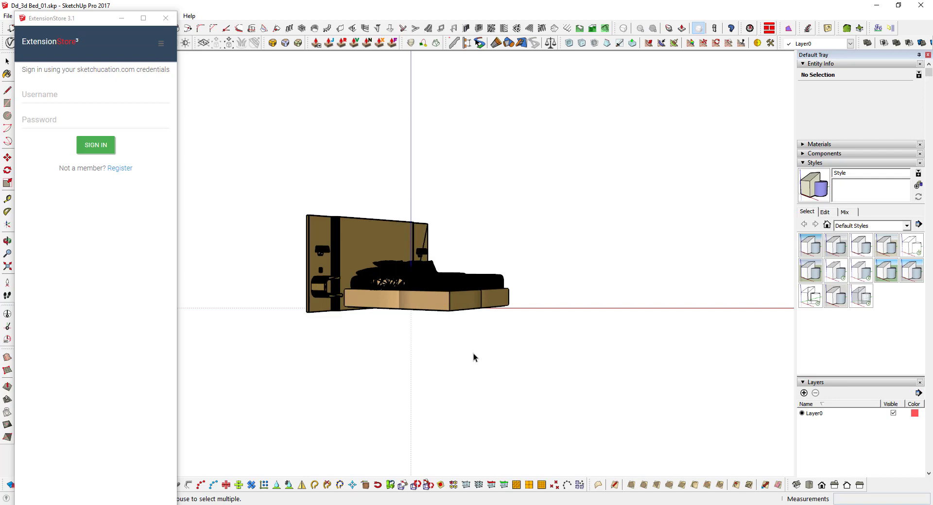
{"action": "middle_click_drag", "start_coordinate": [473, 354], "coordinate": [495, 308]}
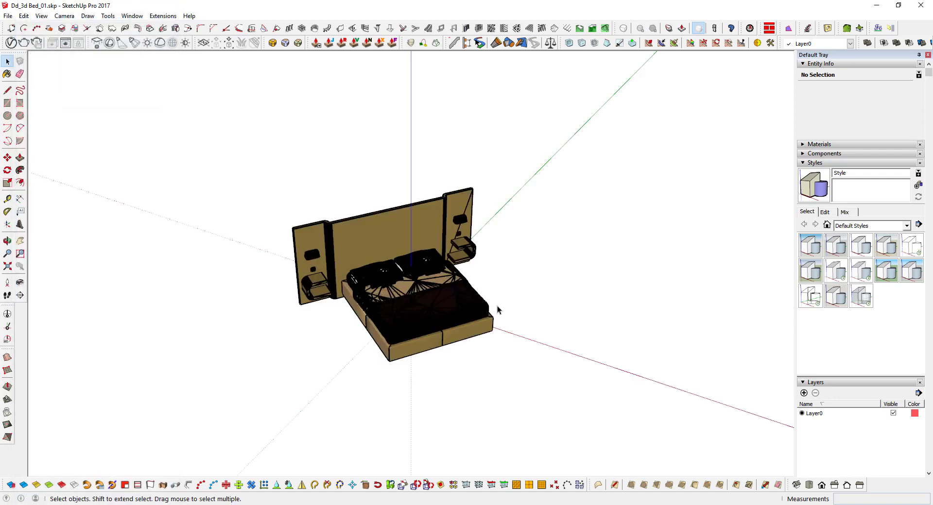
{"action": "scroll", "coordinate": [434, 308], "scroll_direction": "up", "scroll_amount": 2}
{"action": "scroll", "coordinate": [435, 302], "scroll_direction": "up", "scroll_amount": 3}
{"action": "scroll", "coordinate": [434, 307], "scroll_direction": "up", "scroll_amount": 2}
{"action": "middle_click_drag", "start_coordinate": [434, 307], "coordinate": [783, 211]}
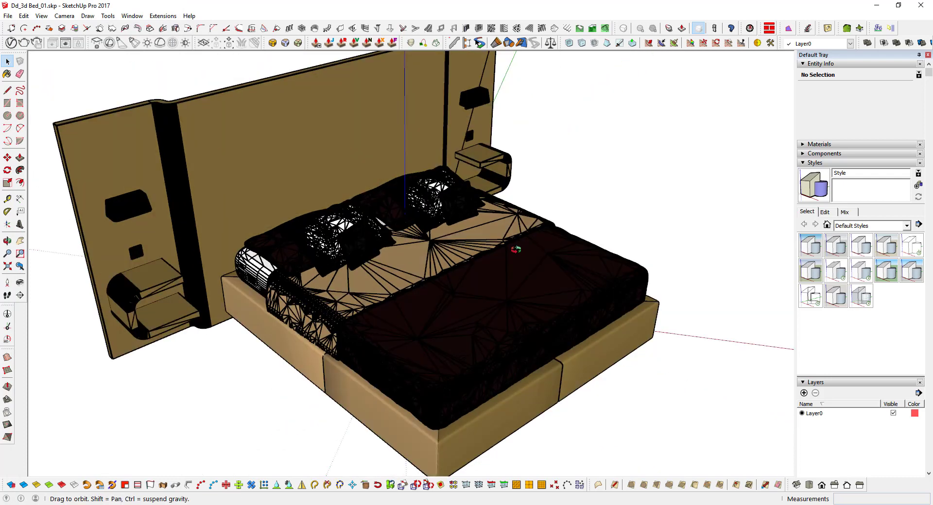
Uncheck Profiles in the style's Edge settings and inspect the bedding up close.
{"action": "left_click", "coordinate": [825, 212]}
{"action": "left_click", "coordinate": [803, 225]}
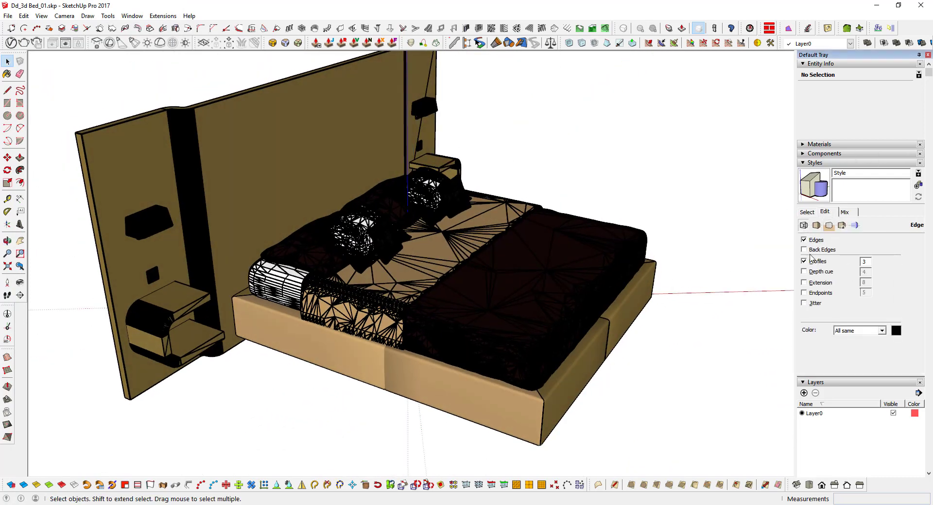
{"action": "left_click", "coordinate": [804, 262]}
{"action": "mouse_move", "coordinate": [414, 207]}
{"action": "middle_mouse_down"}
{"action": "mouse_move", "coordinate": [541, 43]}
{"action": "mouse_move", "coordinate": [414, 4]}
{"action": "mouse_move", "coordinate": [520, 174]}
{"action": "mouse_move", "coordinate": [185, 275]}
{"action": "mouse_move", "coordinate": [367, 273]}
{"action": "mouse_move", "coordinate": [334, 261]}
{"action": "mouse_move", "coordinate": [276, 104]}
{"action": "mouse_move", "coordinate": [198, 156]}
{"action": "mouse_move", "coordinate": [582, 167]}
{"action": "mouse_move", "coordinate": [679, 183]}
{"action": "middle_mouse_up"}
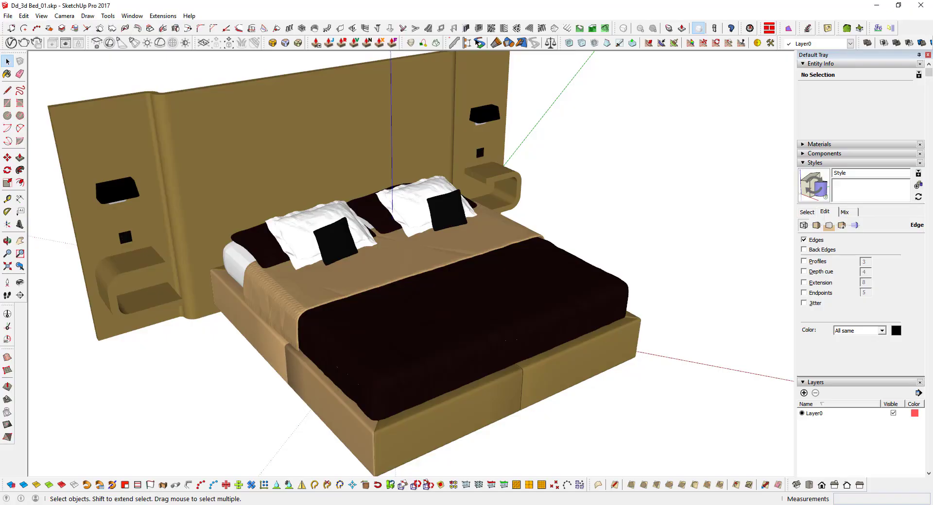
{"action": "middle_click_drag", "start_coordinate": [428, 343], "coordinate": [483, 380]}
{"action": "scroll", "coordinate": [482, 380], "scroll_direction": "up", "scroll_amount": 3}
Sample the near-black bed cover material and darken its colour to dark red.
{"action": "scroll", "coordinate": [492, 418], "scroll_direction": "up", "scroll_amount": 2}
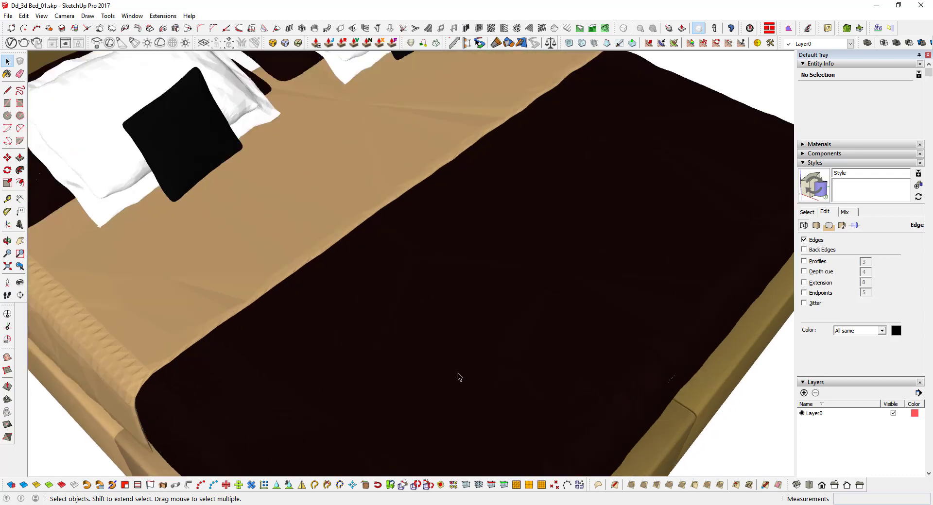
{"action": "scroll", "coordinate": [500, 341], "scroll_direction": "down", "scroll_amount": 1}
{"action": "scroll", "coordinate": [429, 229], "scroll_direction": "down", "scroll_amount": 2}
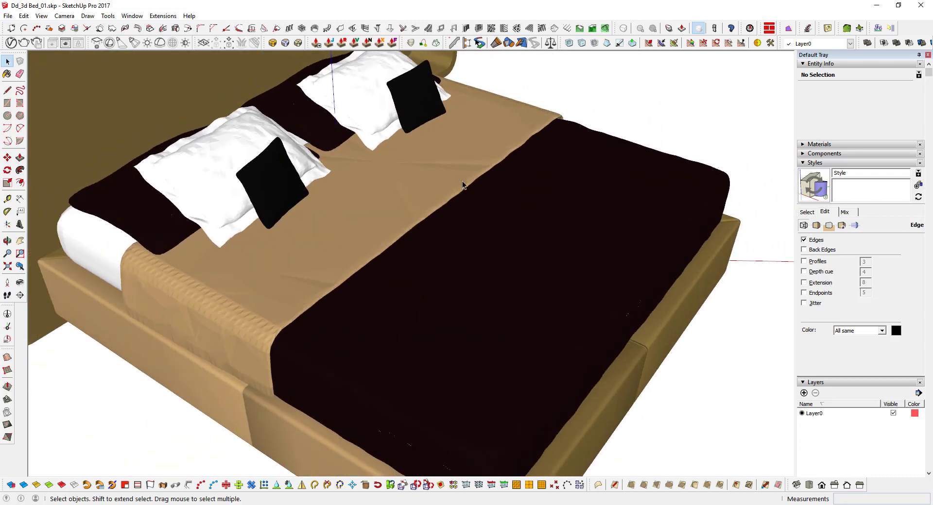
{"action": "scroll", "coordinate": [462, 180], "scroll_direction": "down", "scroll_amount": 2}
{"action": "key", "text": "b"}
{"action": "left_click", "coordinate": [919, 191]}
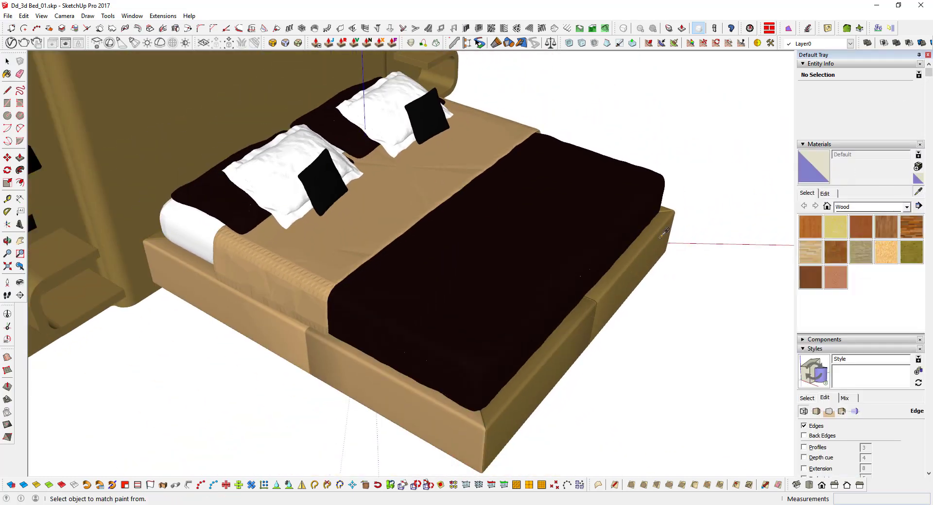
{"action": "left_click", "coordinate": [591, 232]}
{"action": "left_click", "coordinate": [825, 194]}
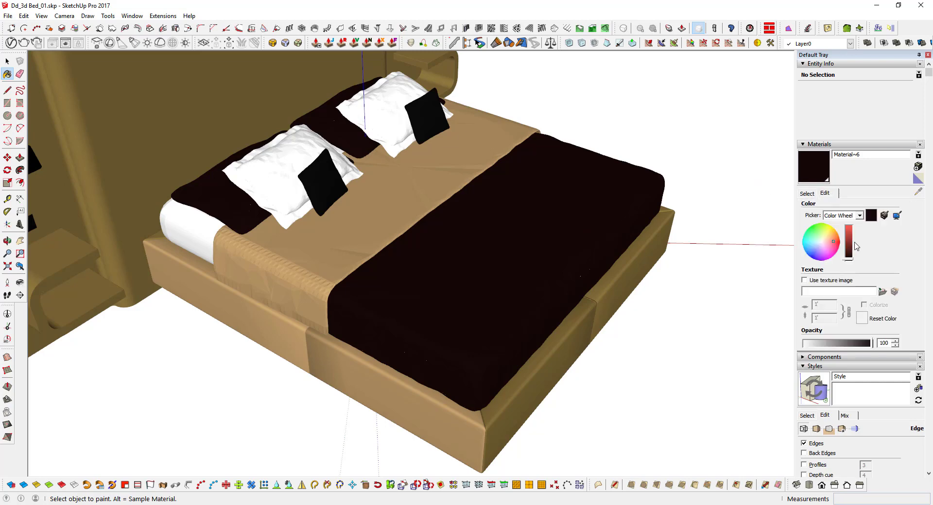
{"action": "left_click_drag", "start_coordinate": [856, 247], "coordinate": [853, 252]}
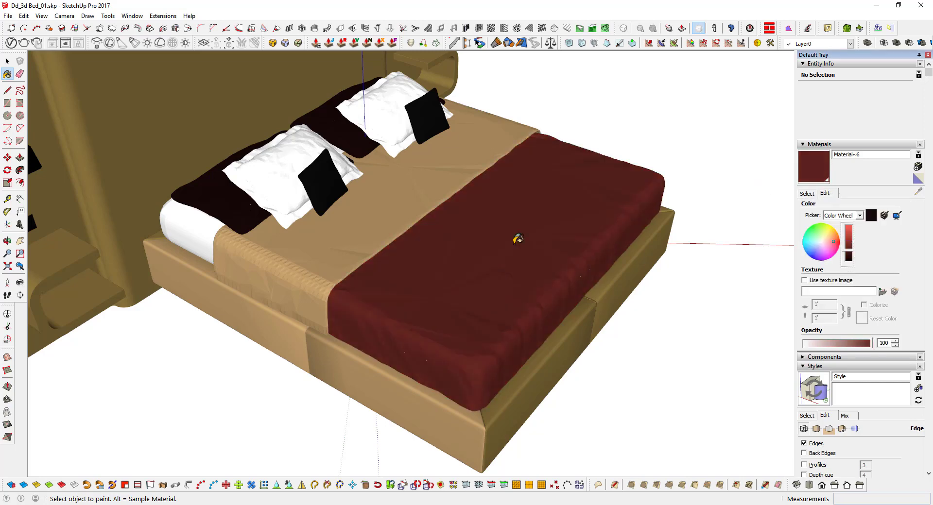
{"action": "scroll", "coordinate": [412, 285], "scroll_direction": "down", "scroll_amount": 2}
{"action": "scroll", "coordinate": [452, 225], "scroll_direction": "down", "scroll_amount": 5}
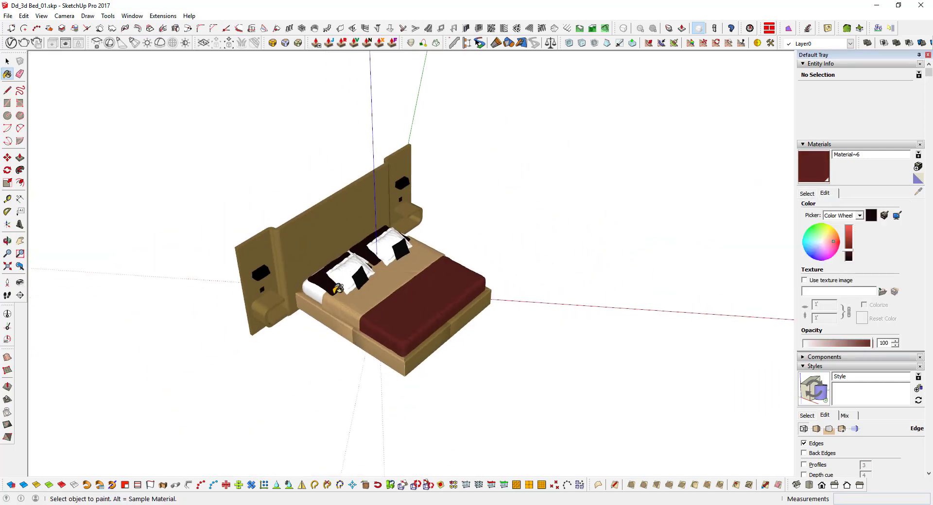
{"action": "scroll", "coordinate": [335, 291], "scroll_direction": "up", "scroll_amount": 3}
{"action": "scroll", "coordinate": [335, 291], "scroll_direction": "up", "scroll_amount": 2}
Sample the left headboard lamp's black material and lighten it to grey.
{"action": "key", "text": "space"}
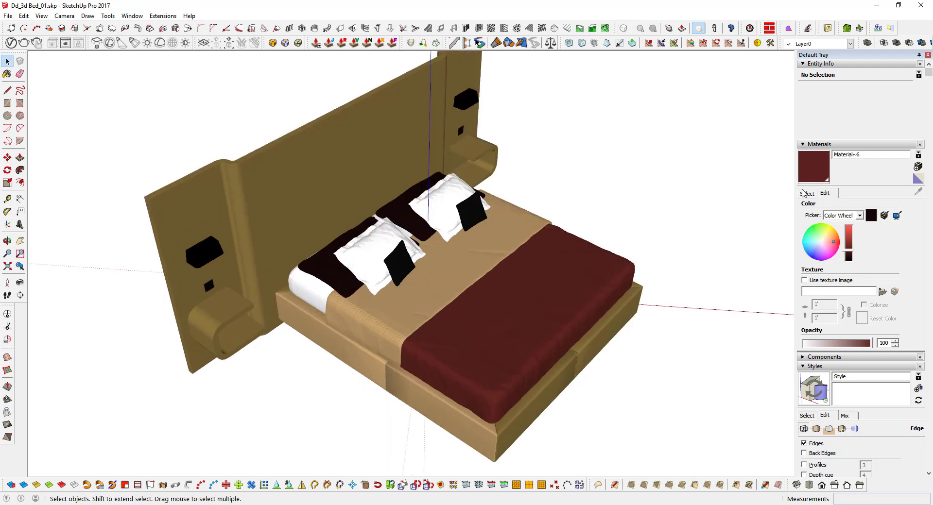
{"action": "left_click", "coordinate": [804, 192]}
{"action": "left_click", "coordinate": [917, 191]}
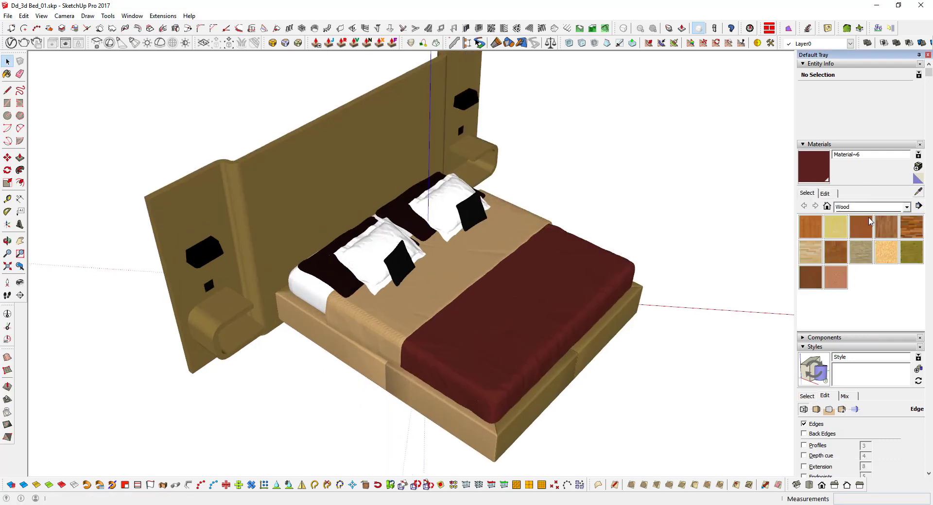
{"action": "left_click", "coordinate": [204, 252]}
{"action": "left_click", "coordinate": [825, 193]}
{"action": "left_click", "coordinate": [849, 249]}
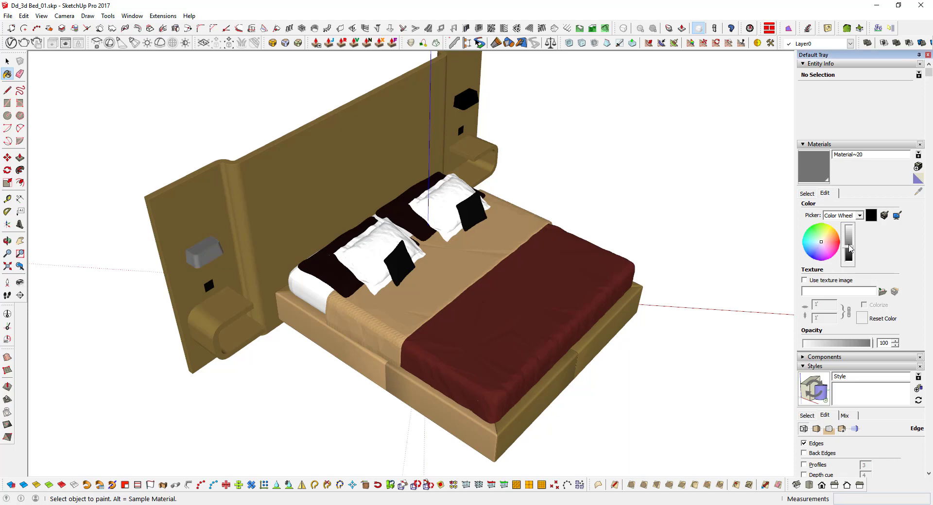
{"action": "scroll", "coordinate": [189, 267], "scroll_direction": "up", "scroll_amount": 8}
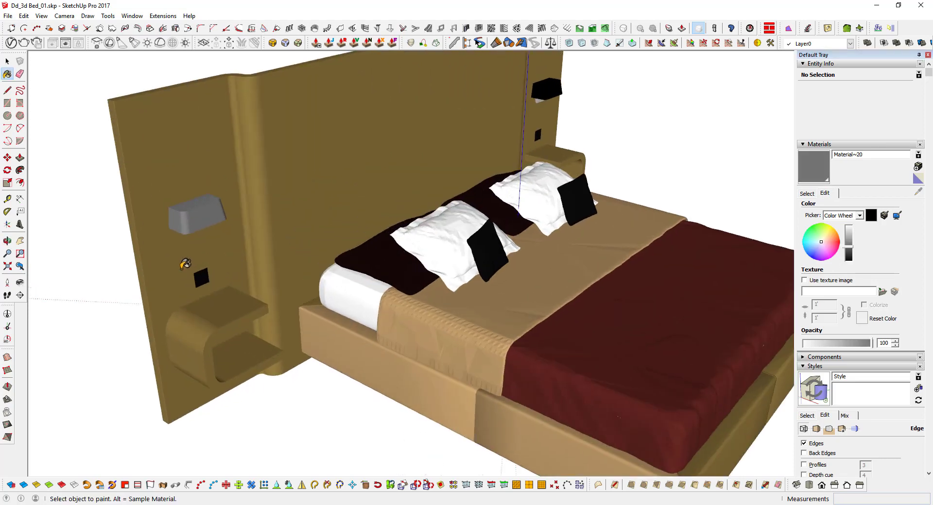
{"action": "key", "text": "space"}
Sample the black socket square's material and lighten it to grey.
{"action": "left_click", "coordinate": [806, 194]}
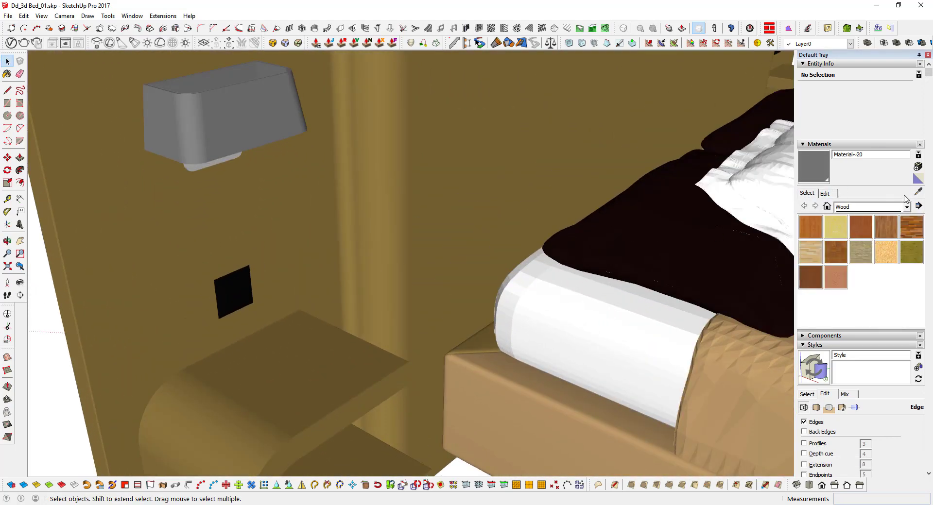
{"action": "left_click", "coordinate": [918, 191]}
{"action": "left_click", "coordinate": [242, 285]}
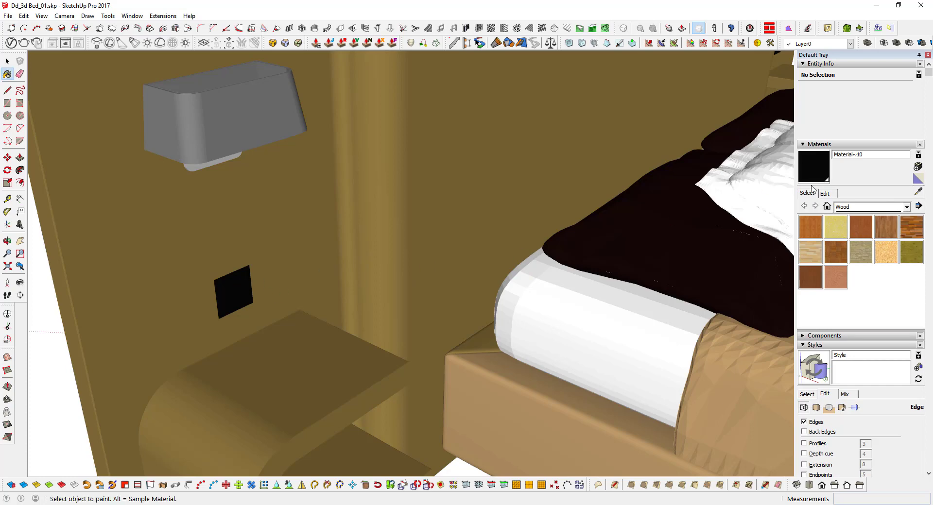
{"action": "left_click", "coordinate": [825, 193]}
{"action": "left_click_drag", "start_coordinate": [850, 241], "coordinate": [849, 233]}
{"action": "mouse_move", "coordinate": [374, 306]}
{"action": "middle_mouse_down"}
{"action": "mouse_move", "coordinate": [385, 307]}
{"action": "mouse_move", "coordinate": [323, 291]}
{"action": "middle_mouse_up"}
{"action": "scroll", "coordinate": [323, 292], "scroll_direction": "down", "scroll_amount": 5}
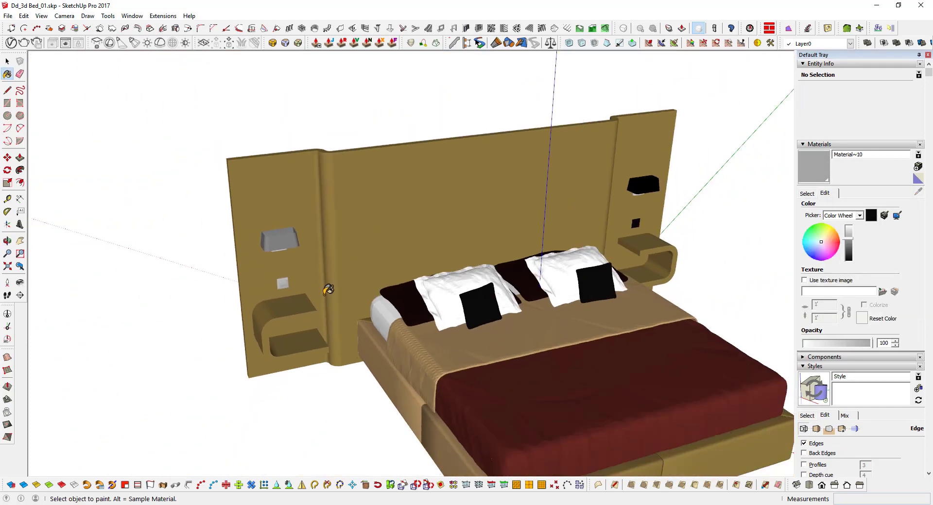
{"action": "middle_click_drag", "start_coordinate": [509, 283], "coordinate": [542, 214]}
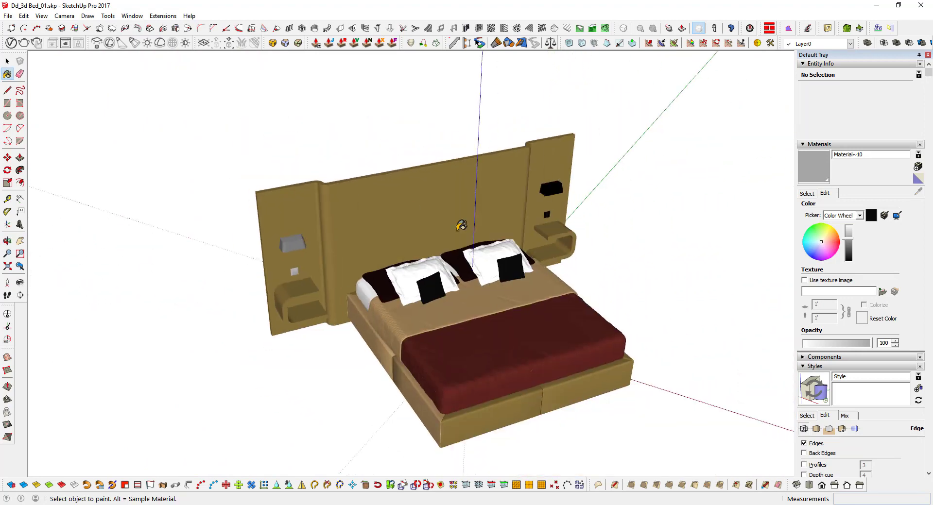
{"action": "scroll", "coordinate": [542, 214], "scroll_direction": "up", "scroll_amount": 5}
Select the whole bed group and turn the socket material back to black.
{"action": "key", "text": "space"}
{"action": "left_click", "coordinate": [569, 193]}
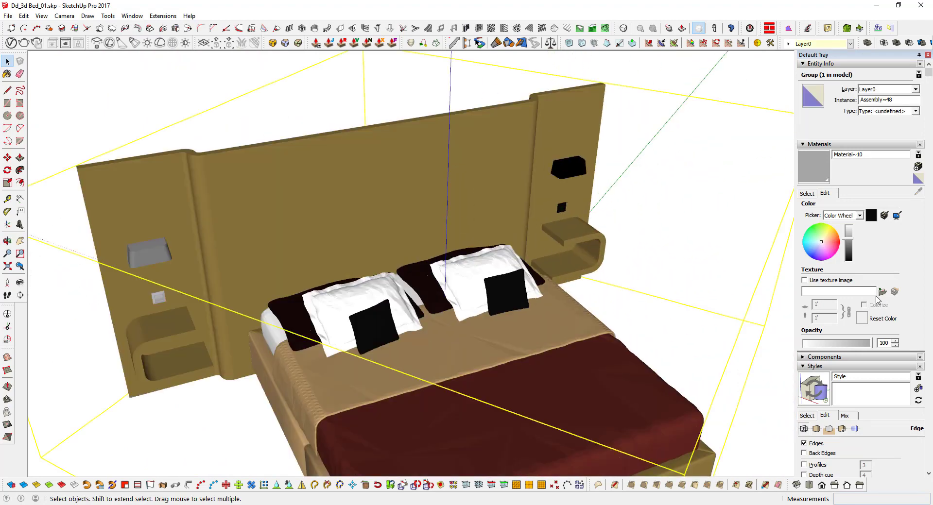
{"action": "scroll", "coordinate": [483, 222], "scroll_direction": "down", "scroll_amount": 3}
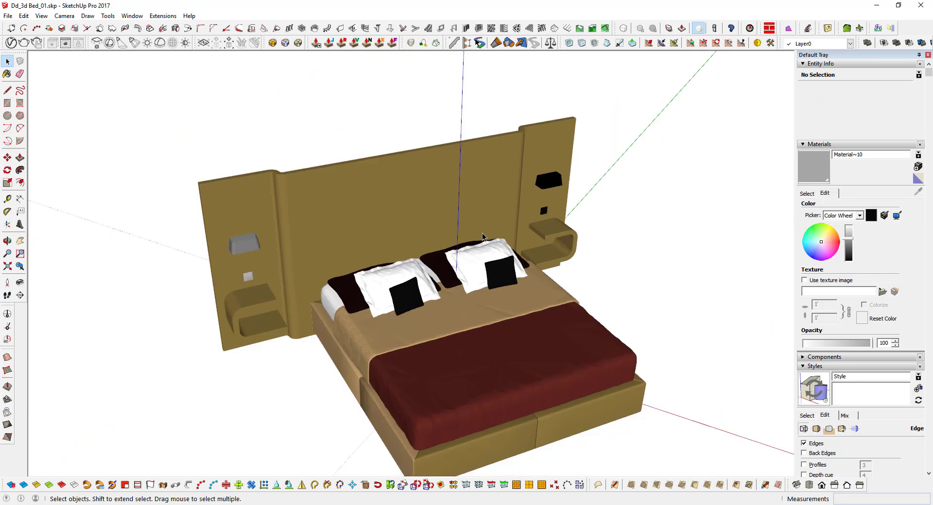
{"action": "middle_click_drag", "start_coordinate": [483, 222], "coordinate": [866, 235]}
{"action": "left_click", "coordinate": [873, 220]}
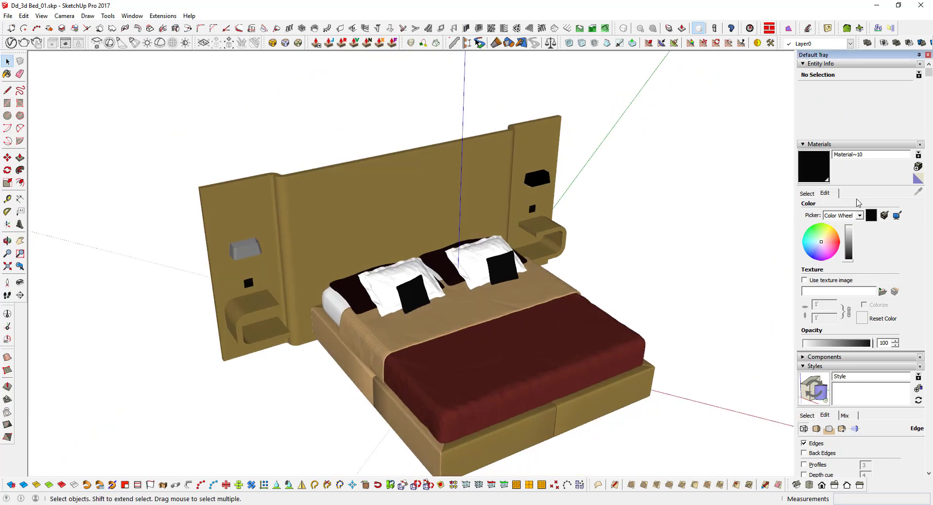
Sample the right headboard lamp's black material, then orbit to a left-front view.
{"action": "left_click", "coordinate": [807, 193]}
{"action": "left_click", "coordinate": [918, 191]}
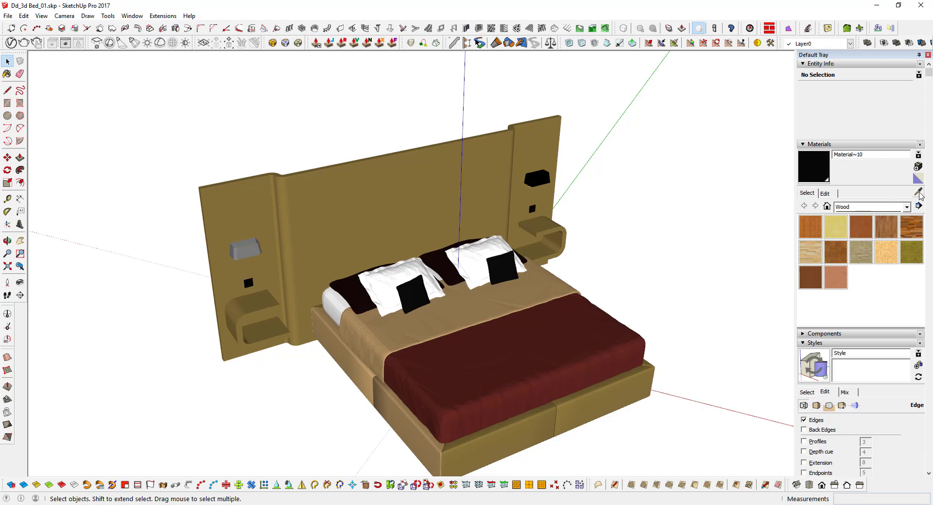
{"action": "left_click", "coordinate": [543, 178]}
{"action": "left_click", "coordinate": [825, 193]}
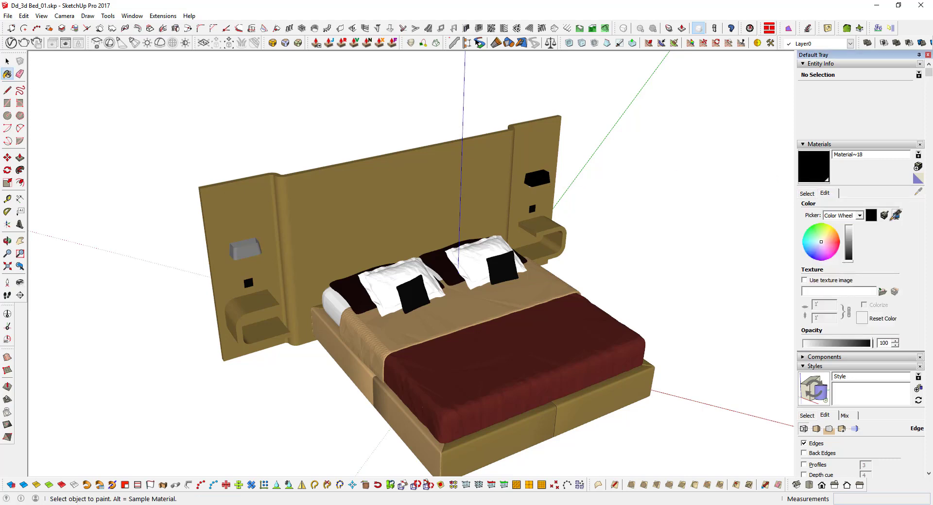
{"action": "key", "text": "ctrl+z"}
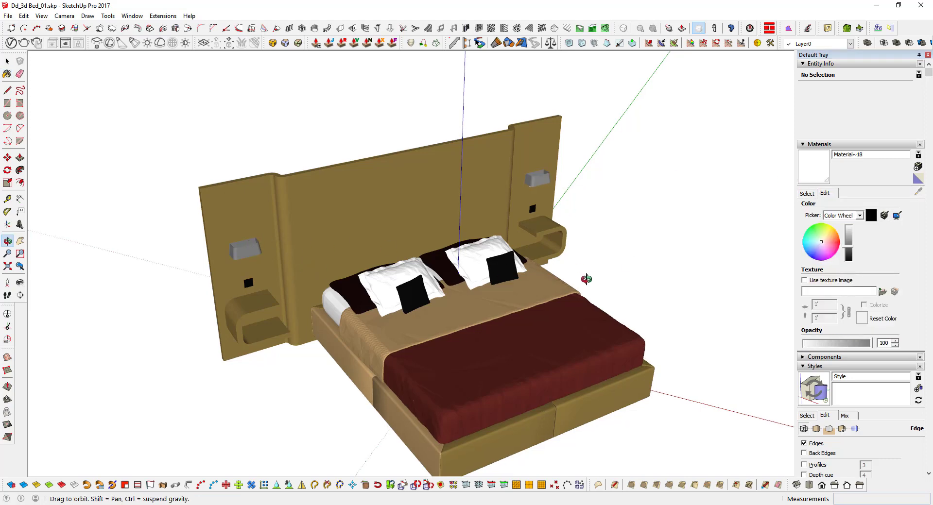
{"action": "mouse_move", "coordinate": [595, 273]}
{"action": "middle_mouse_down"}
{"action": "mouse_move", "coordinate": [323, 235]}
{"action": "mouse_move", "coordinate": [626, 268]}
{"action": "middle_mouse_up"}
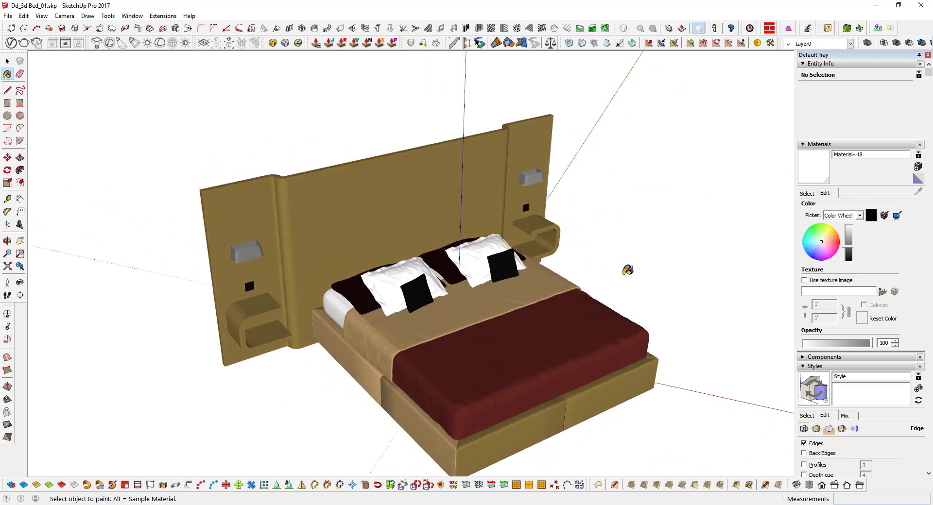
{"action": "key", "text": "space"}
{"action": "middle_click_drag", "start_coordinate": [555, 320], "coordinate": [493, 291]}
{"action": "key", "text": "o"}
{"action": "mouse_move", "coordinate": [474, 270]}
{"action": "left_mouse_down"}
{"action": "mouse_move", "coordinate": [136, 210]}
{"action": "mouse_move", "coordinate": [408, 214]}
{"action": "mouse_move", "coordinate": [292, 209]}
{"action": "left_mouse_up"}
{"action": "key", "text": "space"}
{"action": "middle_click_drag", "start_coordinate": [291, 208], "coordinate": [36, 90]}
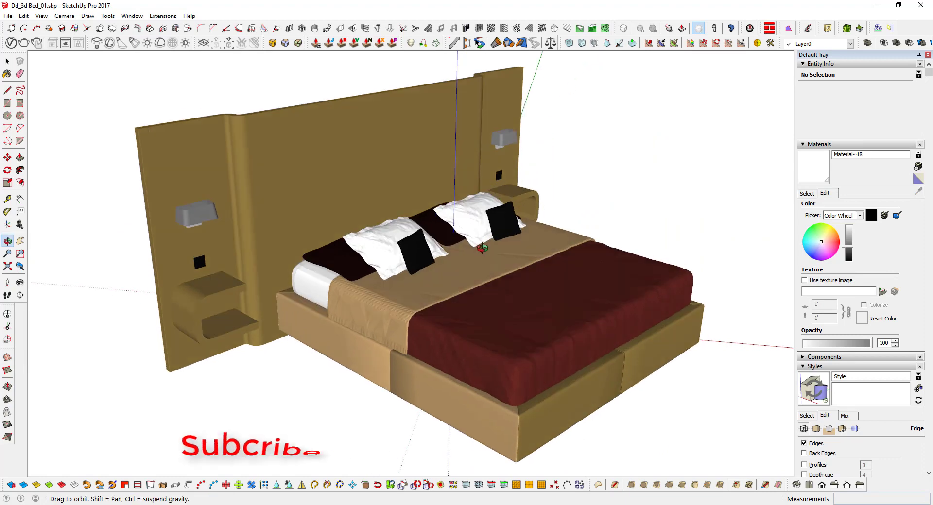
Save Dd_3d Bed_01.skp and check its 27,974 KB size and 24,937 KB .skb backup.
{"action": "left_click", "coordinate": [8, 16]}
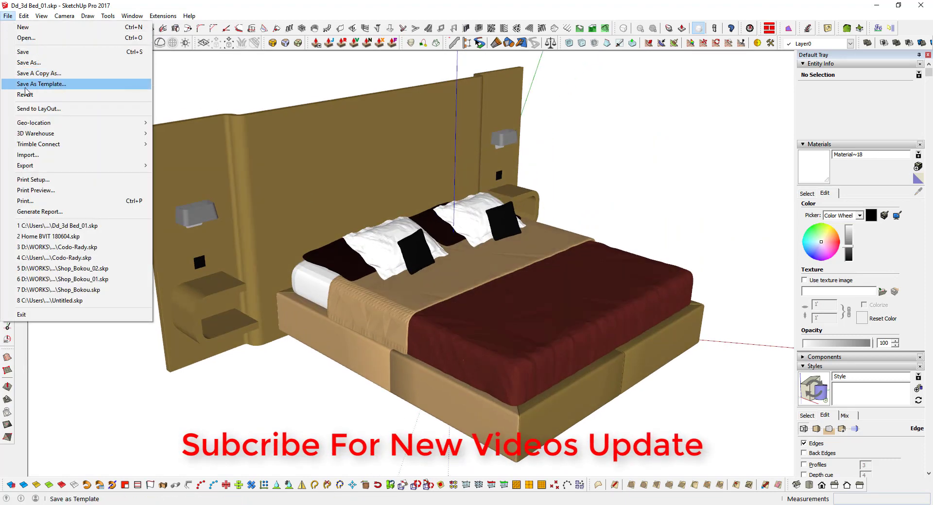
{"action": "left_click", "coordinate": [29, 55]}
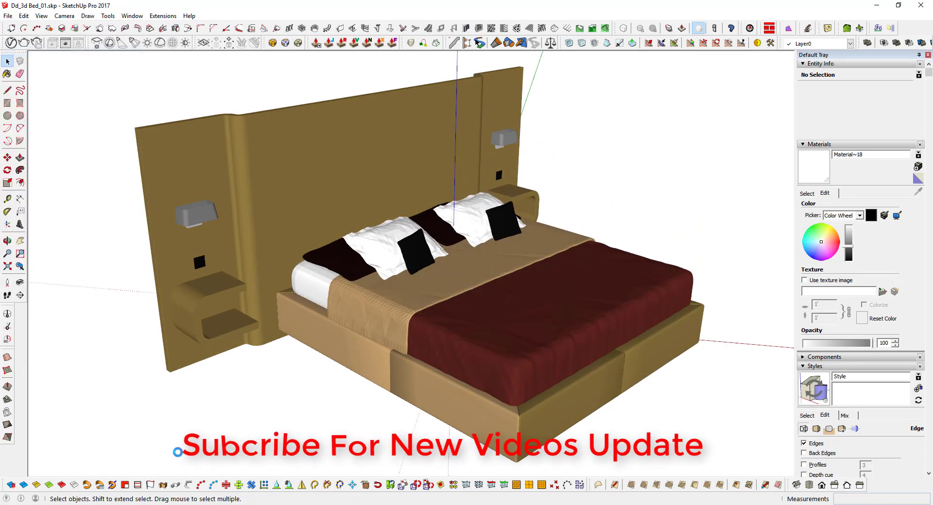
{"action": "left_click", "coordinate": [208, 479]}
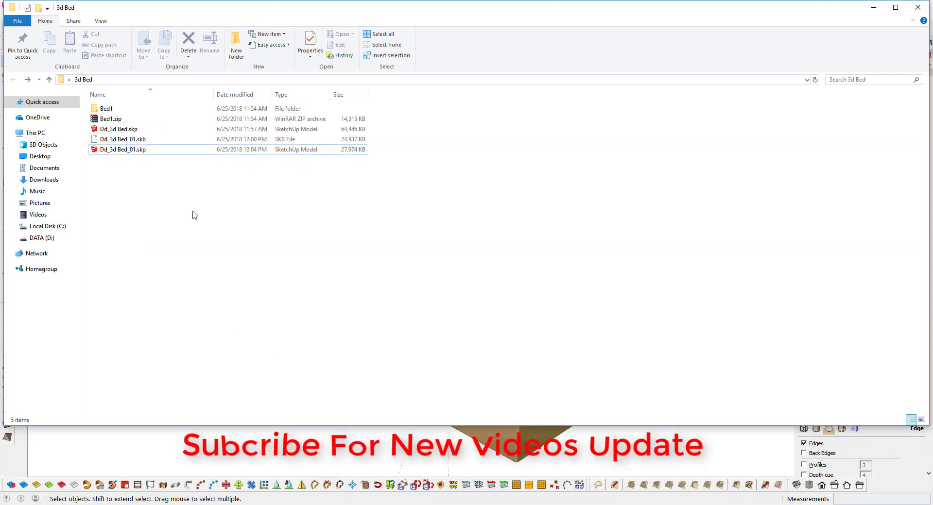
{"action": "left_click", "coordinate": [347, 140]}
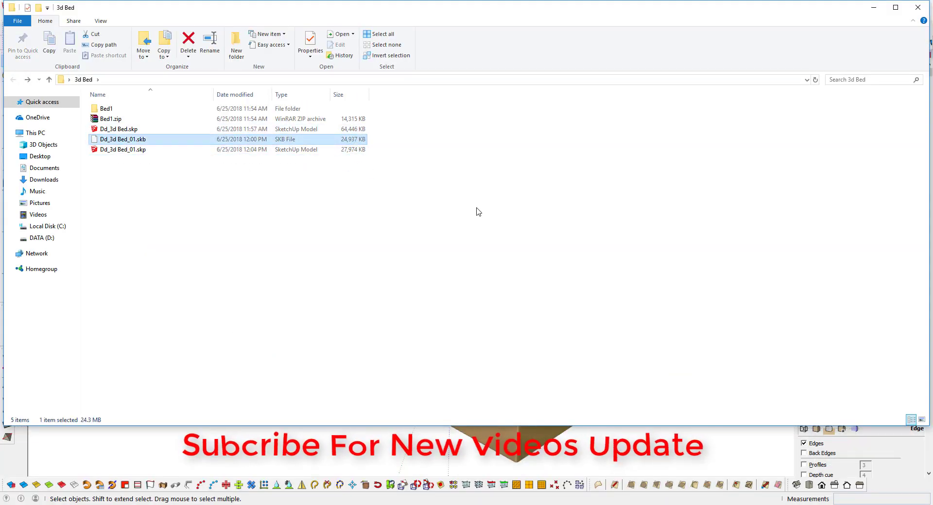
{"action": "left_click", "coordinate": [426, 208]}
{"action": "left_click", "coordinate": [434, 476]}
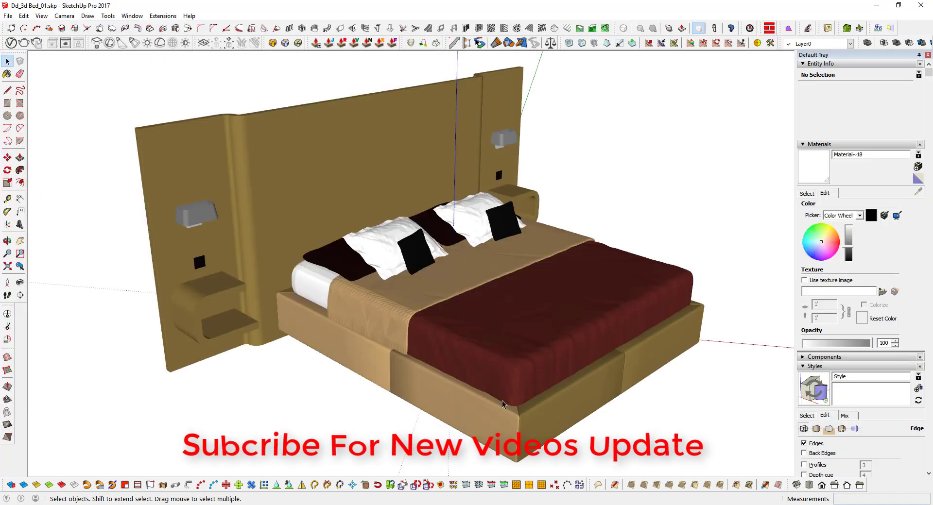